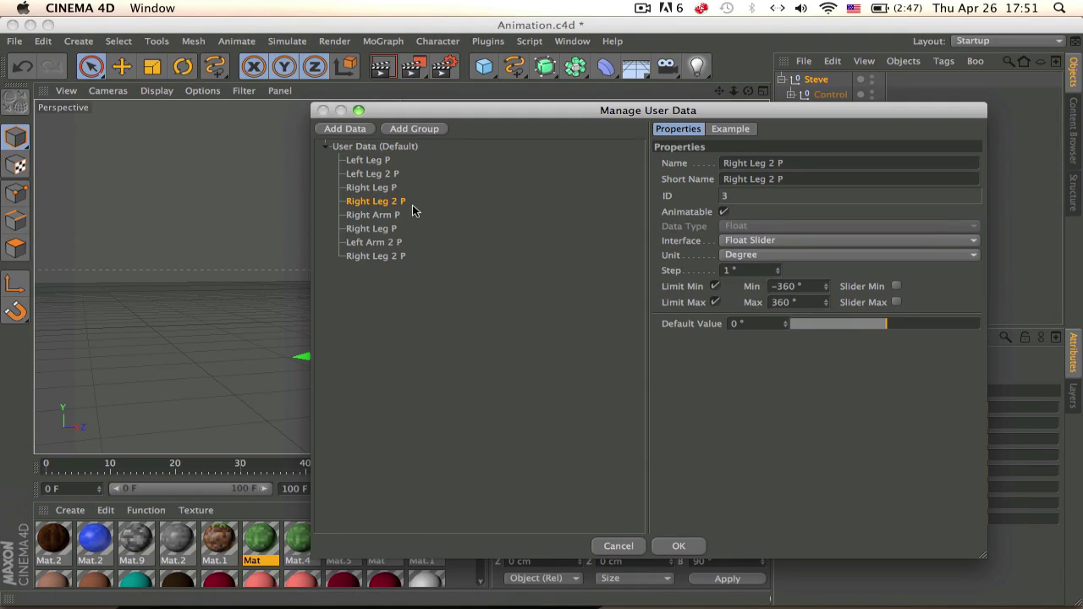
Confirm the user data dialog and close the Animation.c4d project without saving its changes
{"action": "left_click", "coordinate": [679, 545]}
{"action": "left_click", "coordinate": [11, 24]}
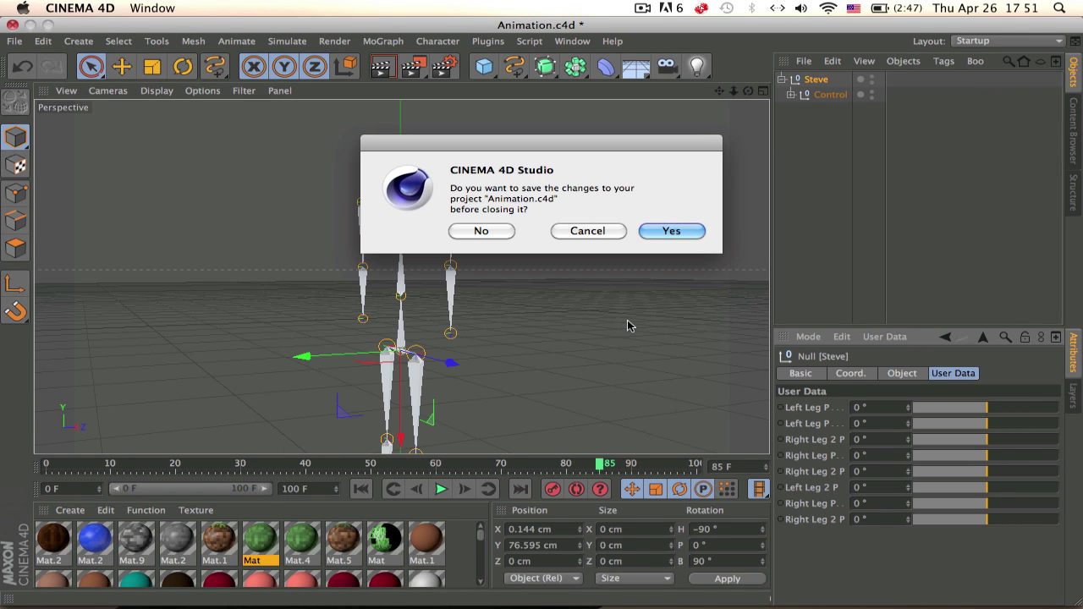
{"action": "left_click", "coordinate": [501, 231]}
Open the Animation.c4d project from the Saves folder
{"action": "left_click", "coordinate": [17, 40]}
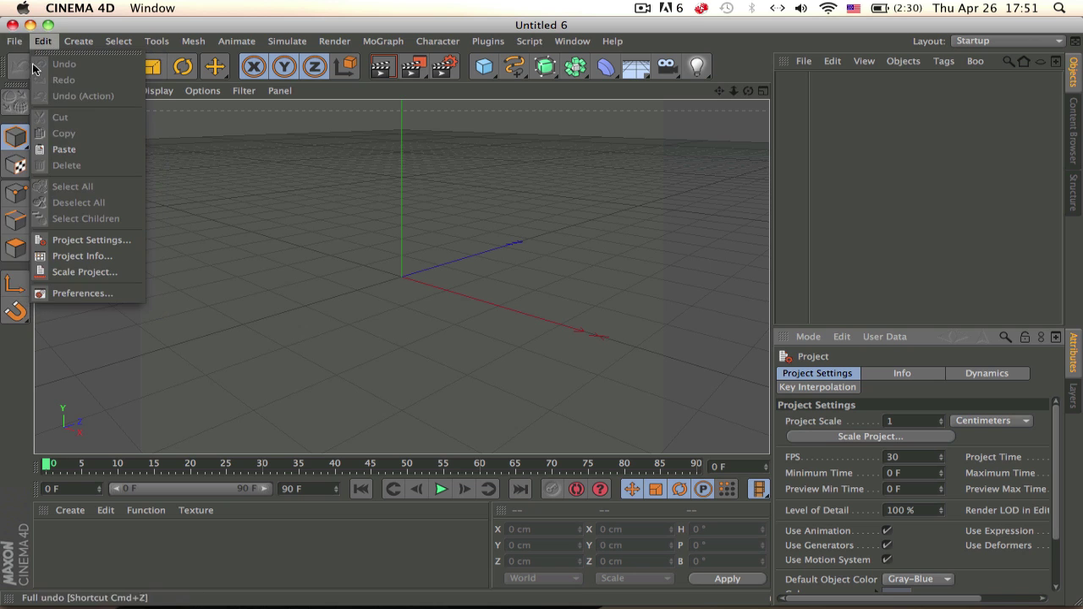
{"action": "left_click", "coordinate": [38, 81]}
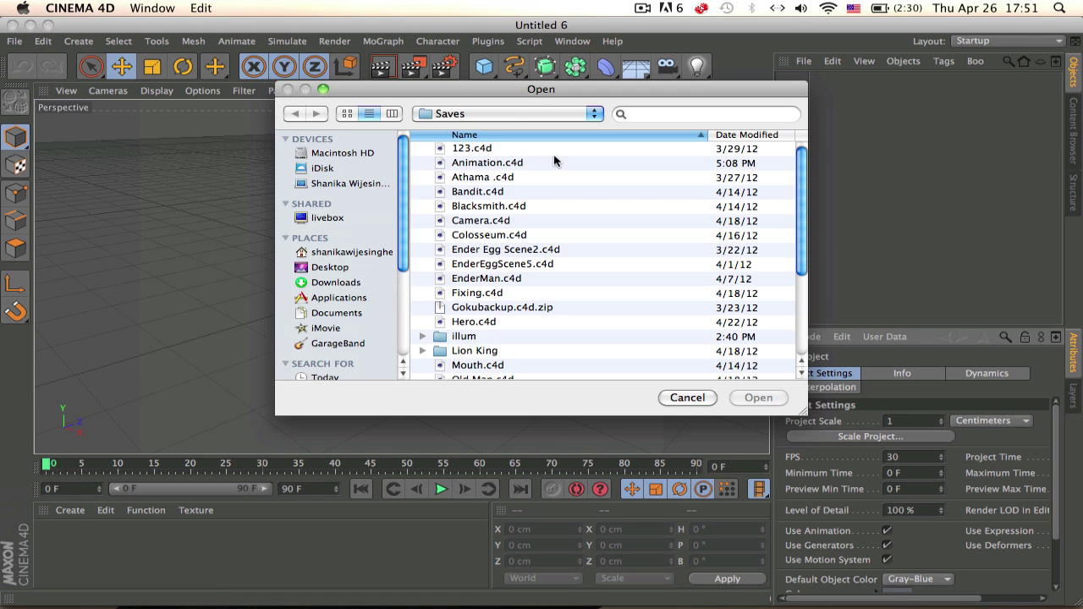
{"action": "left_click", "coordinate": [507, 164]}
{"action": "double_click", "coordinate": [507, 165]}
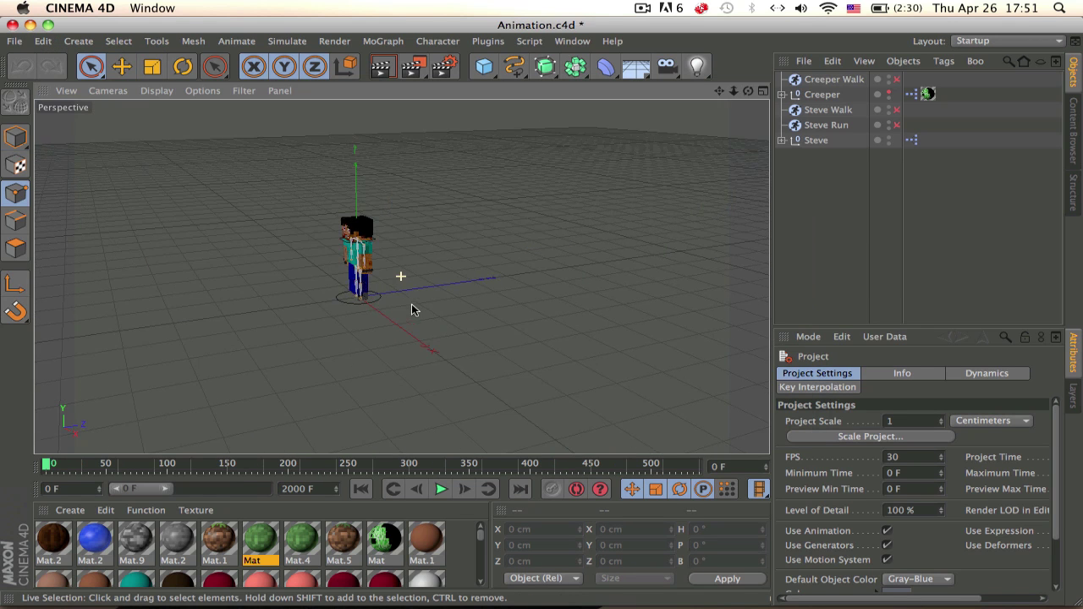
Enable the Steve Run motion and play the animation, watching the character run from the side
{"action": "scroll", "coordinate": [336, 240], "scroll_direction": "up", "scroll_amount": 10}
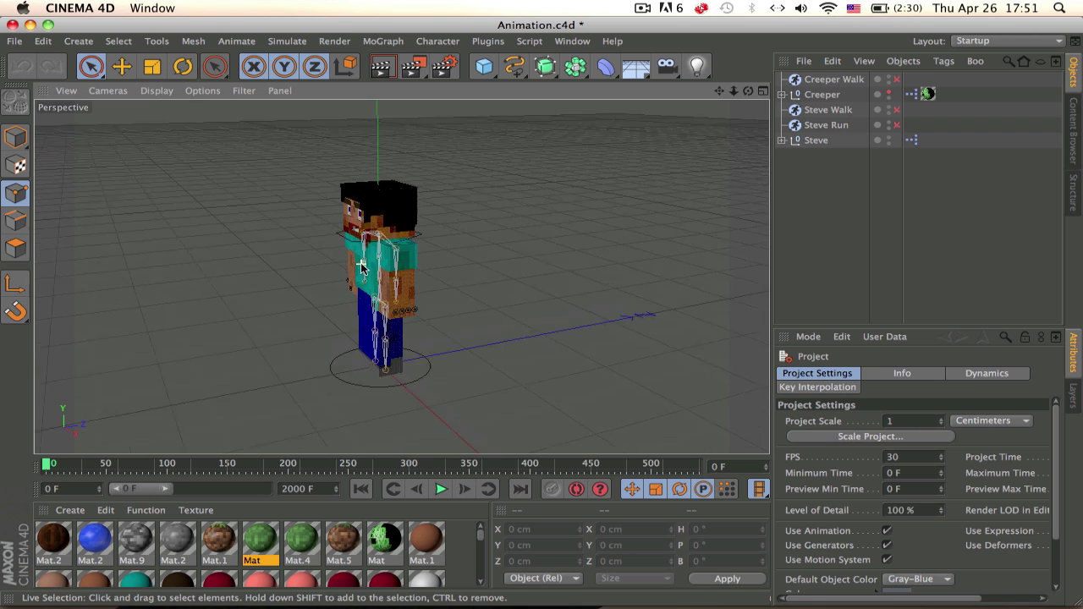
{"action": "left_click", "coordinate": [897, 125]}
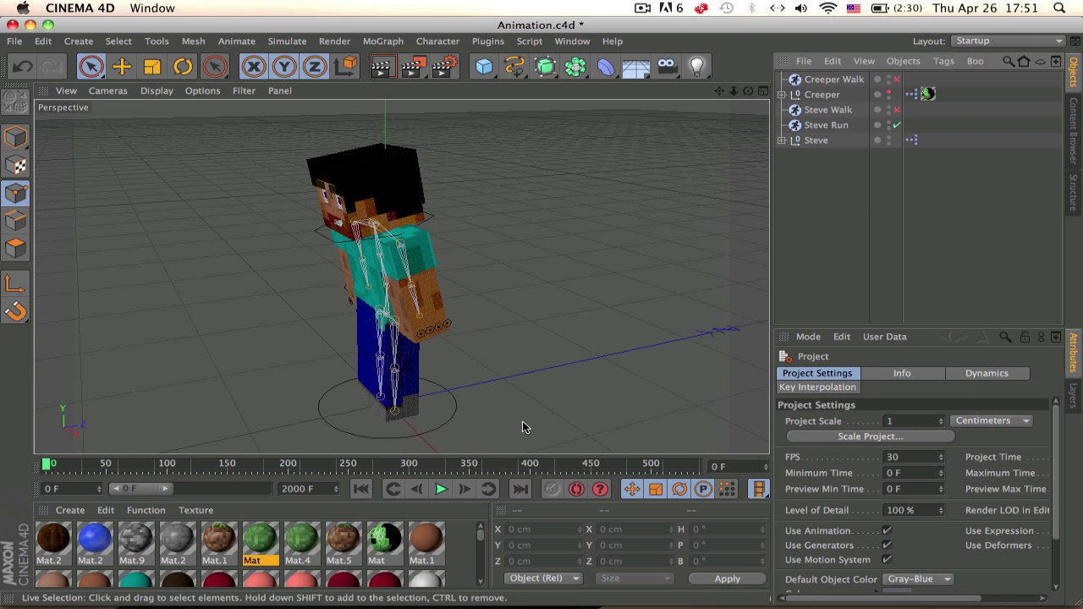
{"action": "left_click", "coordinate": [441, 489]}
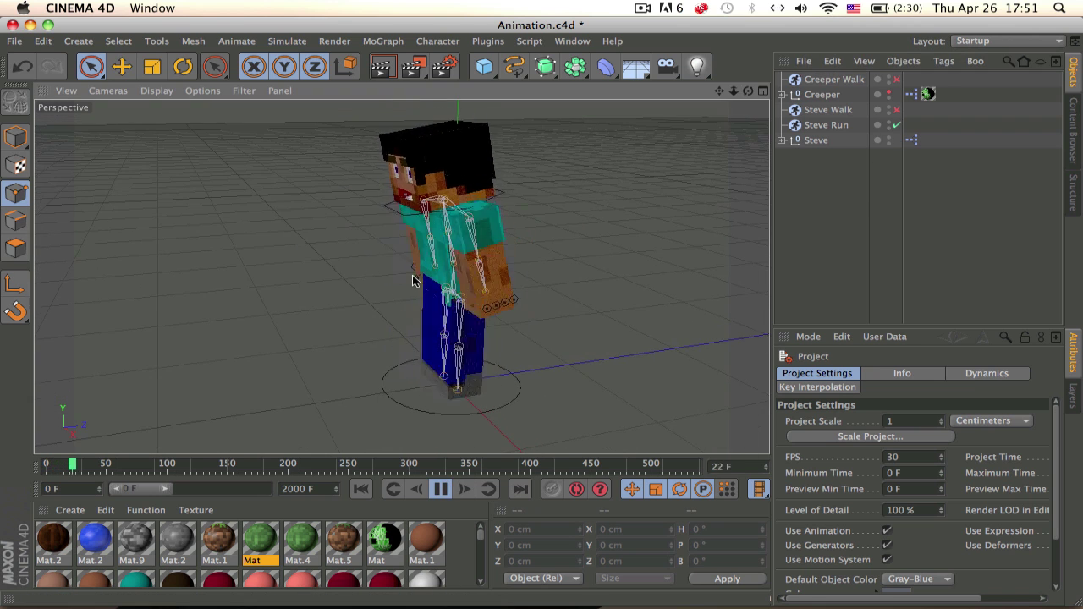
{"action": "left_click_drag", "start_coordinate": [413, 278], "coordinate": [333, 218], "text": "alt"}
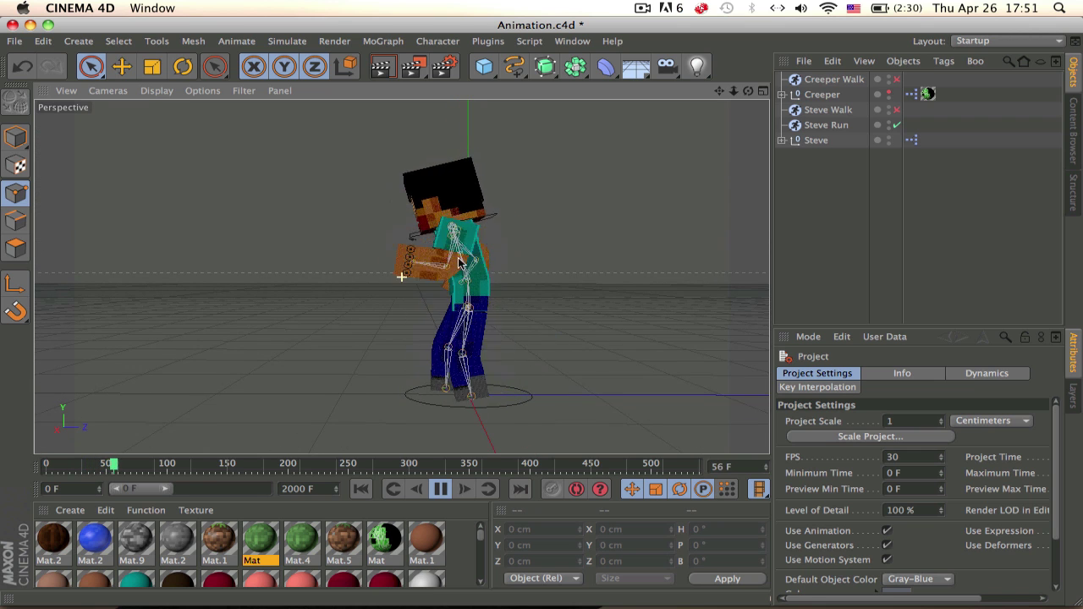
{"action": "scroll", "coordinate": [401, 276], "scroll_direction": "down", "scroll_amount": 1}
{"action": "scroll", "coordinate": [441, 248], "scroll_direction": "down", "scroll_amount": 5}
{"action": "left_click_drag", "start_coordinate": [491, 280], "coordinate": [513, 312], "text": "alt"}
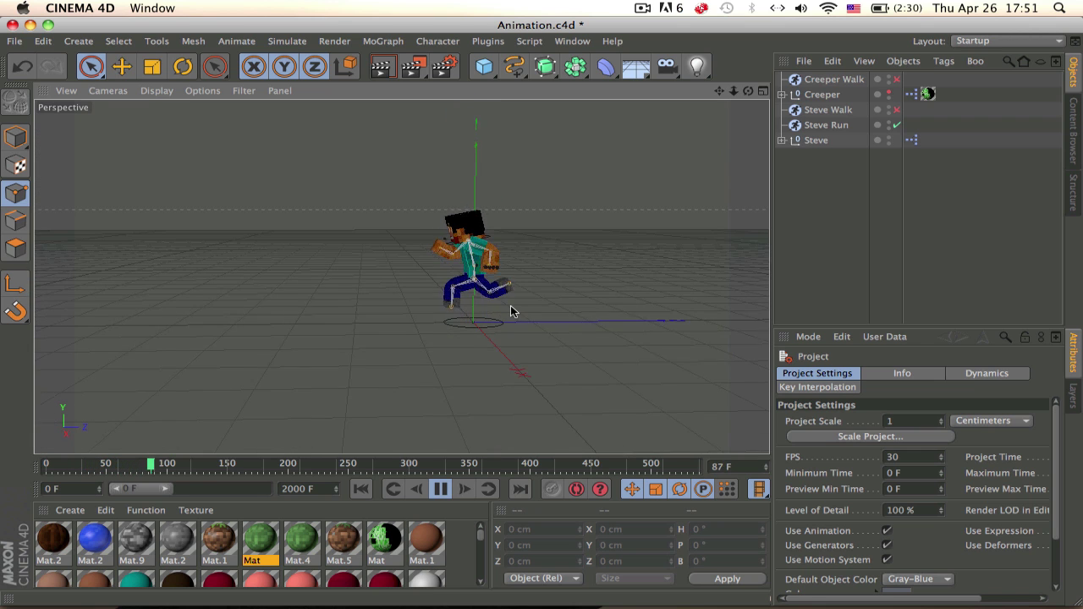
Shorten the timeline to end at frame 100 and stop the playback
{"action": "double_click", "coordinate": [321, 491]}
{"action": "type", "text": "100"}
{"action": "key", "text": "Return"}
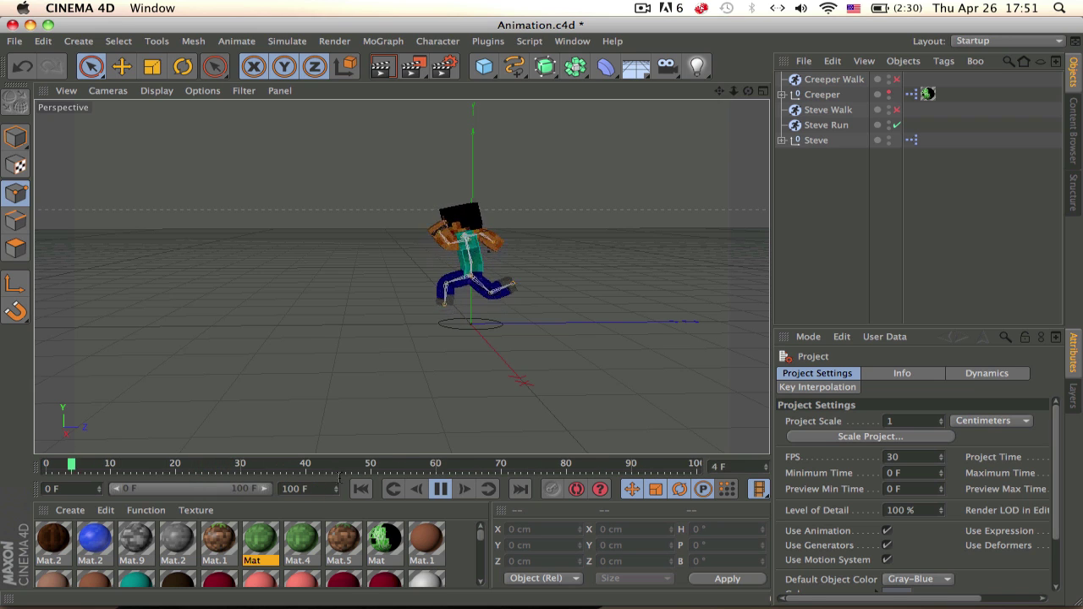
{"action": "left_click", "coordinate": [442, 490]}
Preview the Steve Walk motion from several angles in place of Steve Run, switching both motions off by the end
{"action": "left_click", "coordinate": [897, 124]}
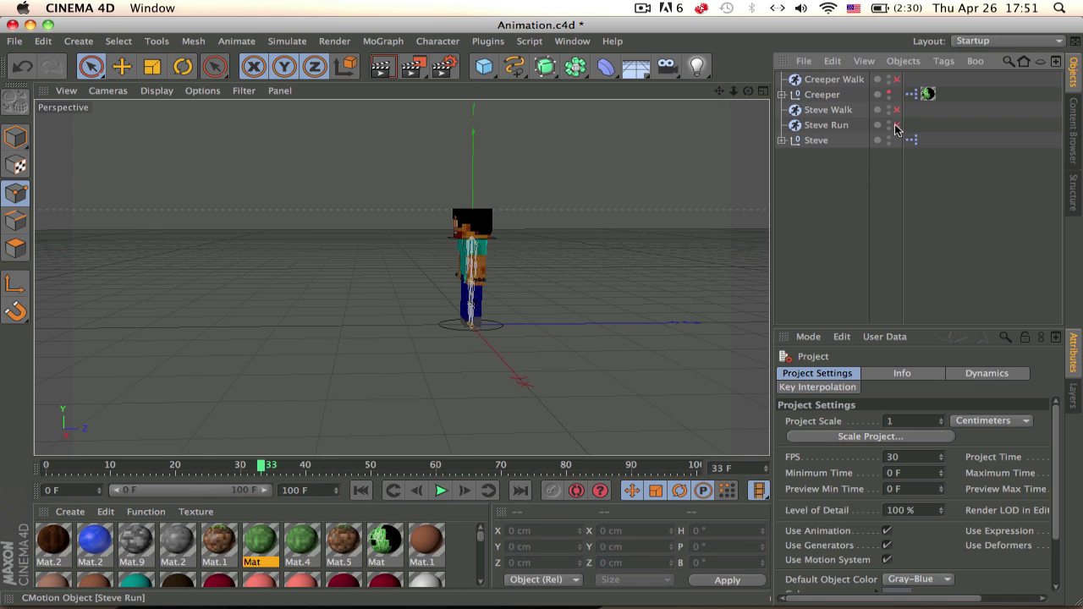
{"action": "left_click", "coordinate": [897, 109]}
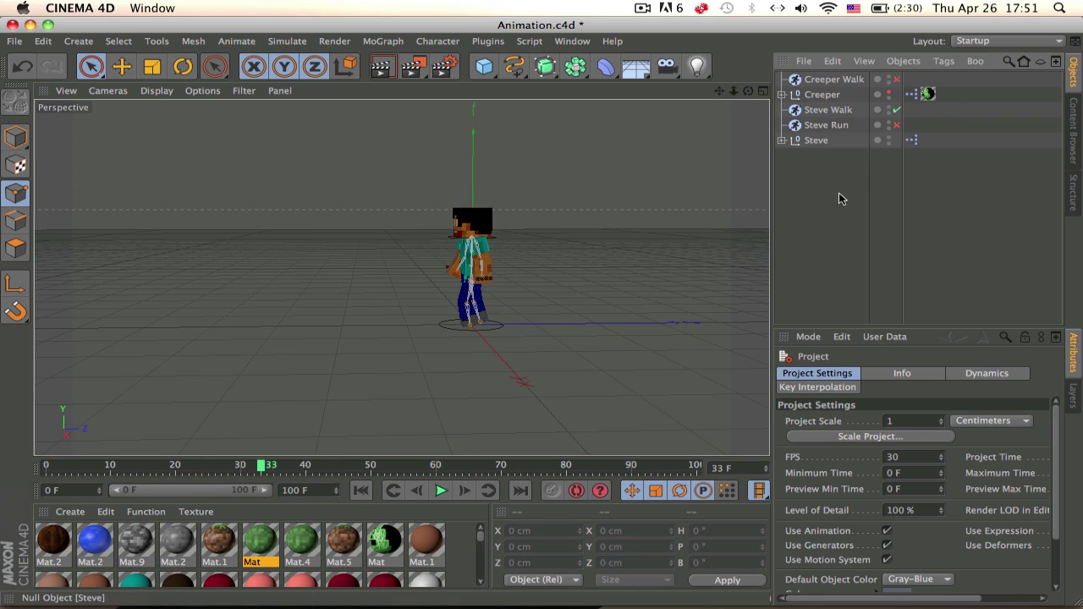
{"action": "left_click", "coordinate": [442, 490]}
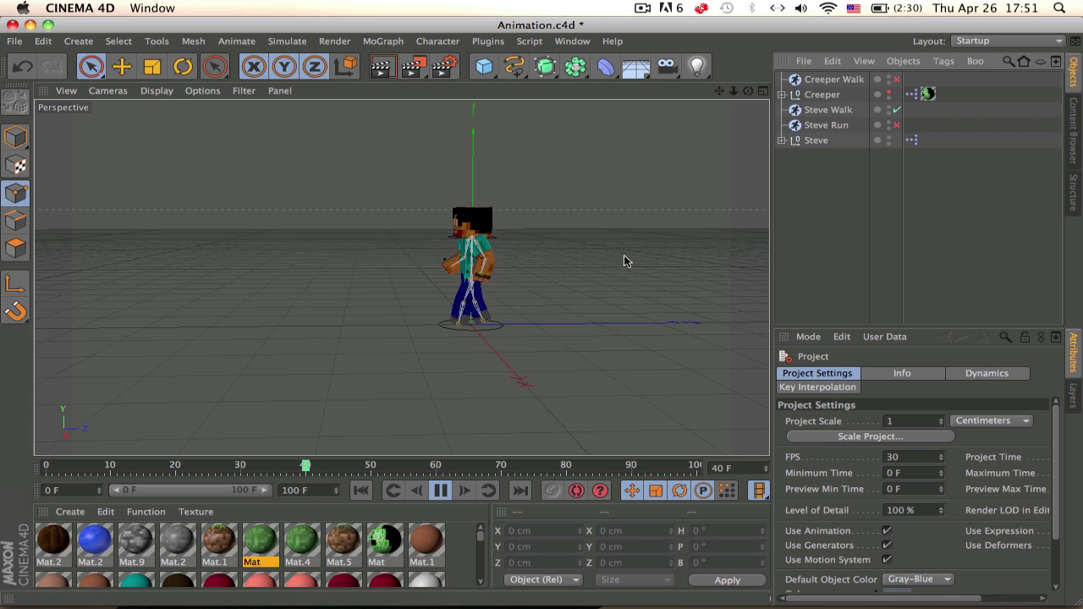
{"action": "left_click_drag", "start_coordinate": [624, 255], "coordinate": [562, 252], "text": "alt"}
{"action": "scroll", "coordinate": [409, 240], "scroll_direction": "up", "scroll_amount": 3}
{"action": "scroll", "coordinate": [589, 197], "scroll_direction": "up", "scroll_amount": 5}
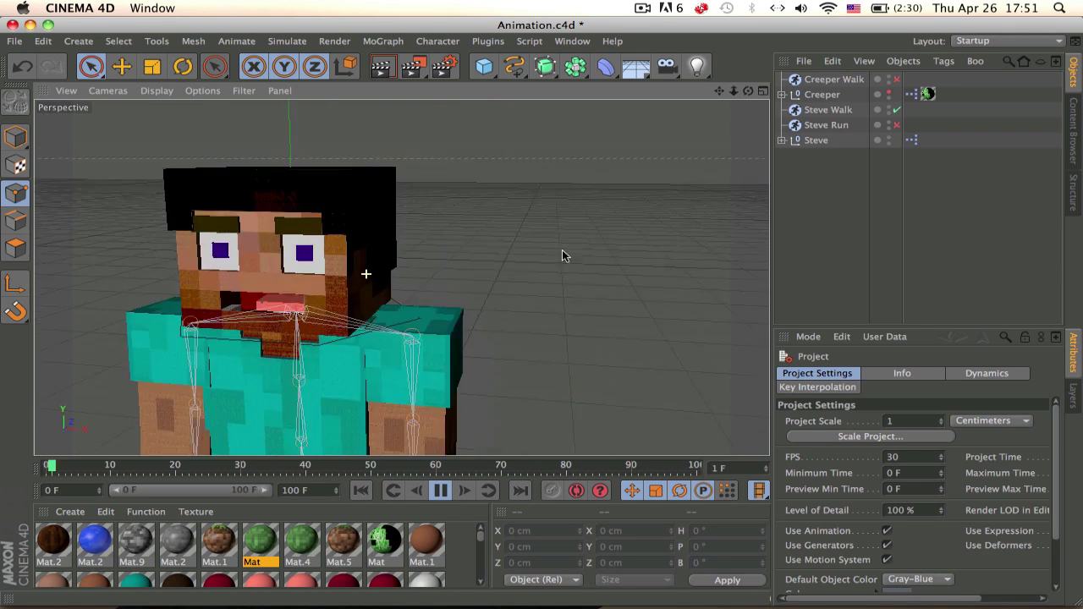
{"action": "scroll", "coordinate": [380, 336], "scroll_direction": "down", "scroll_amount": 6}
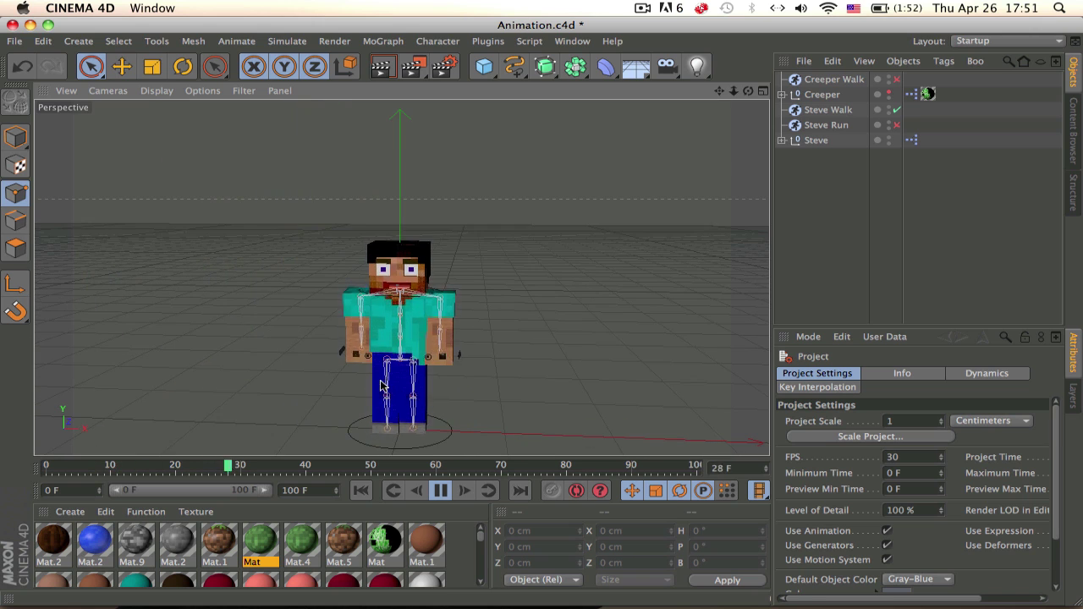
{"action": "left_click_drag", "start_coordinate": [403, 376], "coordinate": [244, 277], "text": "alt"}
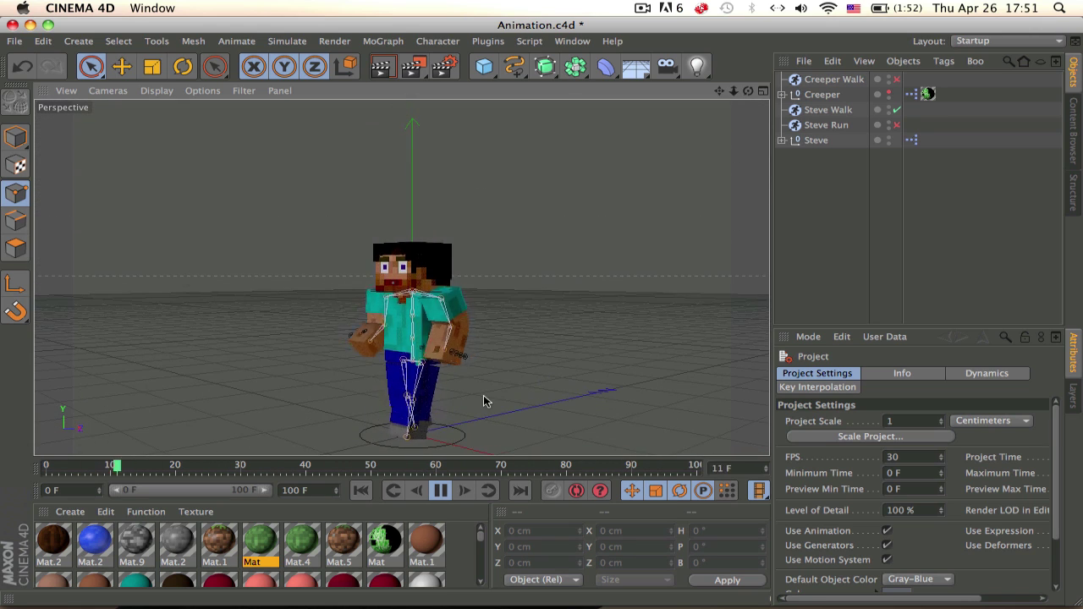
{"action": "left_click_drag", "start_coordinate": [484, 395], "coordinate": [406, 288], "text": "alt"}
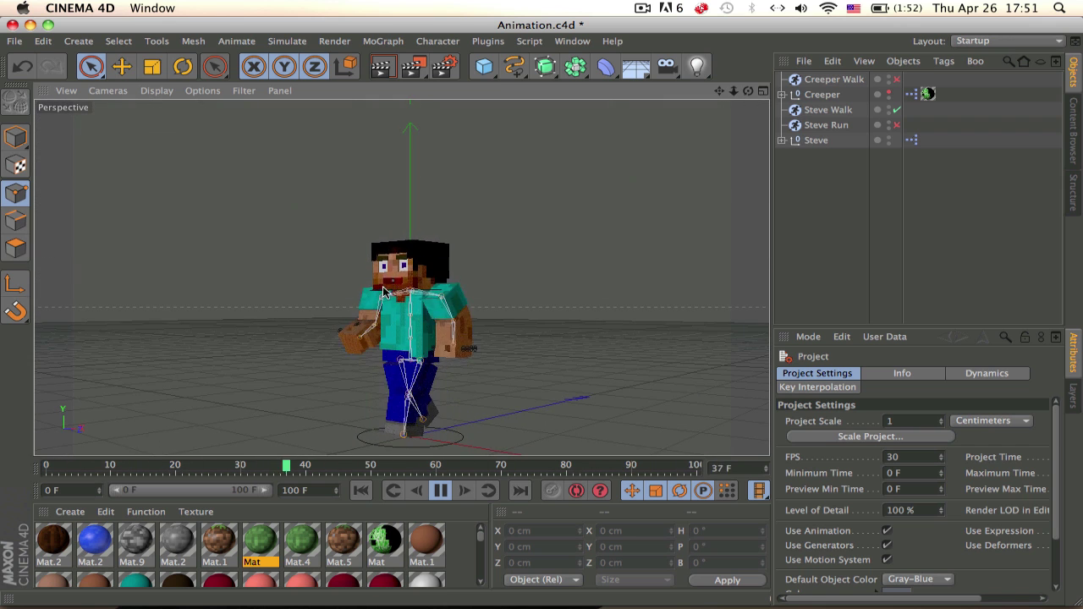
{"action": "left_click", "coordinate": [440, 490]}
{"action": "left_click", "coordinate": [897, 110]}
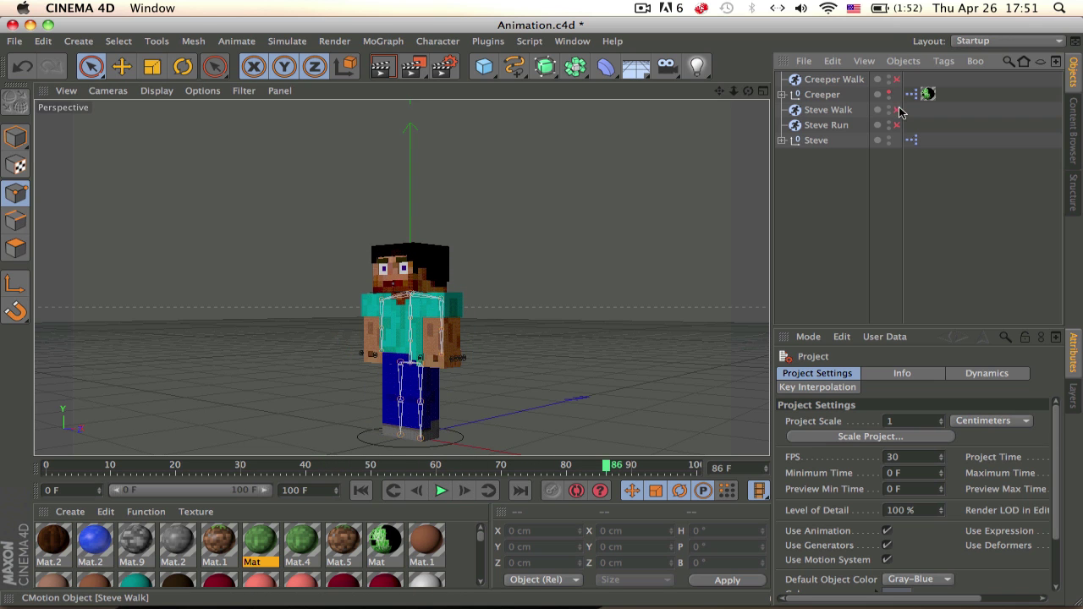
Look through the object properties of the Steve Walk and Steve Run CMotion objects, ending on Steve Run
{"action": "left_click", "coordinate": [804, 125]}
{"action": "left_click", "coordinate": [817, 99]}
{"action": "left_click", "coordinate": [819, 109]}
{"action": "left_click", "coordinate": [814, 127]}
{"action": "left_click", "coordinate": [818, 106]}
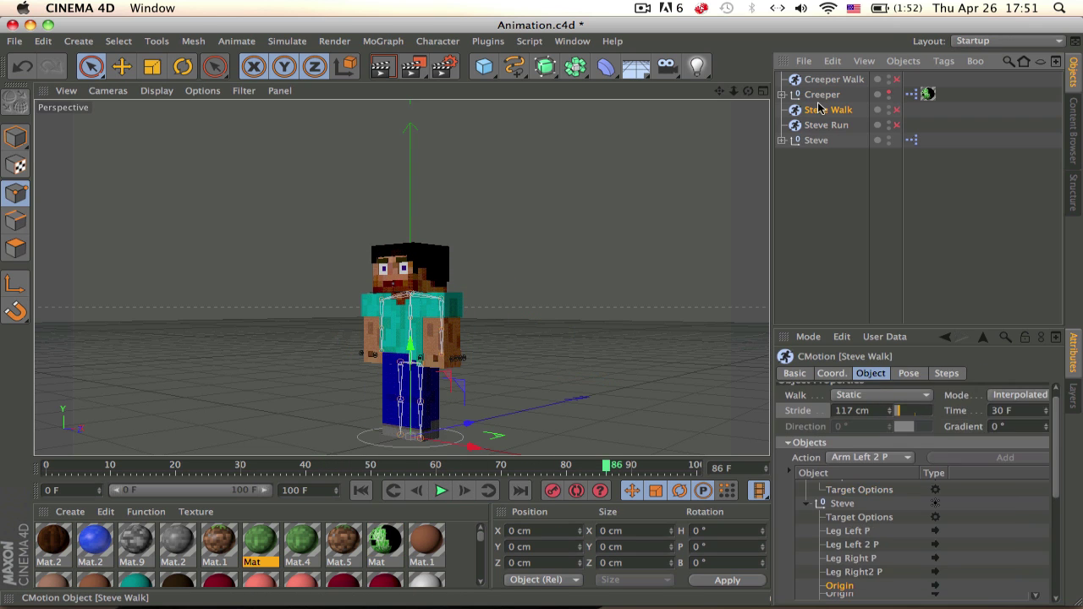
{"action": "left_click", "coordinate": [826, 125]}
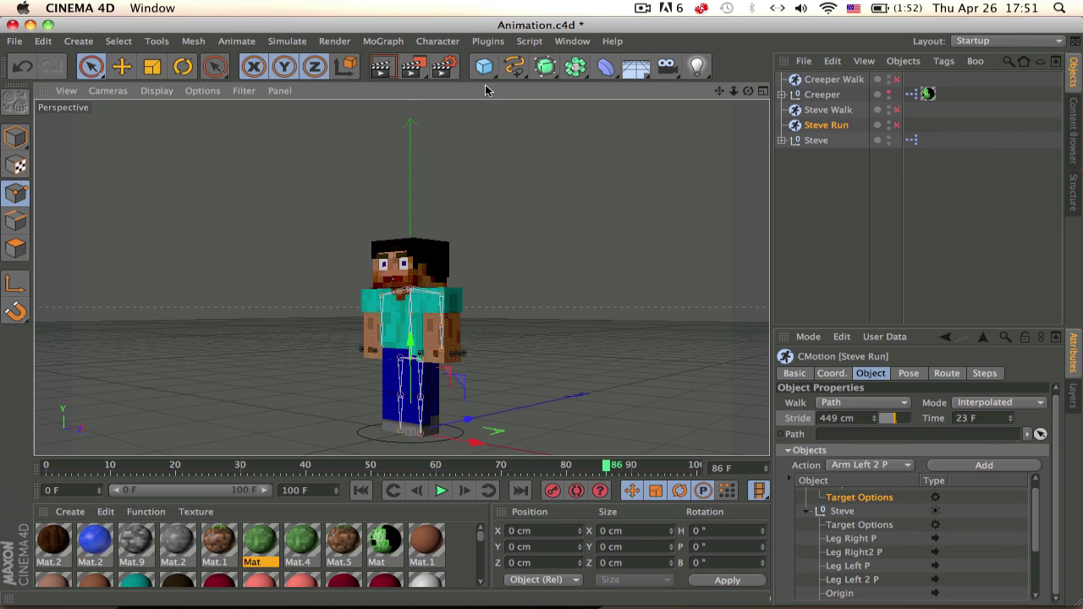
In the Top view, draw a freehand spline from beside the character along negative Z, curving toward negative X, and return to the Perspective view
{"action": "key", "text": "F2"}
{"action": "left_click", "coordinate": [522, 68]}
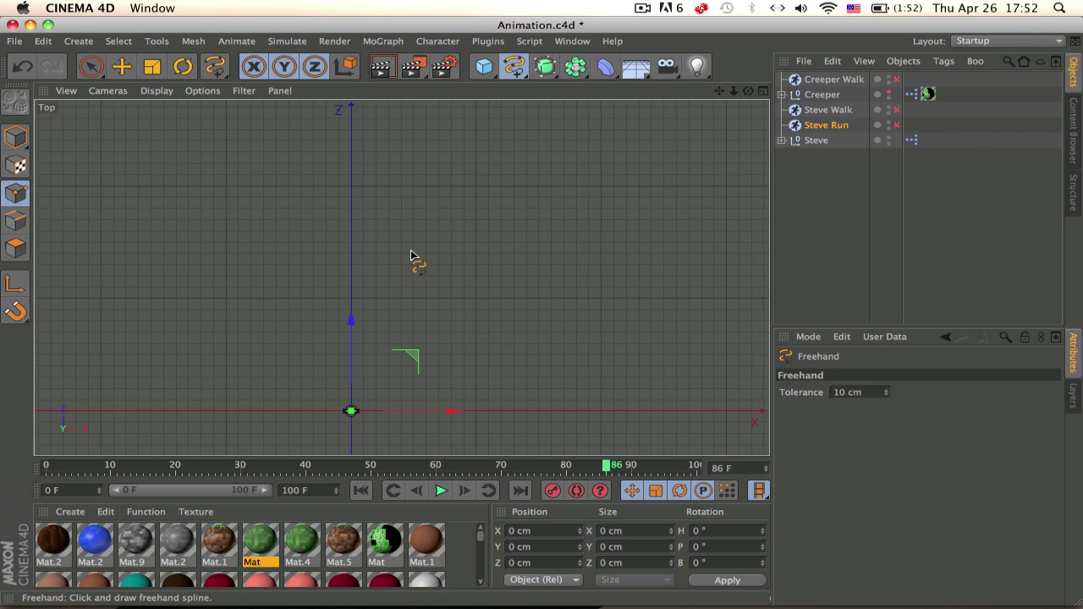
{"action": "middle_click_drag", "start_coordinate": [397, 325], "coordinate": [502, 42], "text": "alt"}
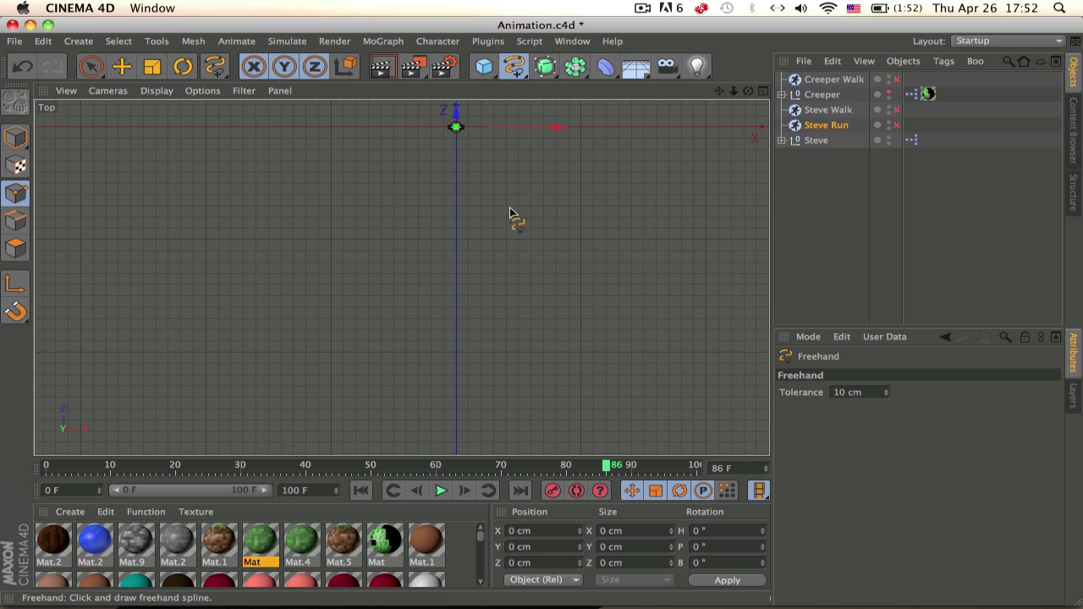
{"action": "left_click_drag", "start_coordinate": [377, 450], "coordinate": [379, 448]}
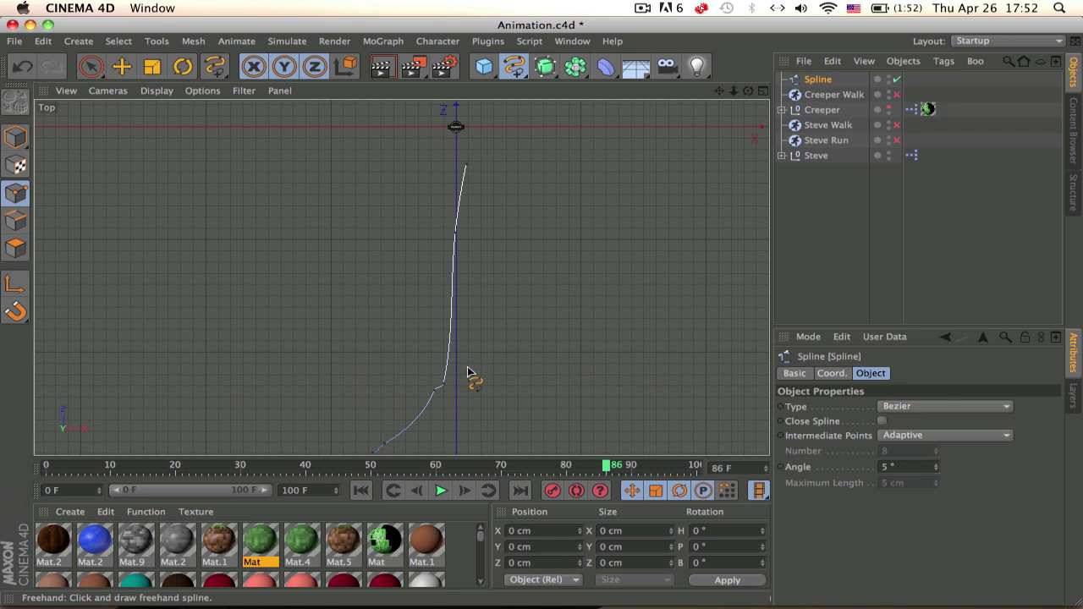
{"action": "key", "text": "super+z"}
{"action": "left_click_drag", "start_coordinate": [468, 134], "coordinate": [408, 394]}
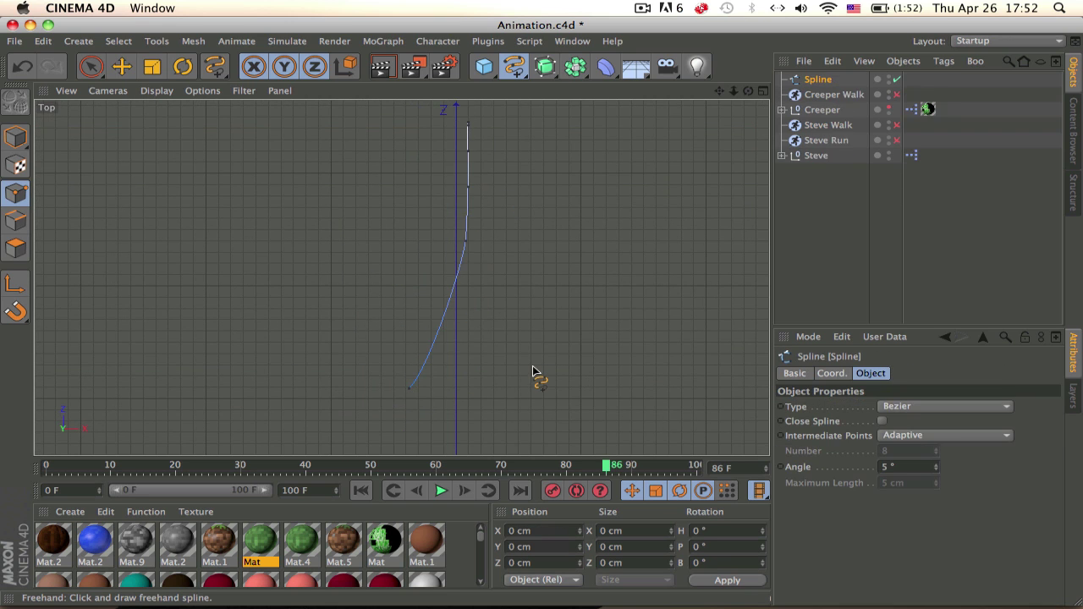
{"action": "key", "text": "F1"}
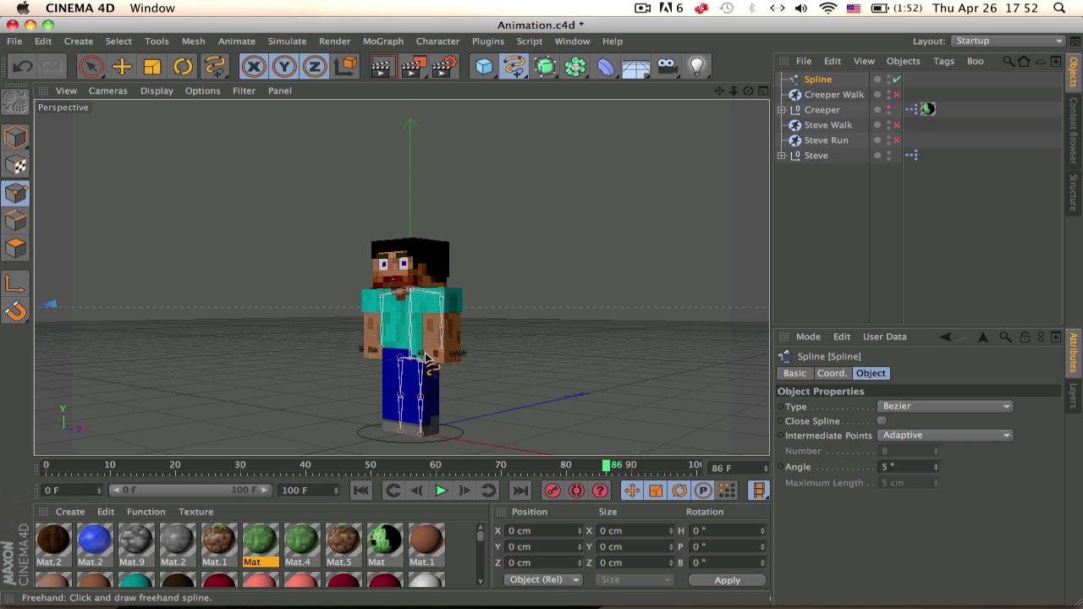
Enable the Steve Run motion with its Walk type set to Path
{"action": "left_click", "coordinate": [814, 141]}
{"action": "left_click", "coordinate": [896, 140]}
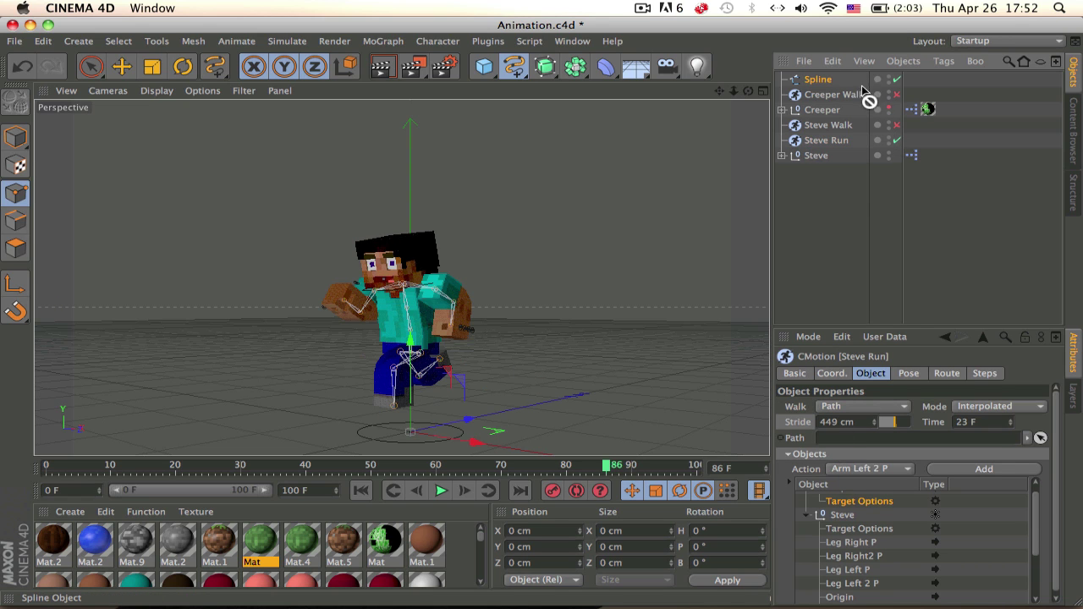
{"action": "left_click", "coordinate": [884, 408]}
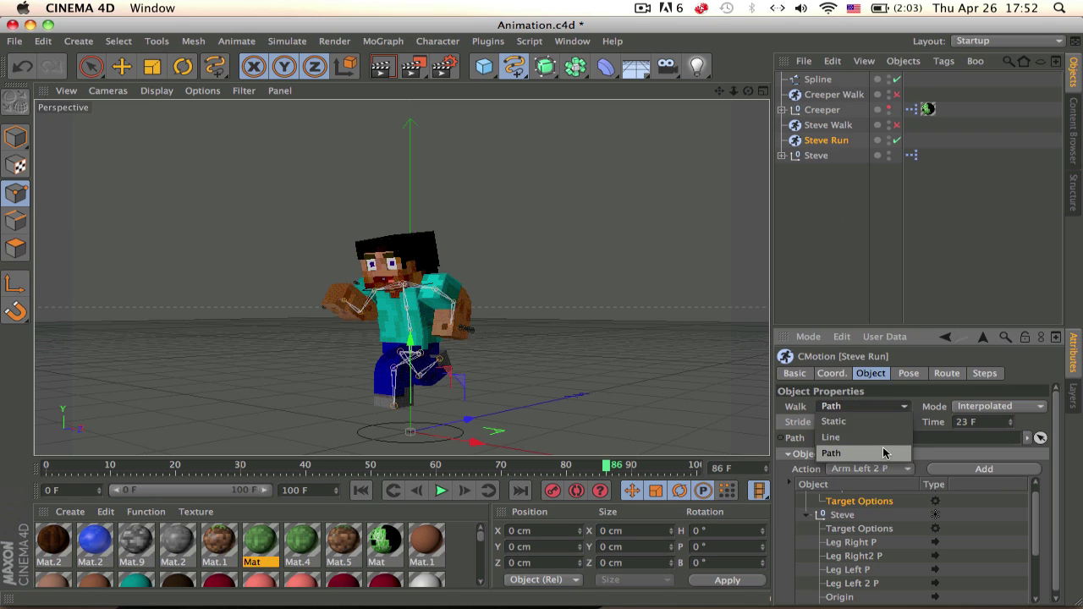
{"action": "left_click", "coordinate": [887, 453]}
Set Steve Run's stride to 100 cm and its time to 30 F
{"action": "left_click_drag", "start_coordinate": [893, 422], "coordinate": [867, 428]}
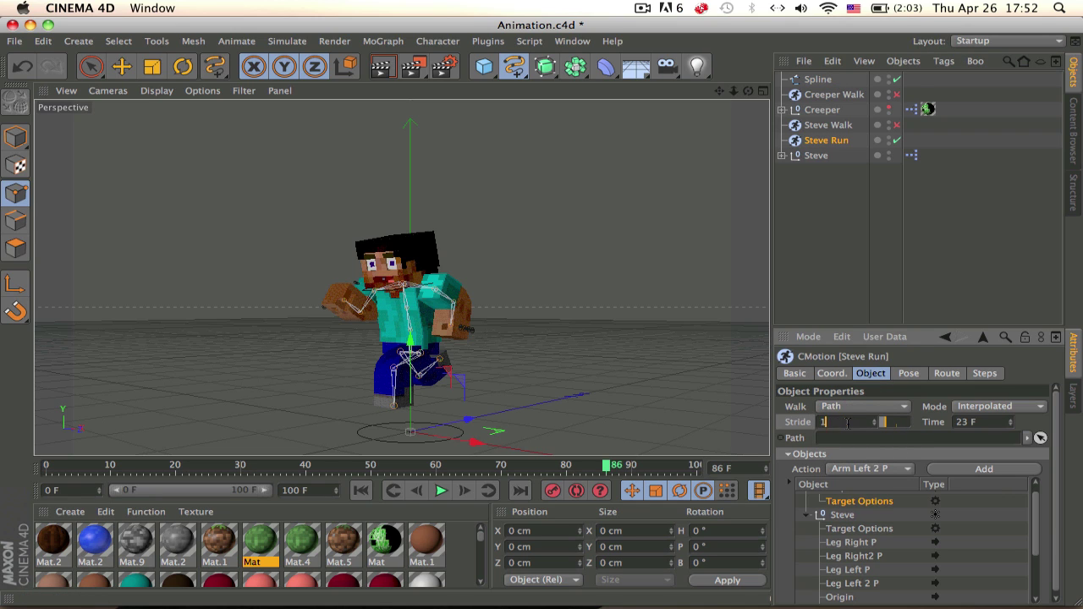
{"action": "left_click", "coordinate": [976, 422]}
{"action": "type", "text": "30"}
{"action": "key", "text": "Return"}
Assign the drawn spline as Steve Run's path and play the animation, watching the character follow it from the side
{"action": "left_click", "coordinate": [813, 82]}
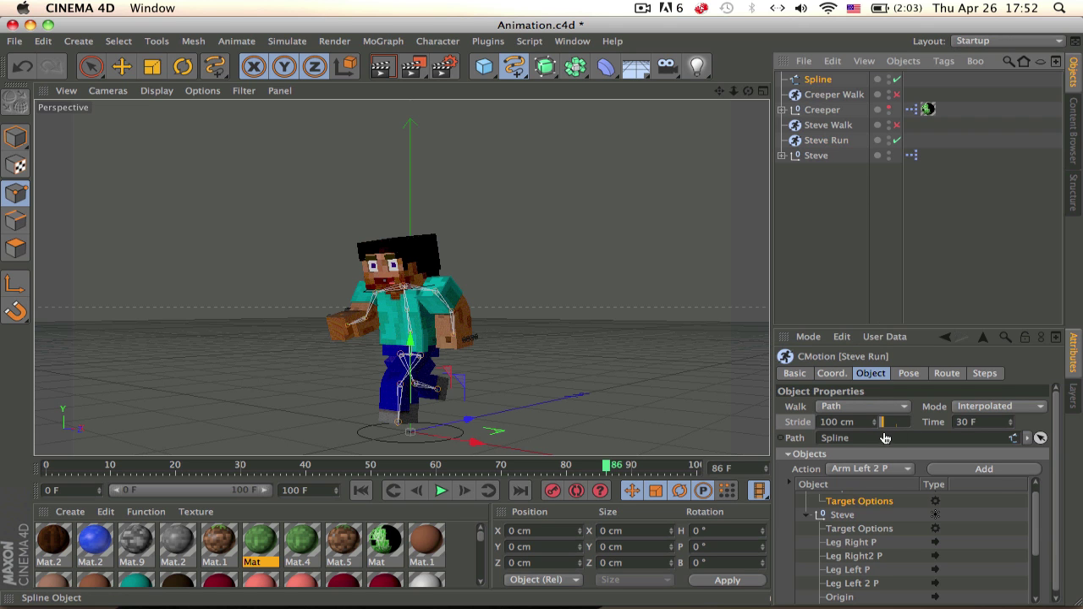
{"action": "left_click", "coordinate": [440, 490]}
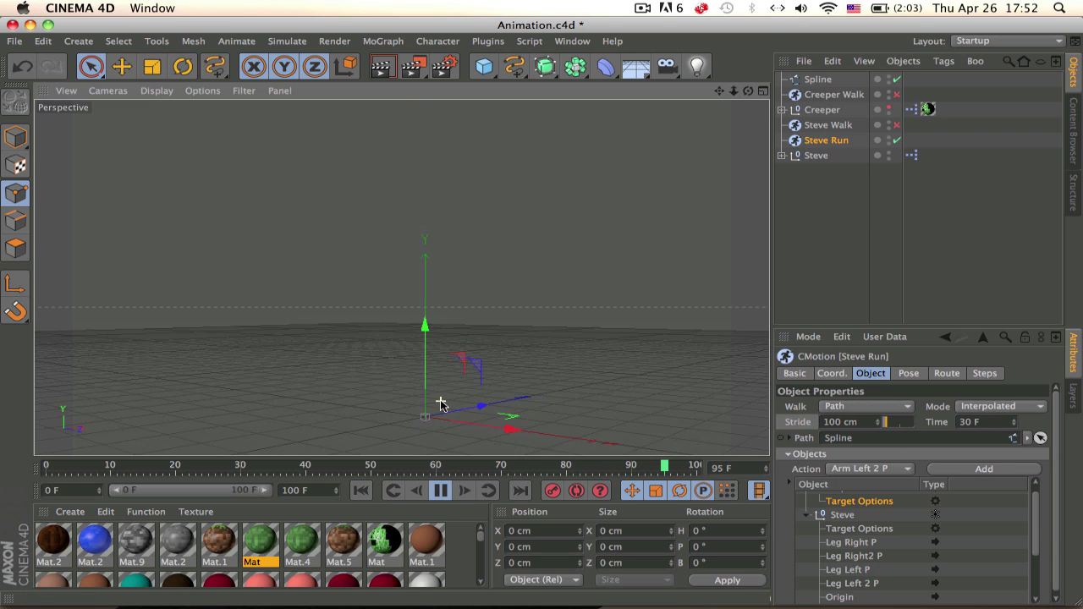
{"action": "scroll", "coordinate": [440, 401], "scroll_direction": "down", "scroll_amount": 2}
{"action": "middle_click_drag", "start_coordinate": [441, 401], "coordinate": [531, 315], "text": "alt"}
{"action": "left_click_drag", "start_coordinate": [531, 315], "coordinate": [379, 327], "text": "alt"}
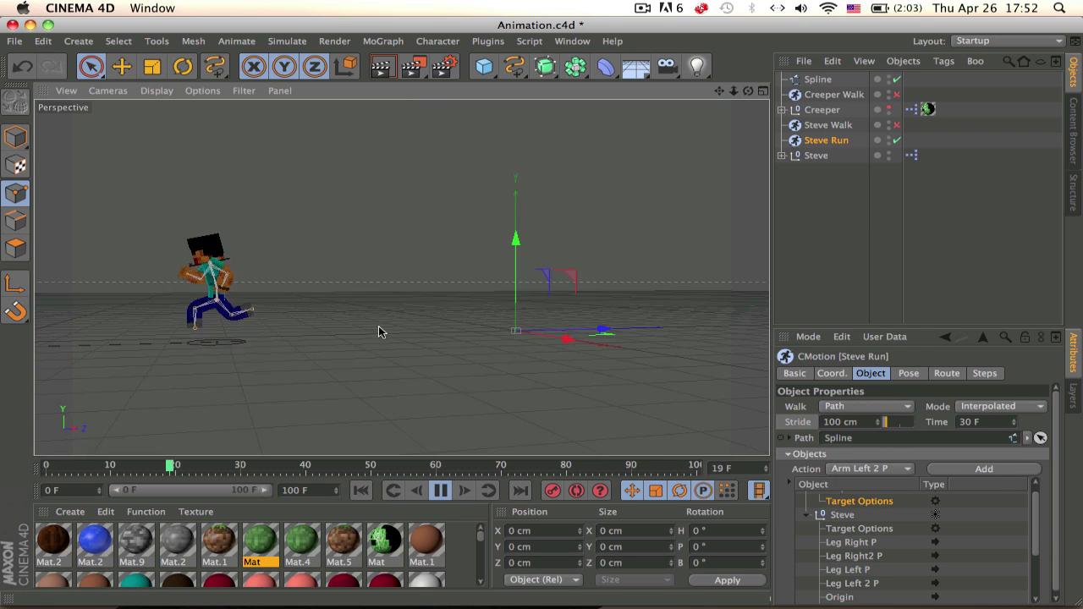
{"action": "middle_click_drag", "start_coordinate": [379, 332], "coordinate": [560, 336], "text": "alt"}
{"action": "left_click_drag", "start_coordinate": [560, 336], "coordinate": [502, 339], "text": "alt"}
{"action": "scroll", "coordinate": [425, 343], "scroll_direction": "down", "scroll_amount": 1}
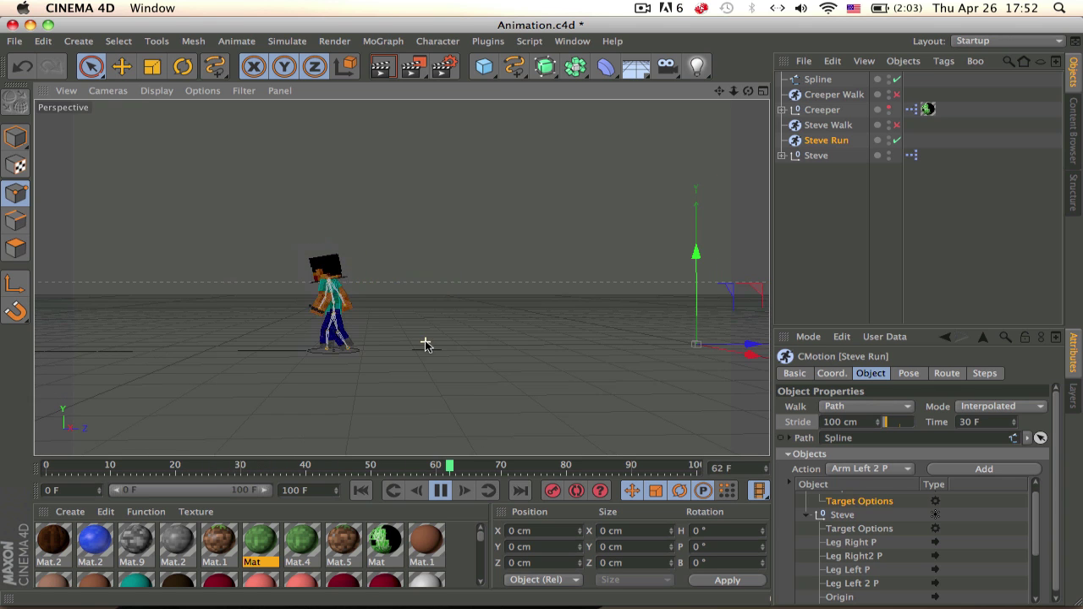
{"action": "left_click_drag", "start_coordinate": [423, 346], "coordinate": [424, 372], "text": "alt"}
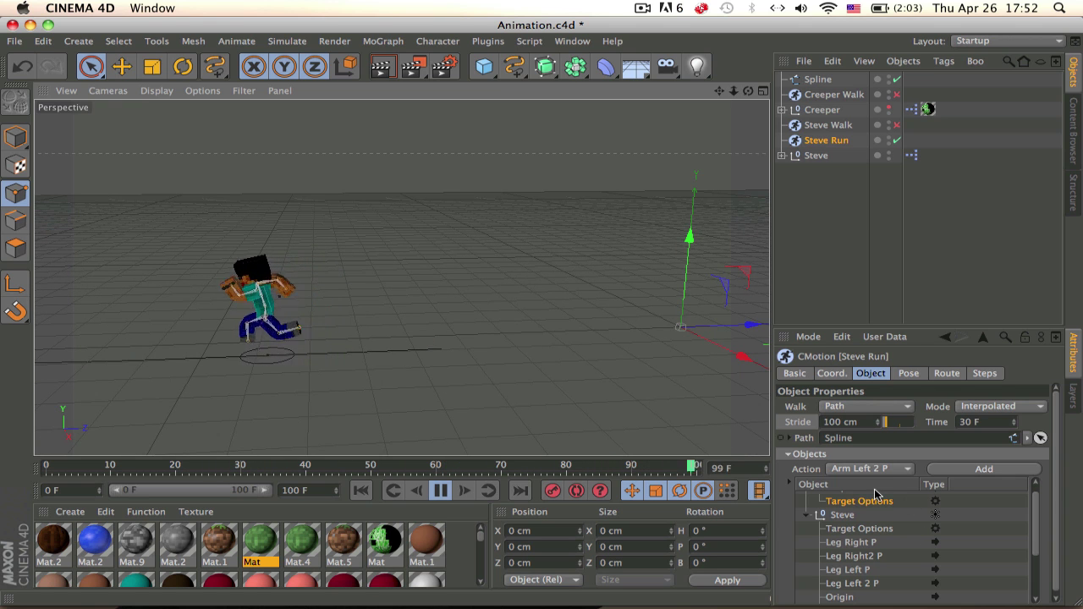
Set Steve Run's stride to 526 cm and its time to 23 F
{"action": "left_click_drag", "start_coordinate": [884, 422], "coordinate": [900, 424]}
{"action": "left_click_drag", "start_coordinate": [977, 421], "coordinate": [957, 422]}
{"action": "type", "text": "23"}
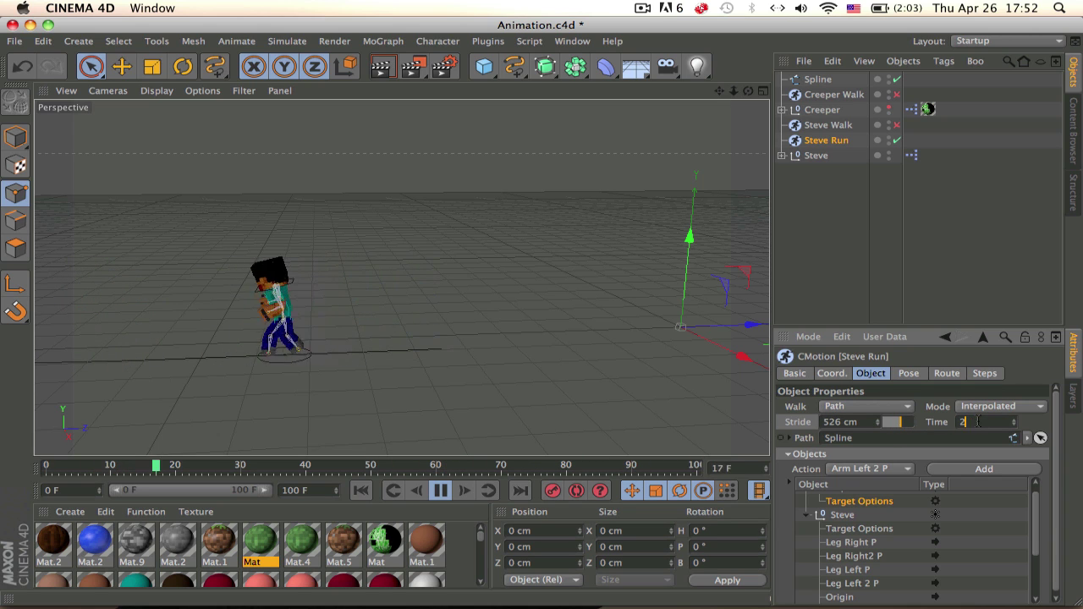
{"action": "key", "text": "Return"}
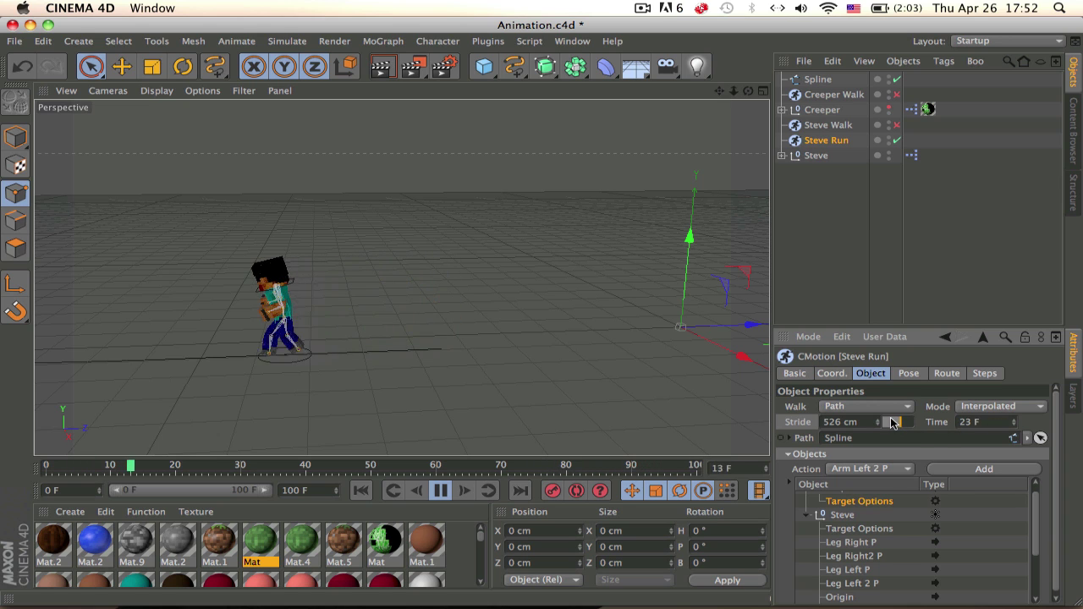
Disable the Steve Run motion and delete the path spline
{"action": "left_click", "coordinate": [897, 140]}
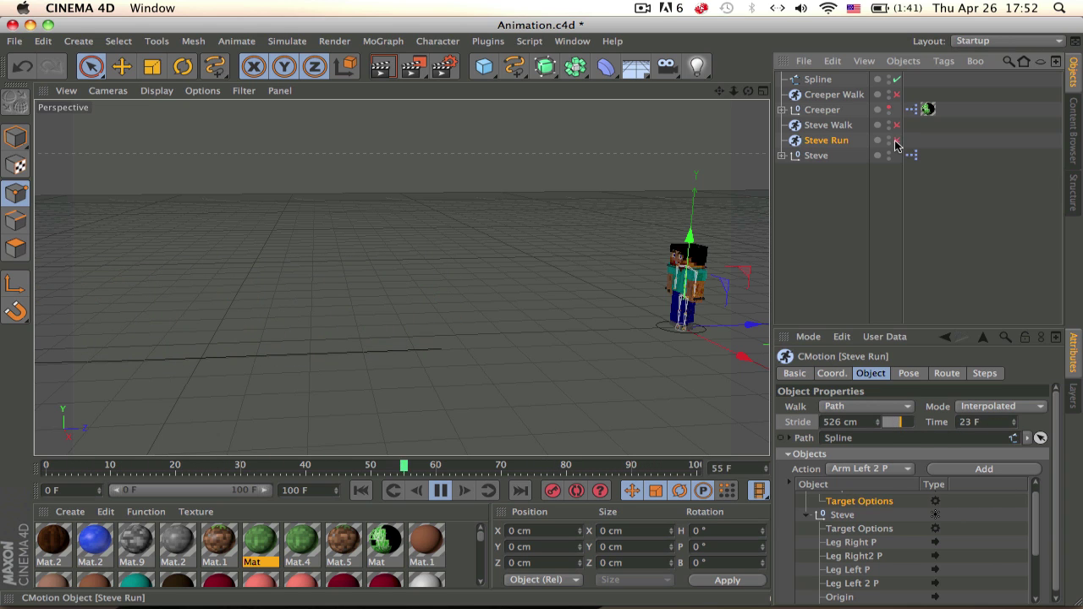
{"action": "left_click", "coordinate": [817, 79]}
{"action": "key", "text": "Delete"}
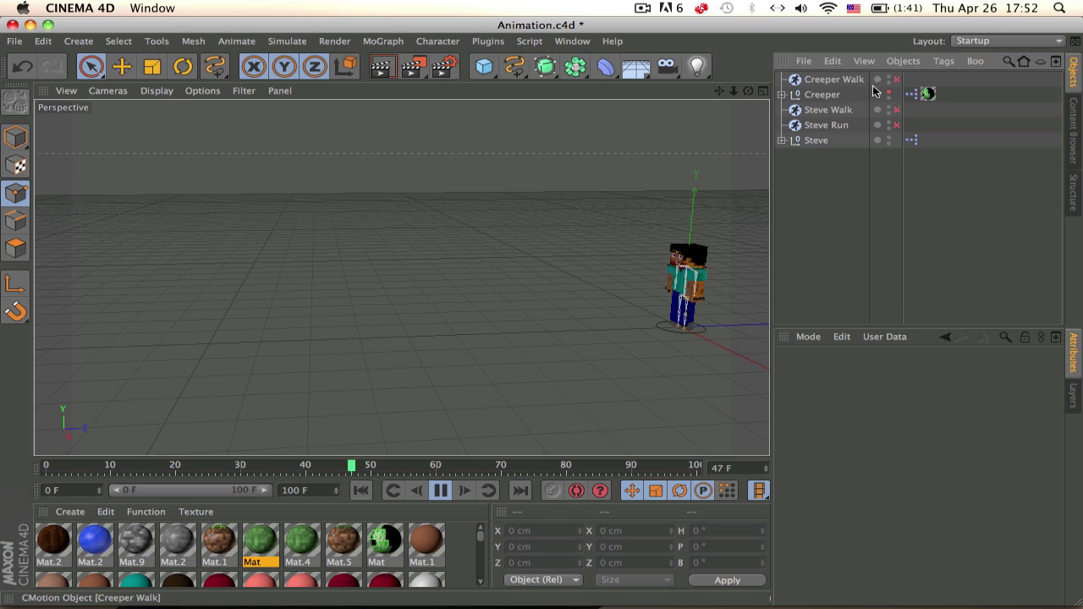
Hide the Steve rig in the editor view and stop the animation playback
{"action": "left_click", "coordinate": [888, 140]}
{"action": "left_click", "coordinate": [440, 490]}
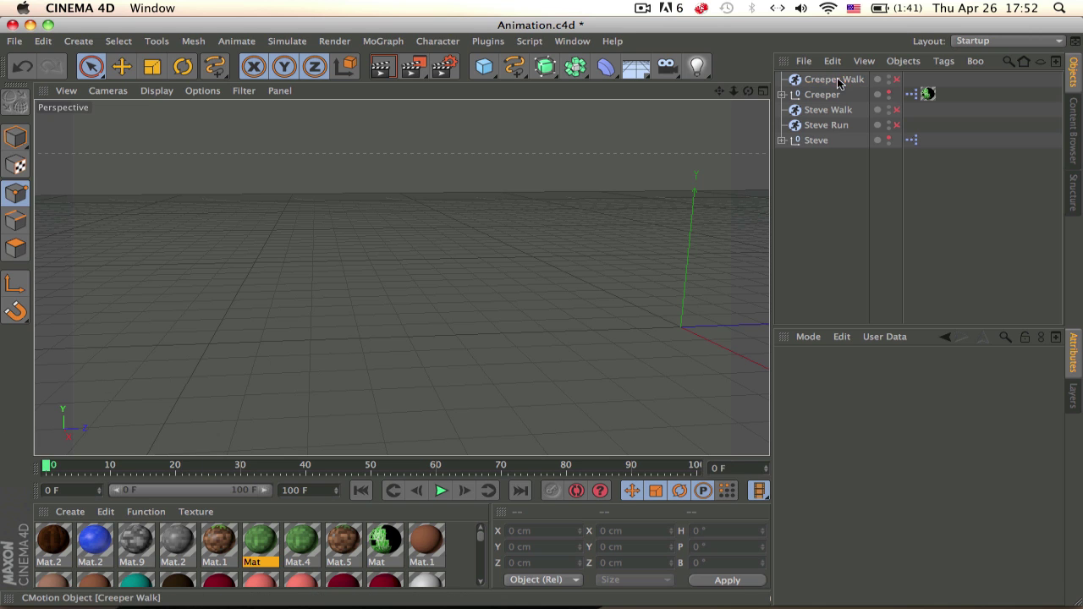
Put the Creeper and Steve rigs with their motion objects on a new layer and hide that layer from the object list
{"action": "left_click", "coordinate": [836, 79]}
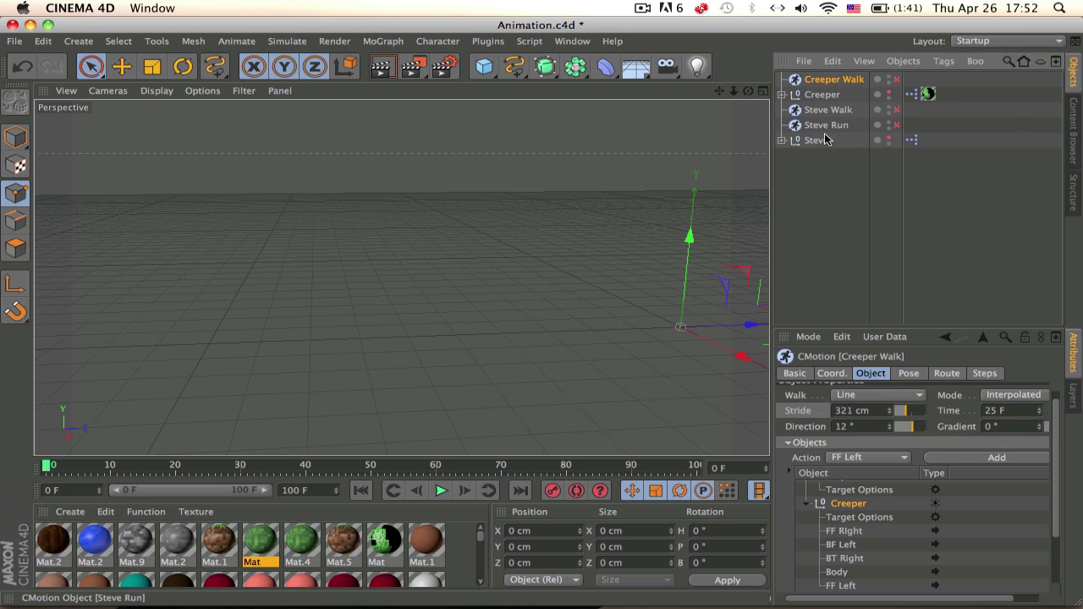
{"action": "left_click", "coordinate": [825, 139], "text": "shift"}
{"action": "right_click", "coordinate": [825, 139]}
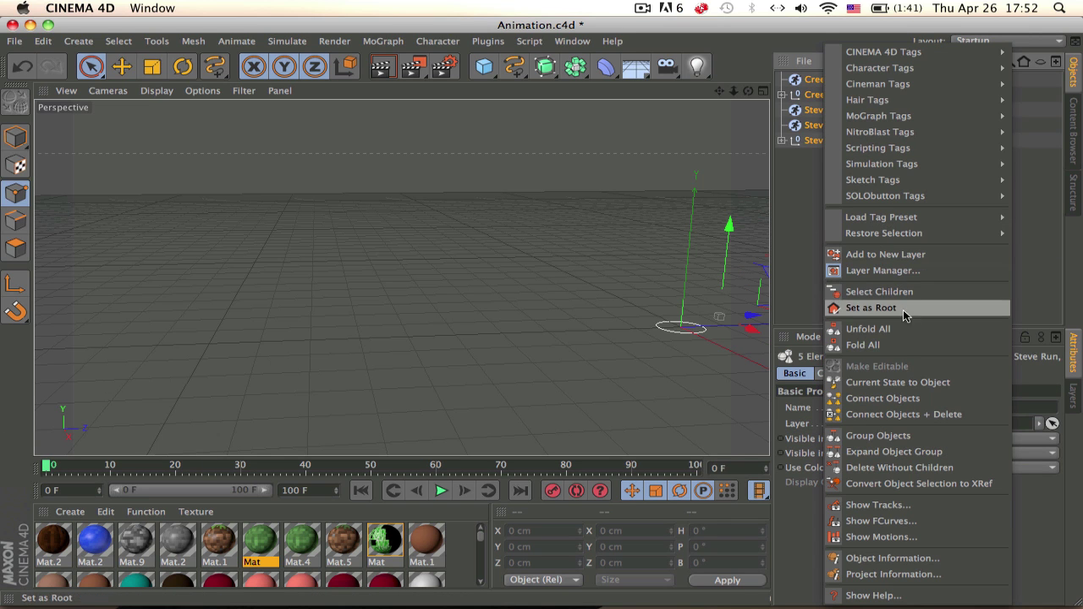
{"action": "left_click", "coordinate": [884, 254]}
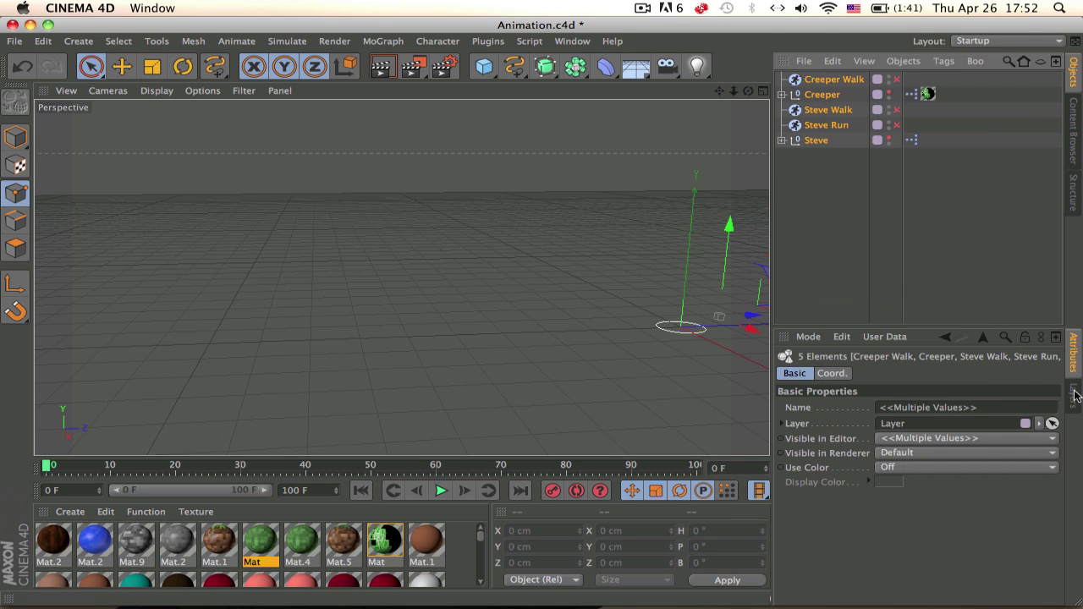
{"action": "left_click", "coordinate": [1074, 394]}
{"action": "left_click", "coordinate": [898, 367]}
Load the Control.1 skeleton preset from the content library into the scene and frame it from the front
{"action": "key", "text": "h"}
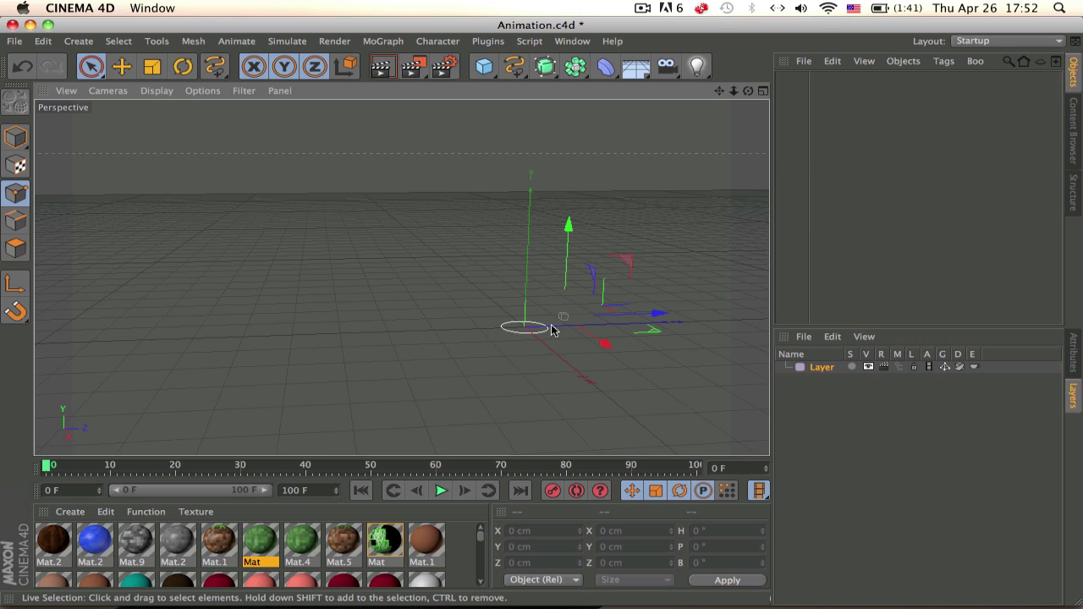
{"action": "left_click", "coordinate": [1073, 131]}
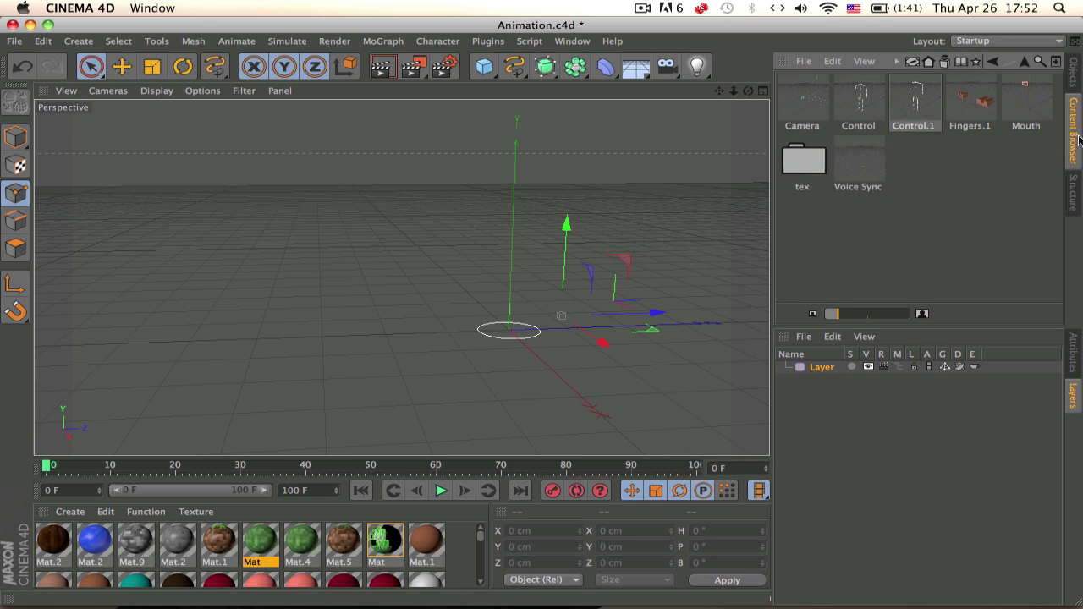
{"action": "double_click", "coordinate": [919, 106]}
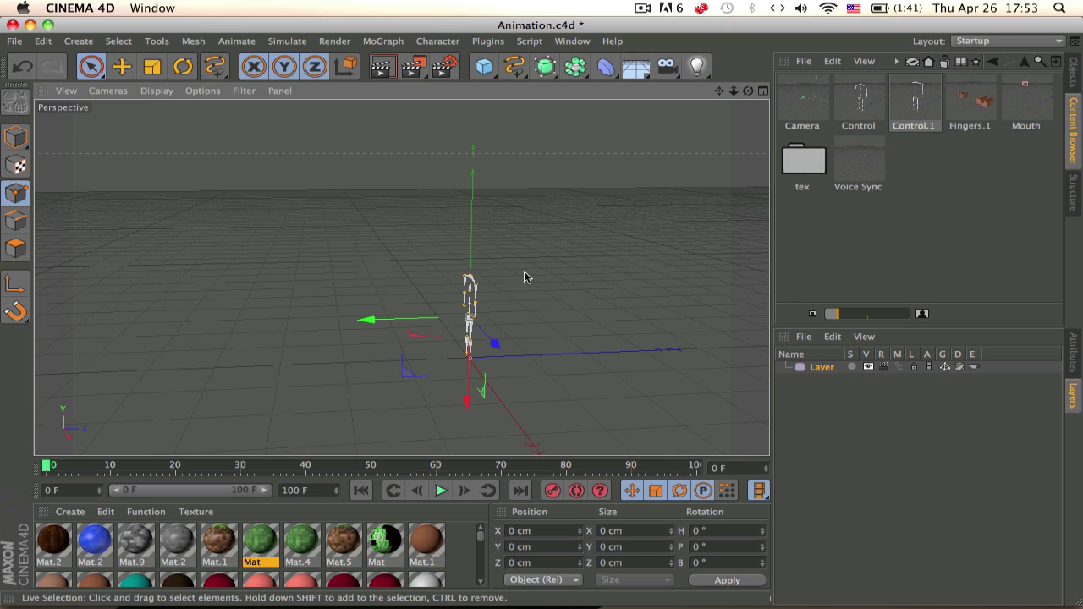
{"action": "scroll", "coordinate": [453, 296], "scroll_direction": "up", "scroll_amount": 5}
{"action": "left_click_drag", "start_coordinate": [526, 315], "coordinate": [761, 301], "text": "alt"}
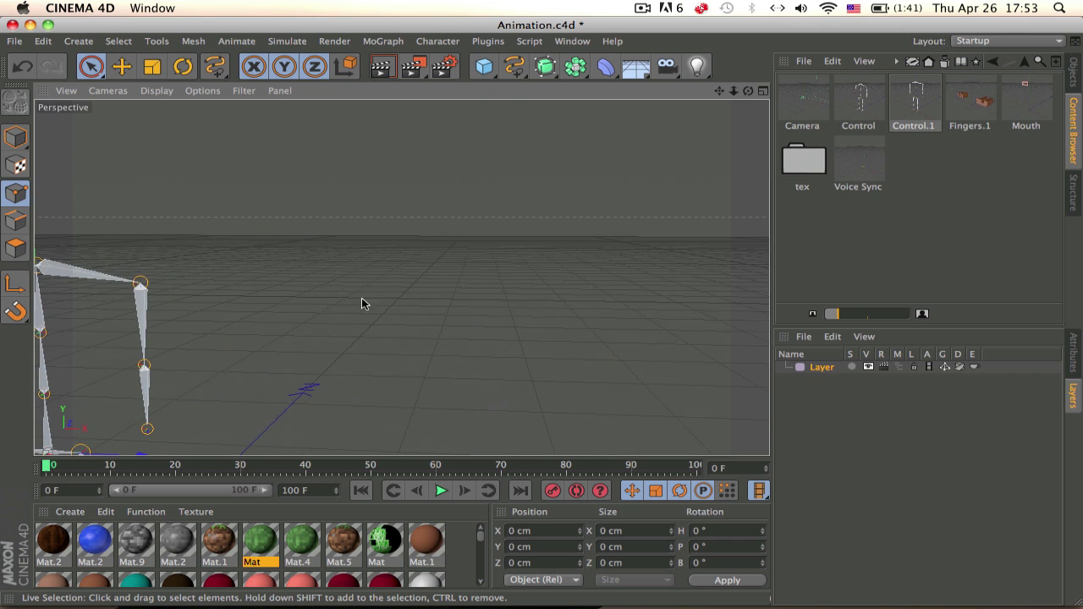
{"action": "middle_click_drag", "start_coordinate": [362, 304], "coordinate": [555, 246], "text": "alt"}
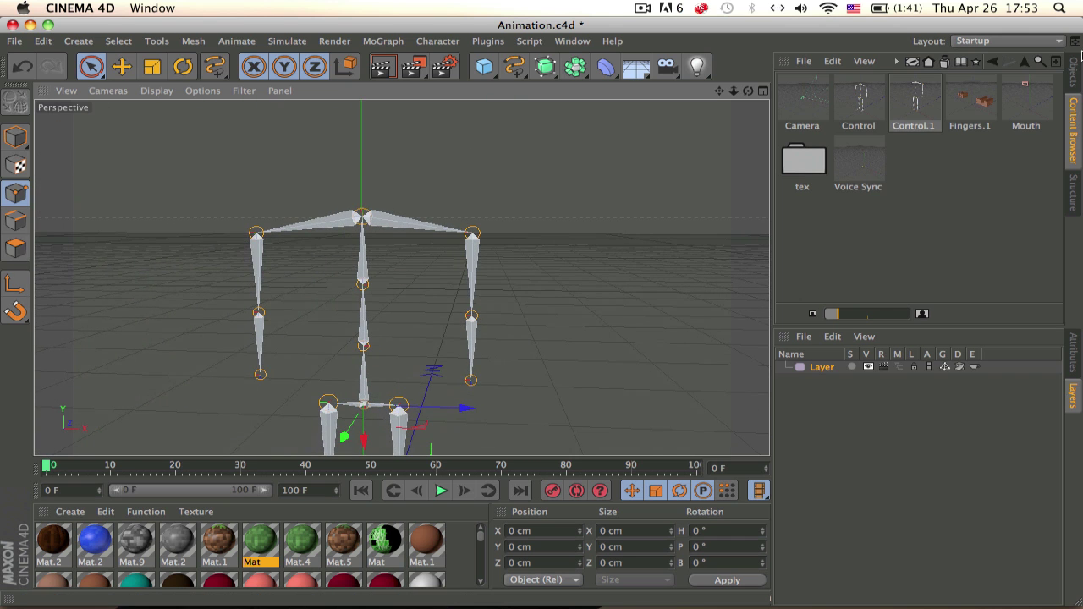
Expand the Control skeleton's hierarchy and, in model mode, examine the coordinates of the Leg Right and Origin joints
{"action": "left_click", "coordinate": [1075, 68]}
{"action": "left_click", "coordinate": [781, 78]}
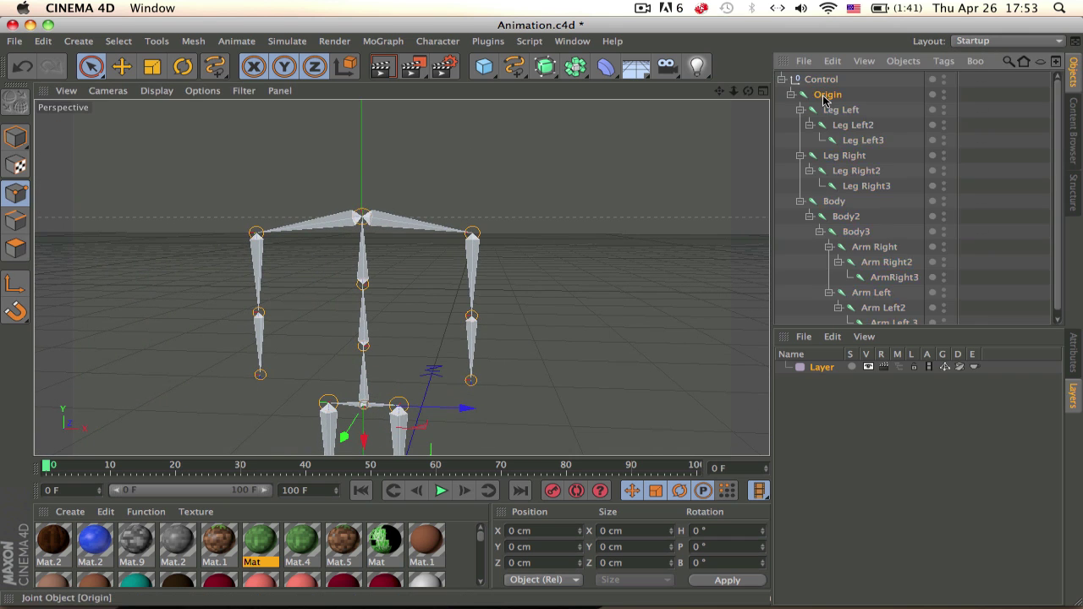
{"action": "left_click", "coordinate": [841, 109]}
{"action": "left_click", "coordinate": [844, 155]}
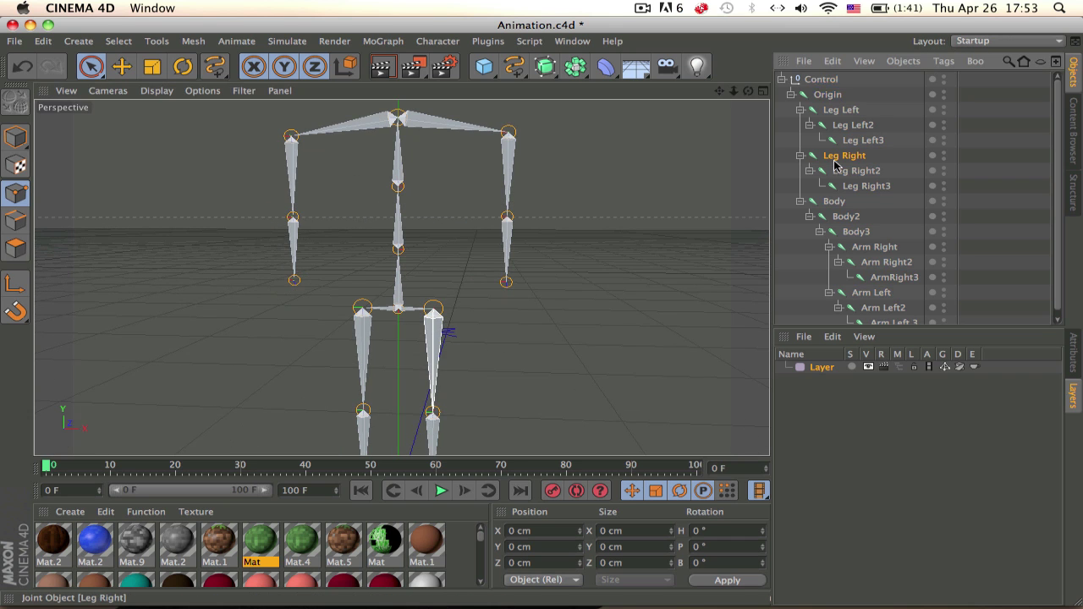
{"action": "middle_click_drag", "start_coordinate": [618, 234], "coordinate": [609, 189], "text": "alt"}
{"action": "middle_click_drag", "start_coordinate": [501, 196], "coordinate": [495, 290], "text": "alt"}
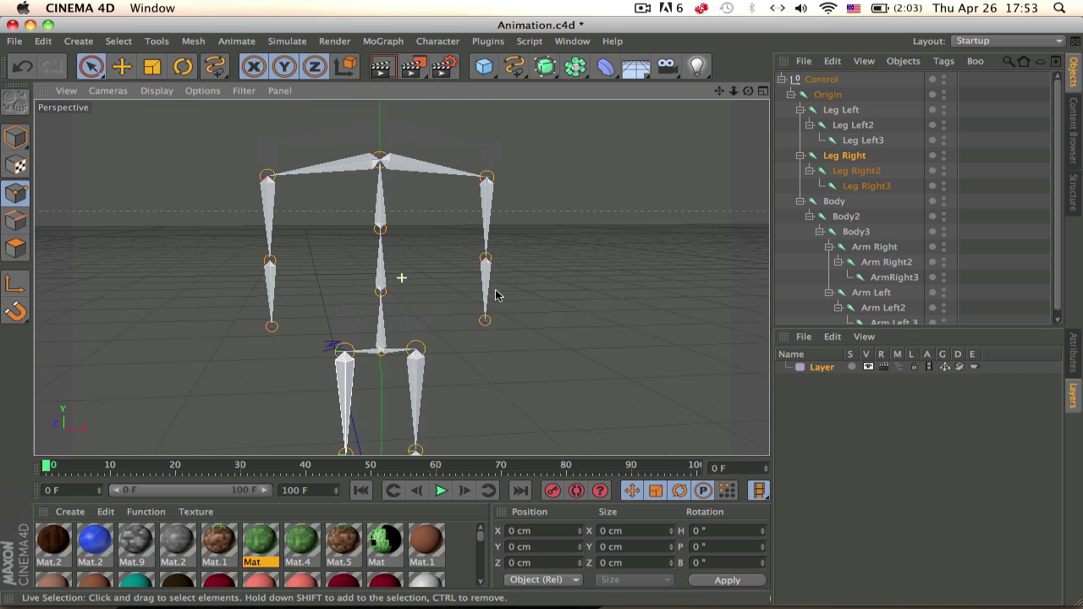
{"action": "left_click", "coordinate": [17, 137]}
{"action": "middle_click_drag", "start_coordinate": [307, 317], "coordinate": [325, 223], "text": "alt"}
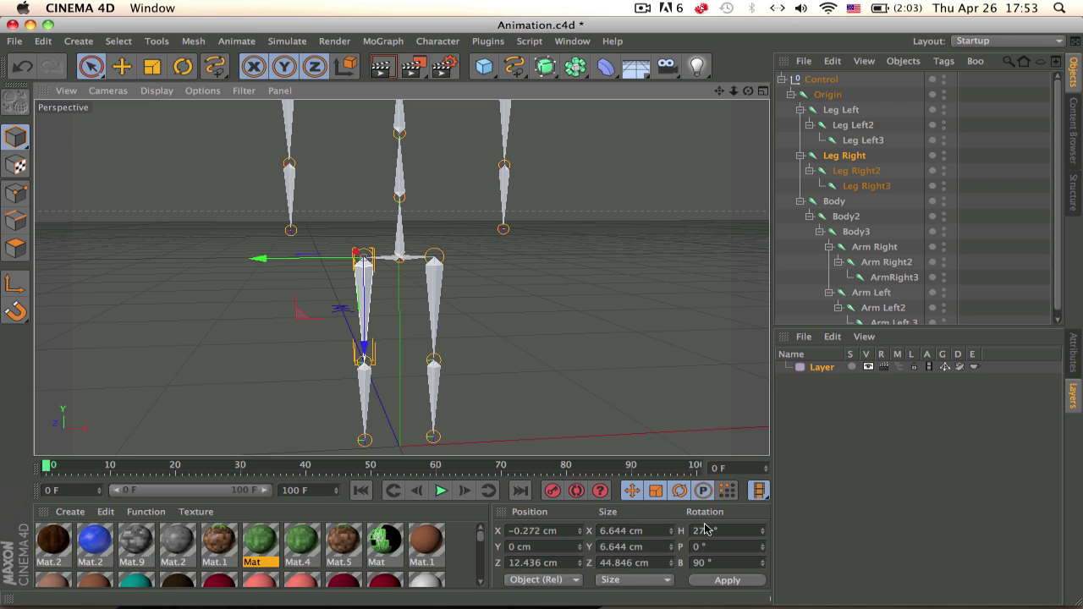
{"action": "middle_click_drag", "start_coordinate": [477, 366], "coordinate": [462, 353], "text": "alt"}
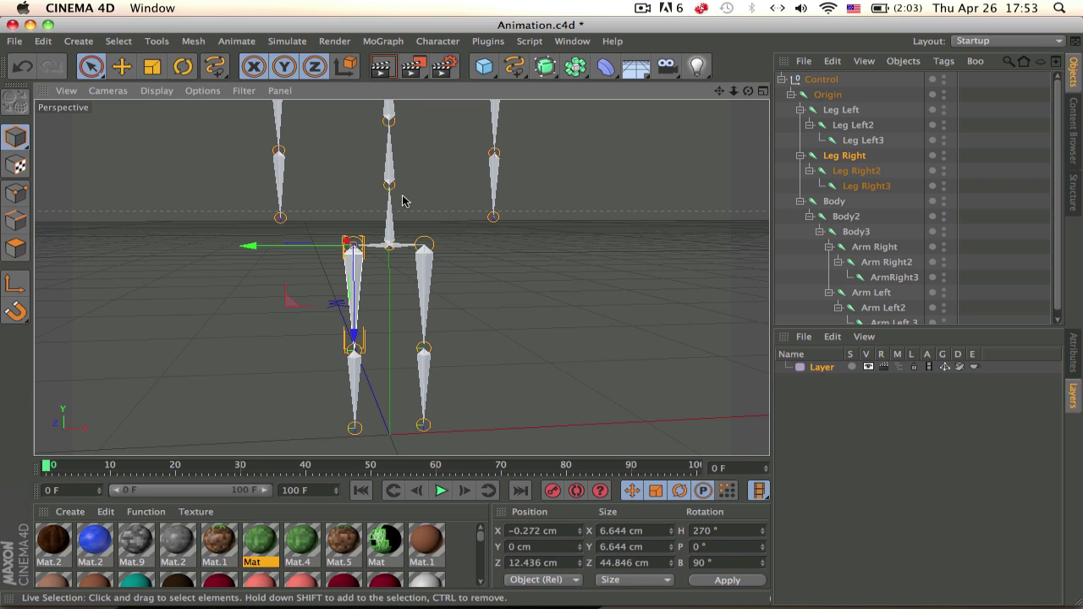
{"action": "left_click", "coordinate": [388, 221]}
{"action": "middle_click_drag", "start_coordinate": [532, 266], "coordinate": [556, 299], "text": "alt"}
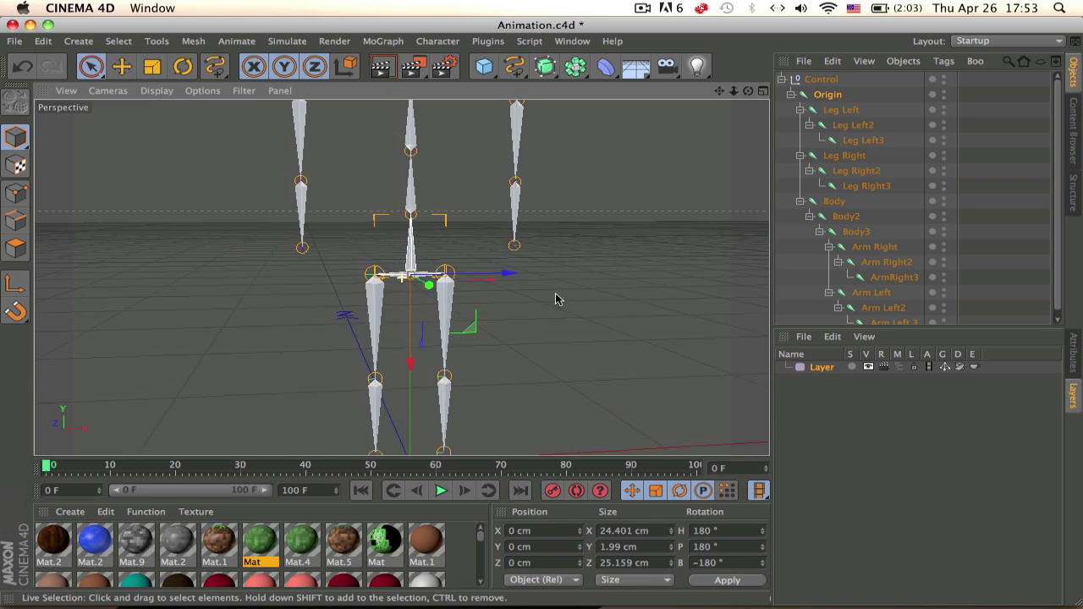
Examine the skeleton's spine, shoulder and arm joints, including the coordinates of Body and Arm Left2
{"action": "left_click_drag", "start_coordinate": [389, 235], "coordinate": [499, 328], "text": "alt"}
{"action": "scroll", "coordinate": [378, 223], "scroll_direction": "up", "scroll_amount": 5}
{"action": "scroll", "coordinate": [500, 328], "scroll_direction": "down", "scroll_amount": 3}
{"action": "middle_click_drag", "start_coordinate": [505, 165], "coordinate": [483, 316], "text": "alt"}
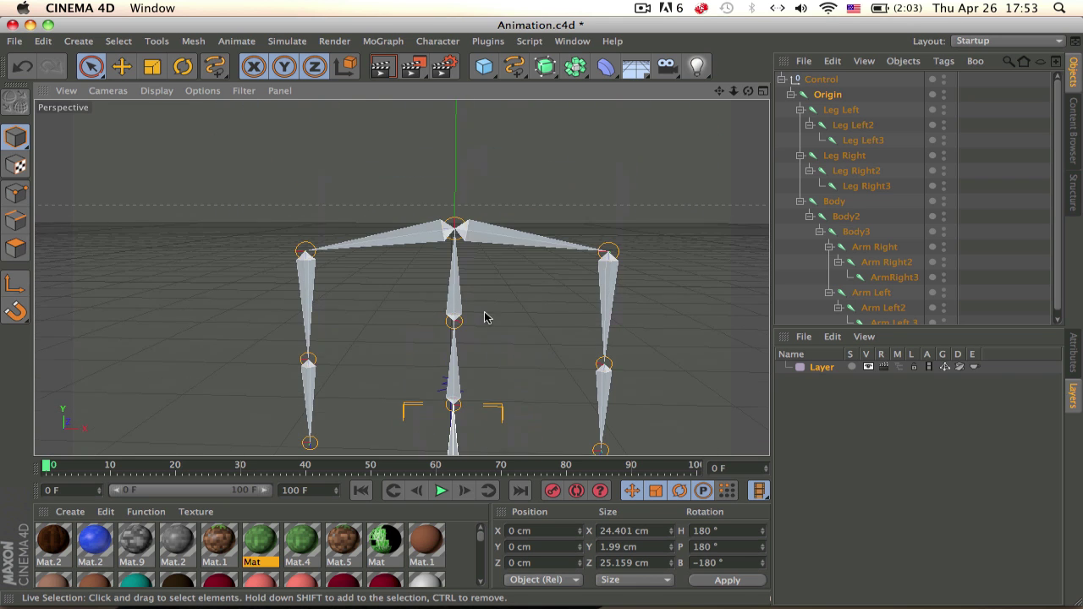
{"action": "left_click", "coordinate": [512, 237]}
{"action": "scroll", "coordinate": [512, 237], "scroll_direction": "down", "scroll_amount": 3}
{"action": "middle_click_drag", "start_coordinate": [528, 281], "coordinate": [495, 214], "text": "alt"}
{"action": "left_click", "coordinate": [408, 173]}
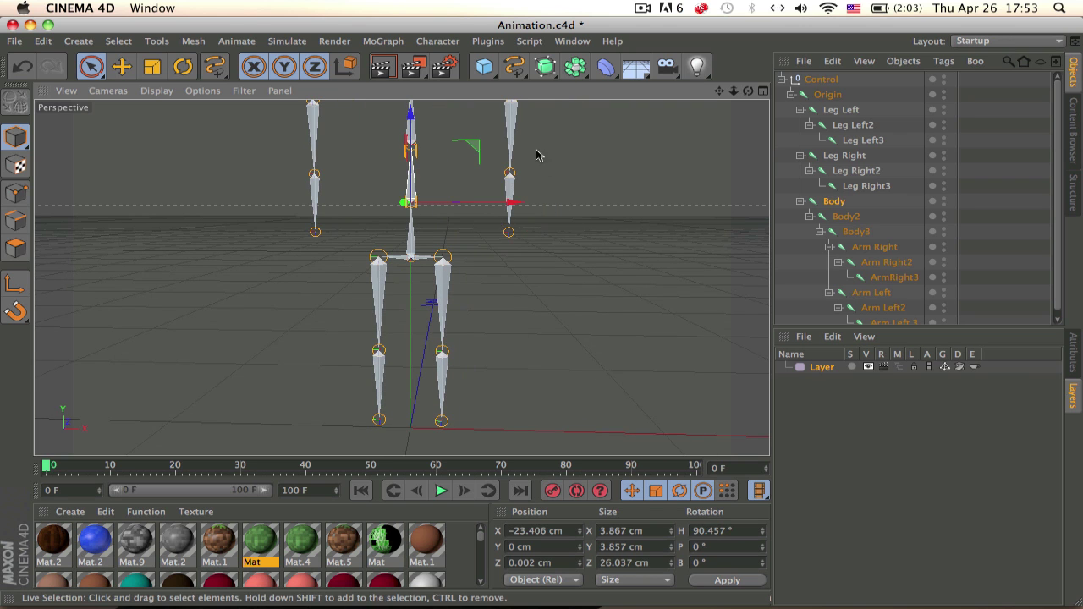
{"action": "left_click", "coordinate": [516, 126]}
{"action": "left_click", "coordinate": [640, 253]}
{"action": "left_click_drag", "start_coordinate": [583, 220], "coordinate": [516, 259], "text": "alt"}
{"action": "scroll", "coordinate": [523, 244], "scroll_direction": "down", "scroll_amount": 3}
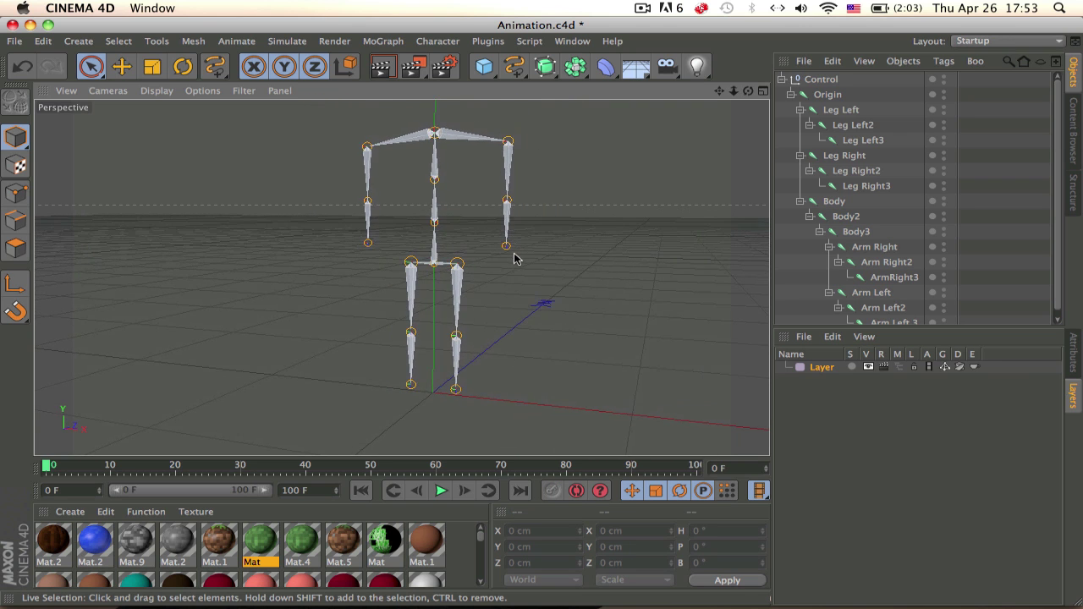
{"action": "left_click", "coordinate": [508, 218]}
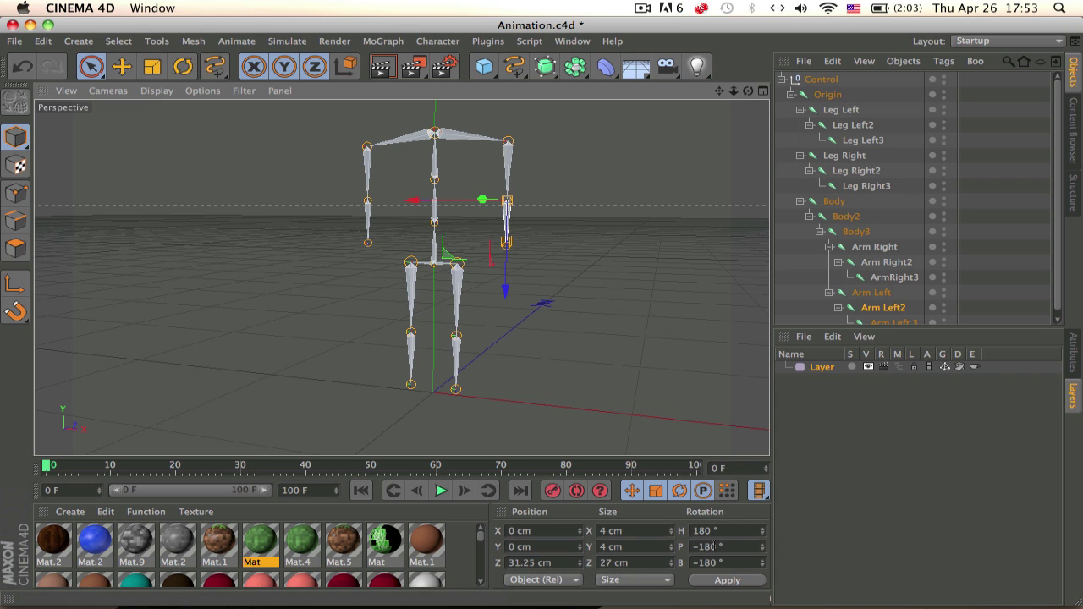
Collapse the Control hierarchy, group it under a new null and name the null Steve
{"action": "left_click", "coordinate": [1073, 369]}
{"action": "left_click", "coordinate": [782, 79]}
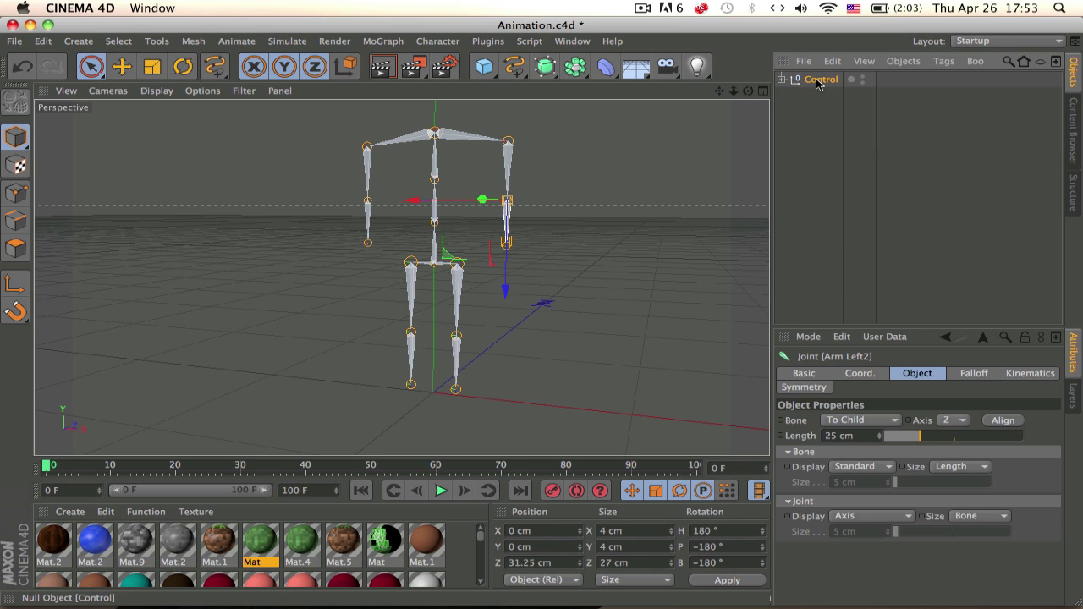
{"action": "left_click", "coordinate": [817, 82]}
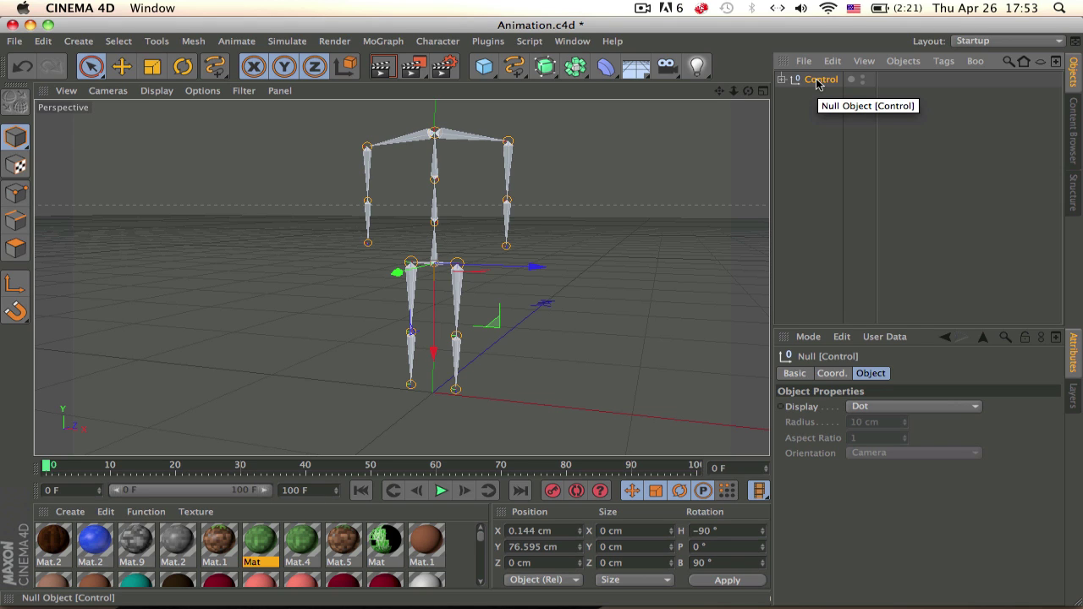
{"action": "key", "text": "alt+g"}
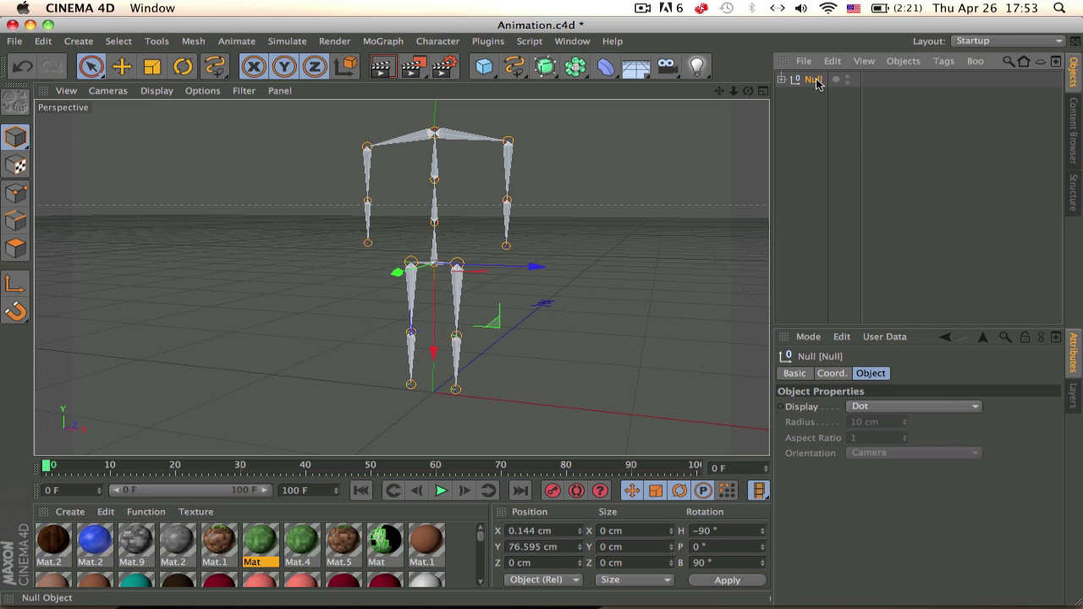
{"action": "double_click", "coordinate": [812, 78]}
{"action": "type", "text": "Scve"}
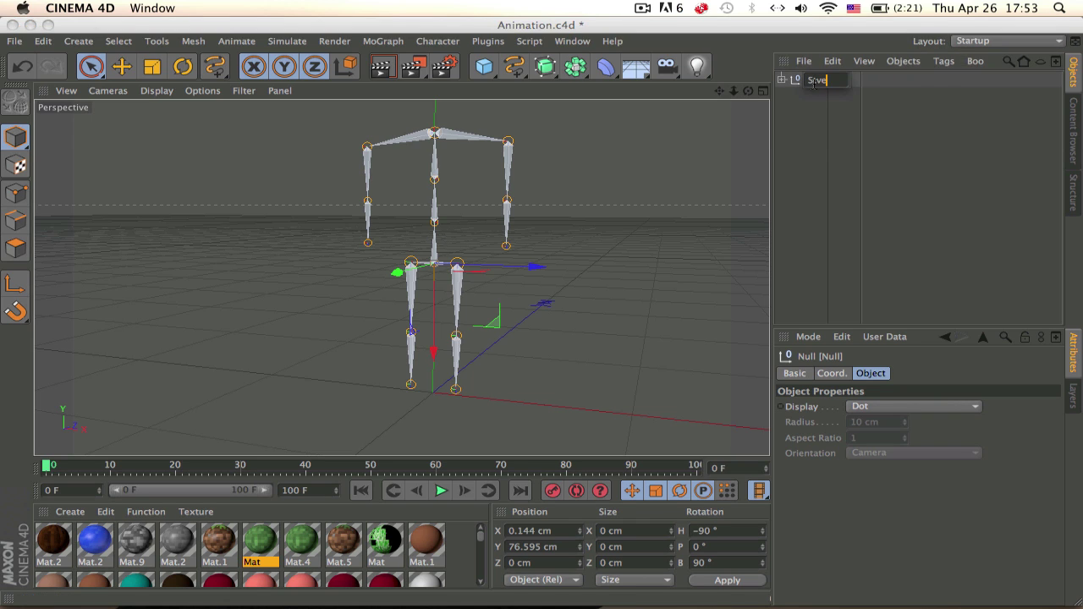
{"action": "type", "text": "v"}
{"action": "key", "text": "Return"}
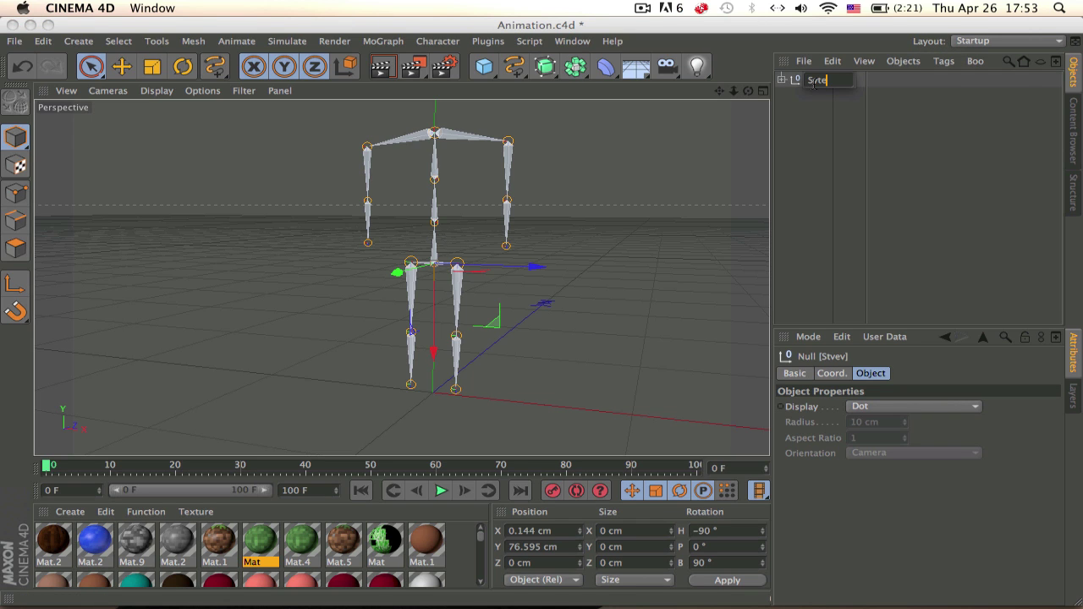
{"action": "key", "text": "Return"}
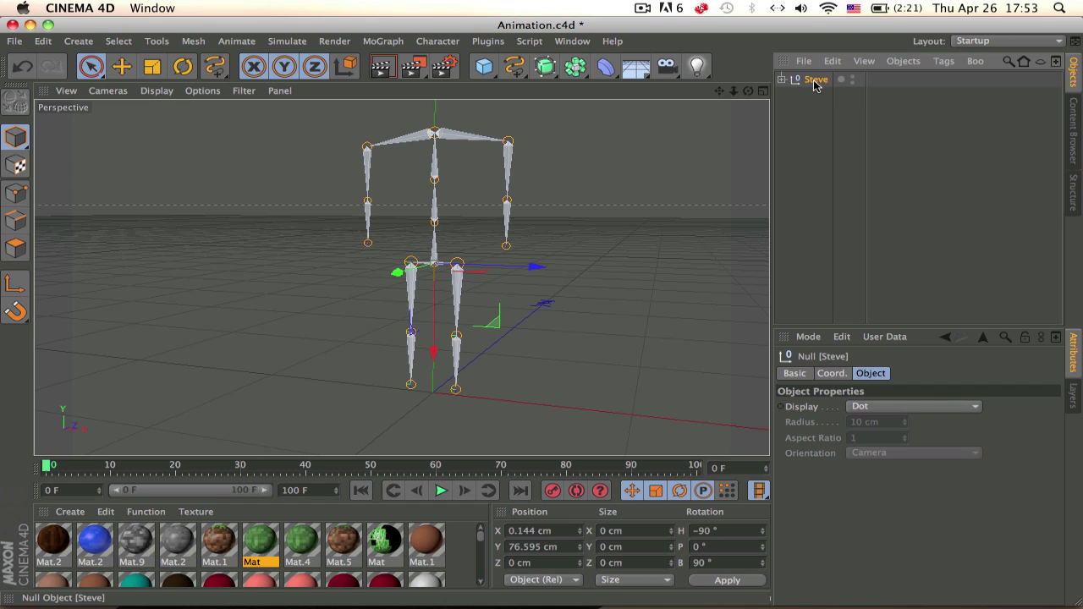
Check the nesting of the Control skeleton inside the Steve null, leaving the hierarchy collapsed
{"action": "left_click", "coordinate": [824, 94]}
{"action": "left_click", "coordinate": [781, 80]}
{"action": "left_click", "coordinate": [821, 81]}
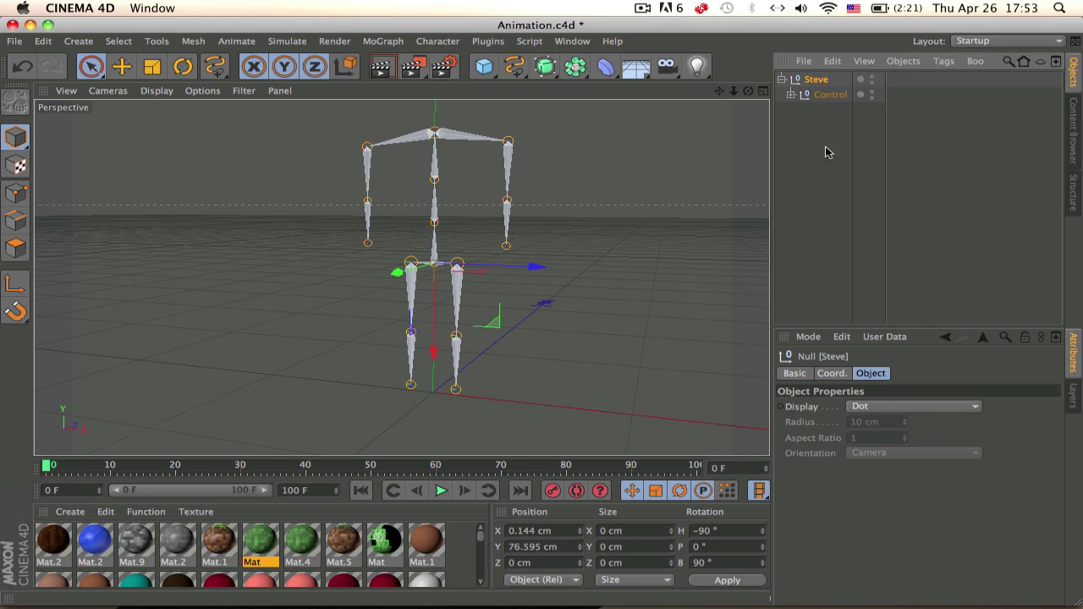
{"action": "left_click", "coordinate": [782, 80]}
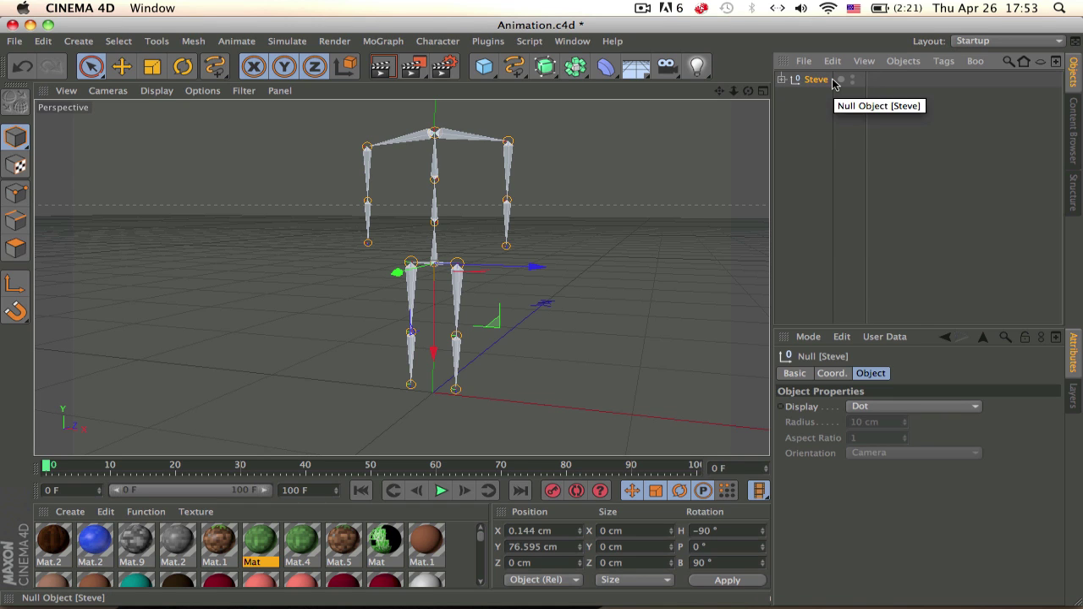
Add a user data entry named Left Leg P to the Steve null
{"action": "left_click", "coordinate": [888, 338]}
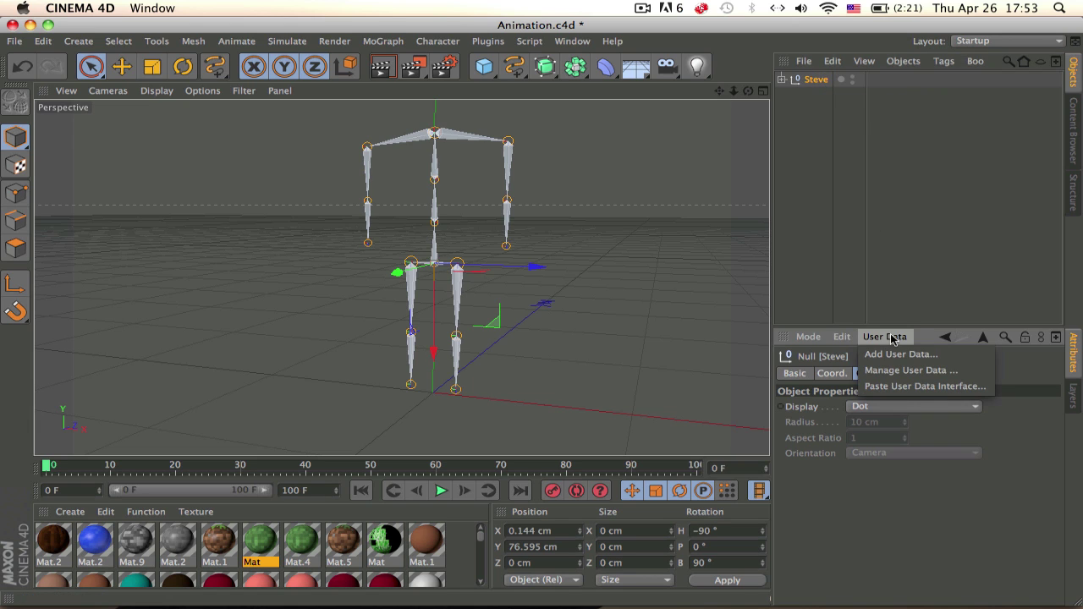
{"action": "left_click", "coordinate": [812, 100]}
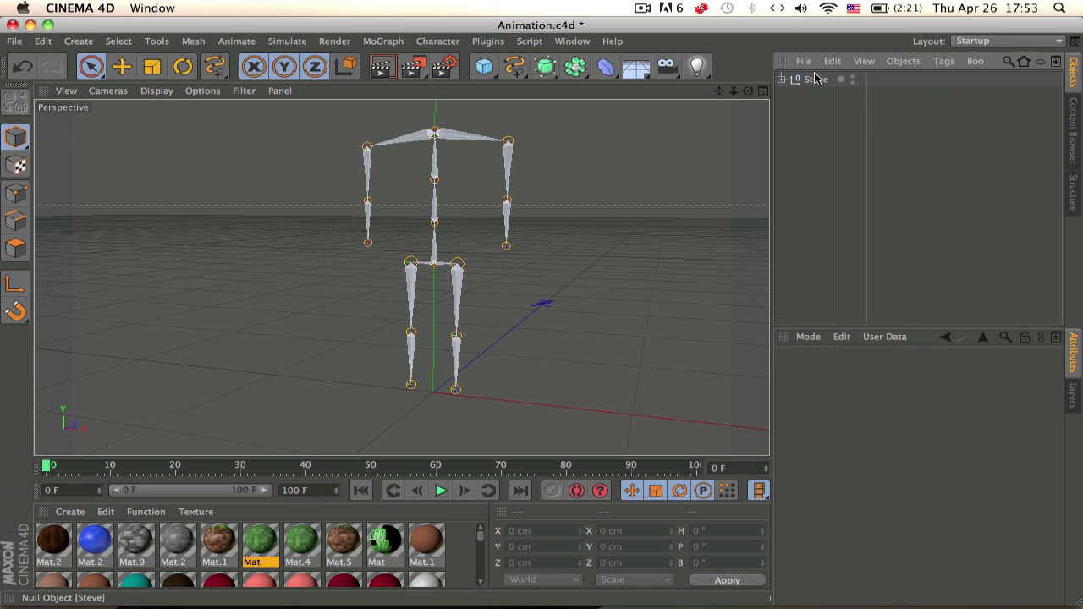
{"action": "left_click", "coordinate": [816, 78]}
{"action": "left_click", "coordinate": [884, 336]}
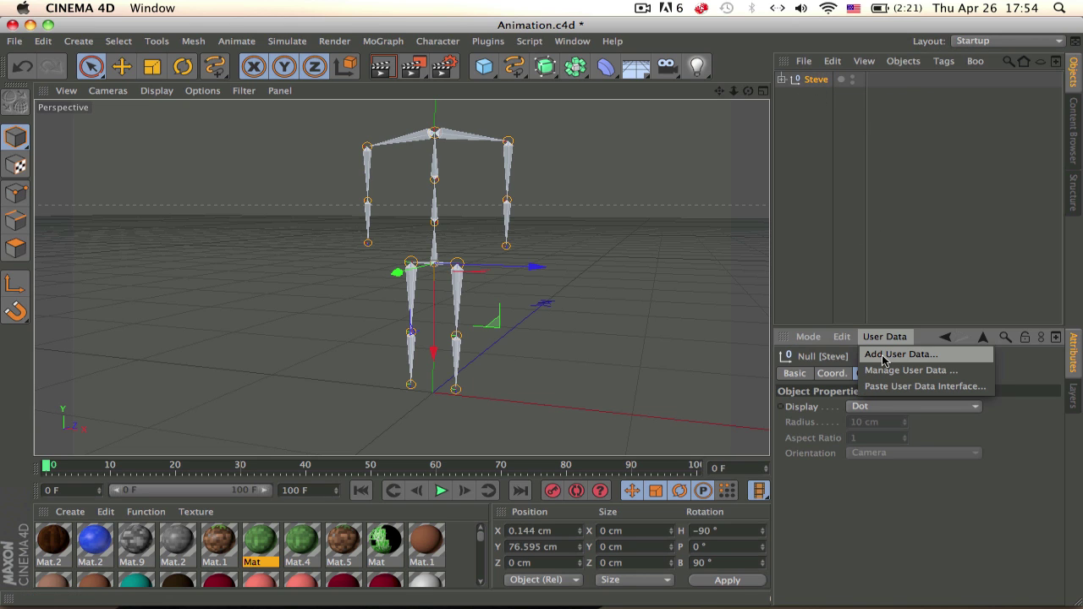
{"action": "left_click", "coordinate": [897, 354]}
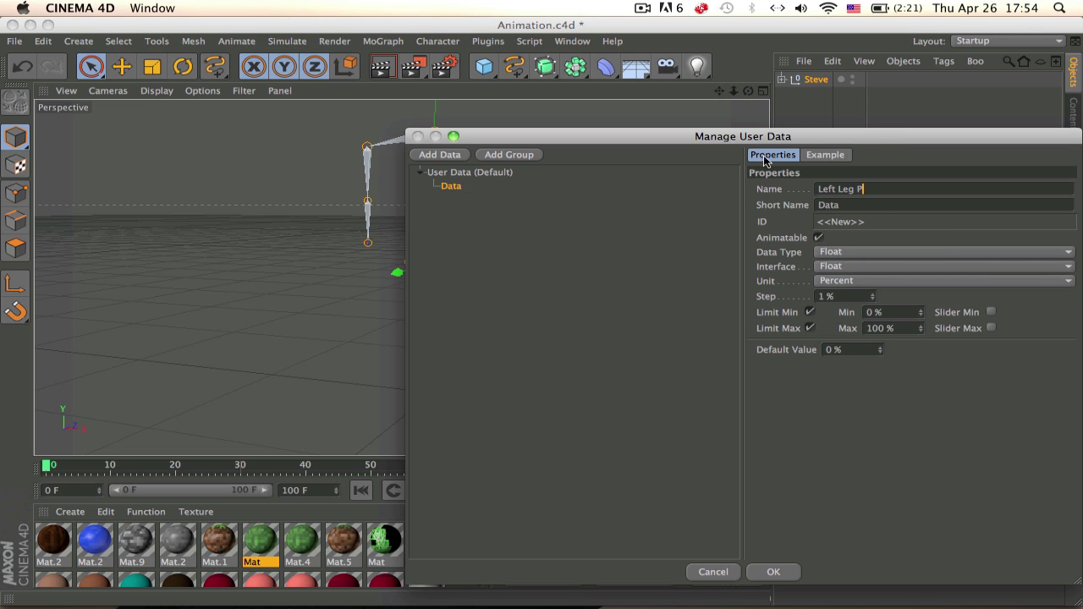
Configure Left Leg P as a float slider in degrees, limited from -360° to 360°
{"action": "left_click_drag", "start_coordinate": [820, 129], "coordinate": [604, 97]}
{"action": "left_click", "coordinate": [675, 219]}
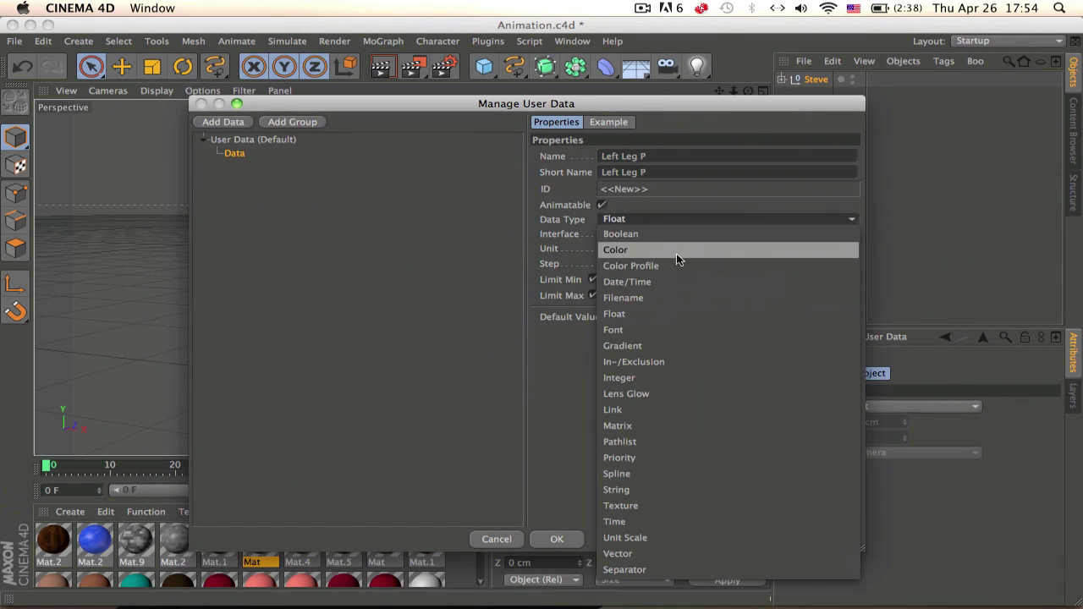
{"action": "left_click", "coordinate": [658, 204]}
{"action": "left_click", "coordinate": [681, 234]}
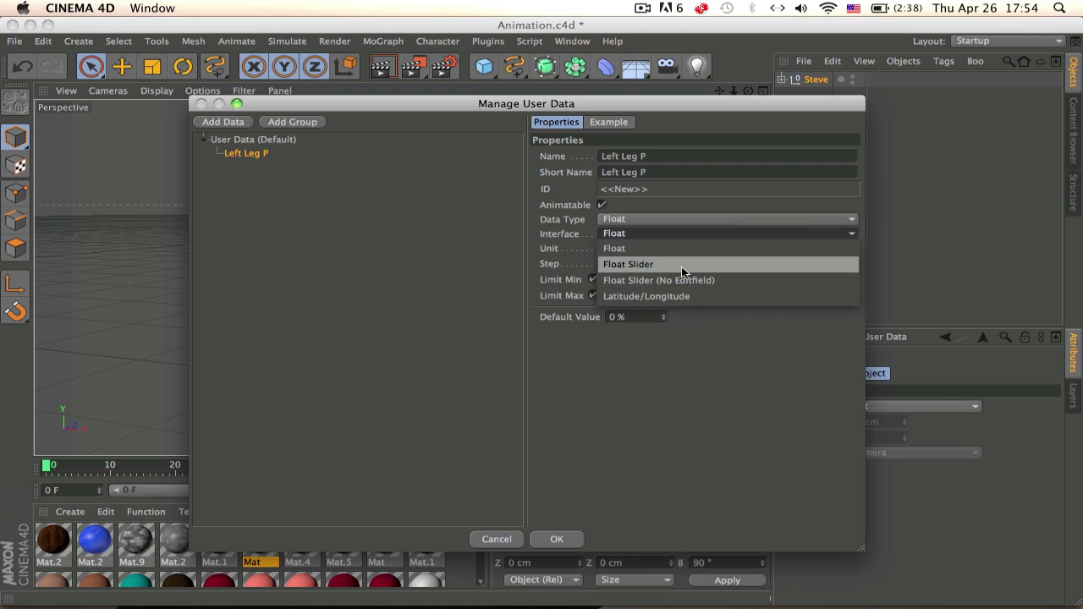
{"action": "left_click", "coordinate": [681, 265]}
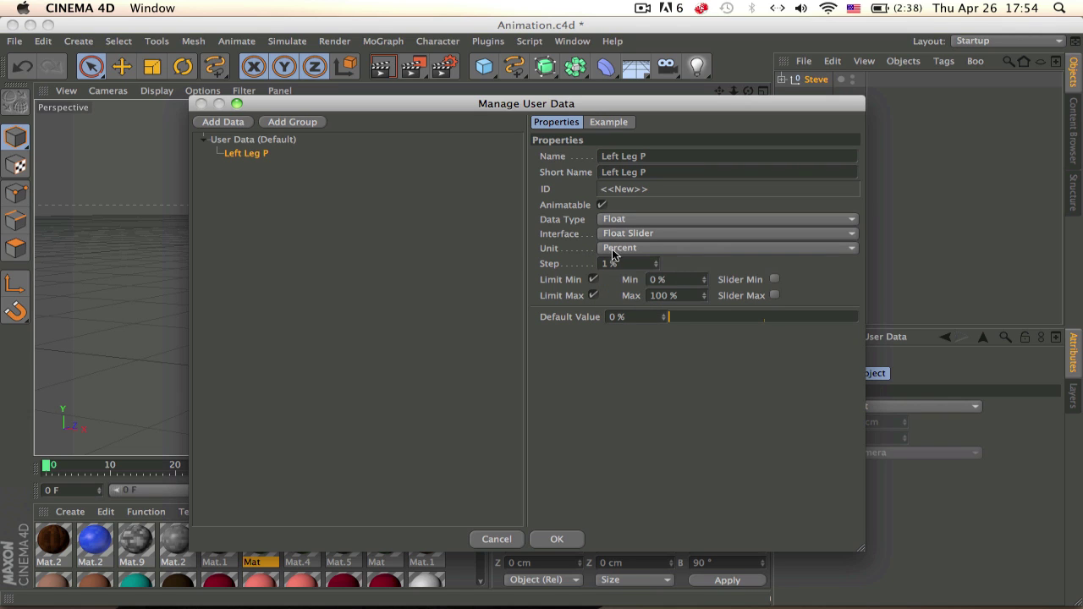
{"action": "left_click", "coordinate": [617, 248]}
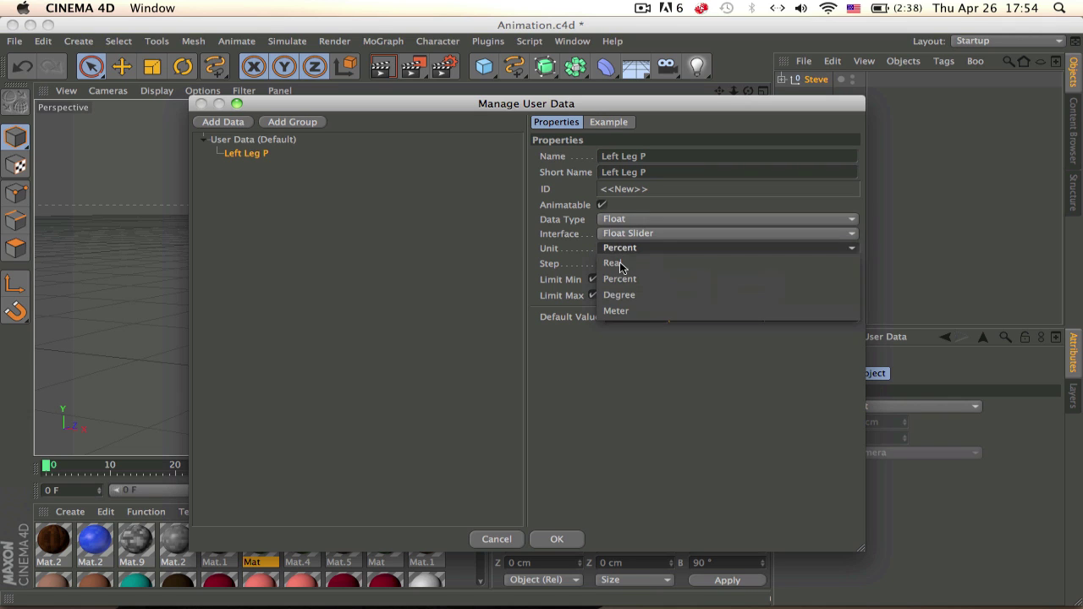
{"action": "left_click", "coordinate": [630, 293]}
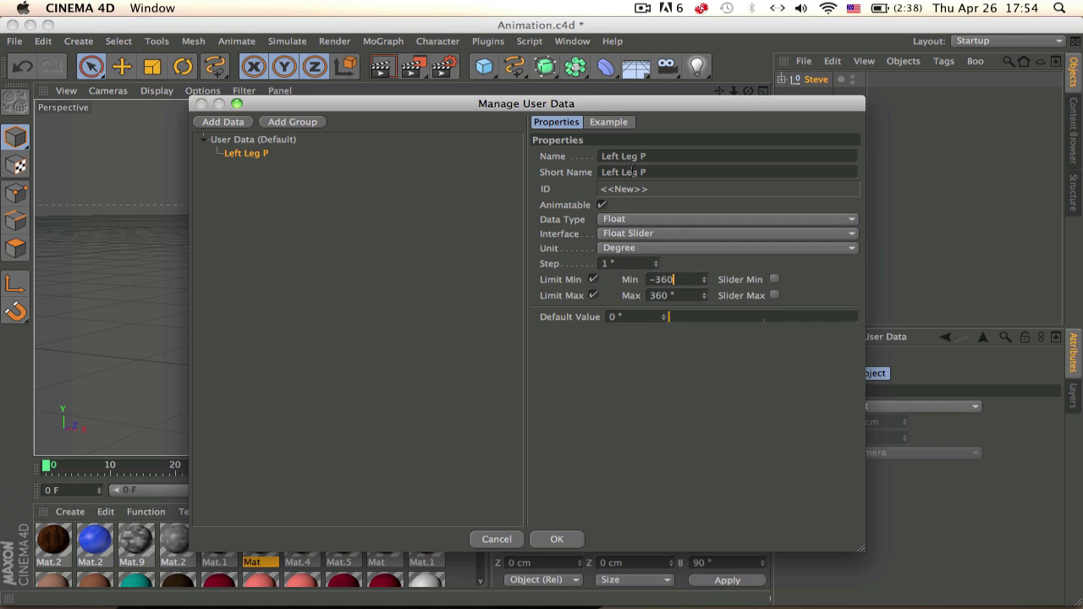
Duplicate the Left Leg P user data entry and rename the copy Left Leg 2 P
{"action": "right_click", "coordinate": [253, 155]}
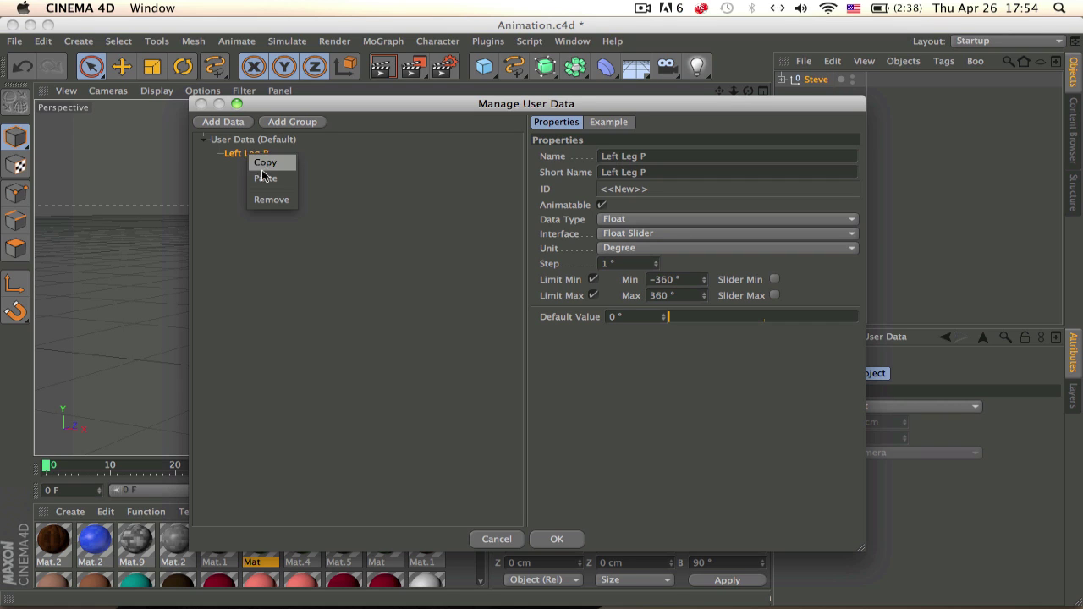
{"action": "left_click", "coordinate": [263, 162]}
{"action": "right_click", "coordinate": [254, 155]}
{"action": "left_click", "coordinate": [265, 178]}
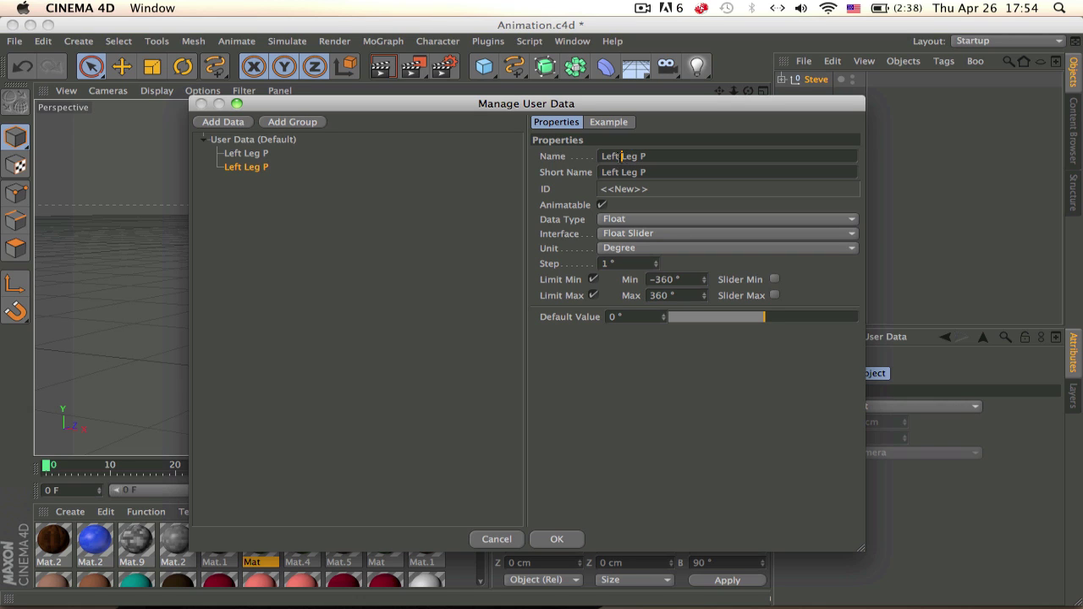
{"action": "key", "text": "BackSpace"}
{"action": "key", "text": "BackSpace"}
{"action": "key", "text": "BackSpace"}
{"action": "key", "text": "BackSpace"}
{"action": "key", "text": "Delete"}
{"action": "type", "text": "Left Leg 2"}
Add another copy of the Left Leg P entry below Left Leg 2 P and rename it Right Leg P
{"action": "left_click", "coordinate": [223, 122]}
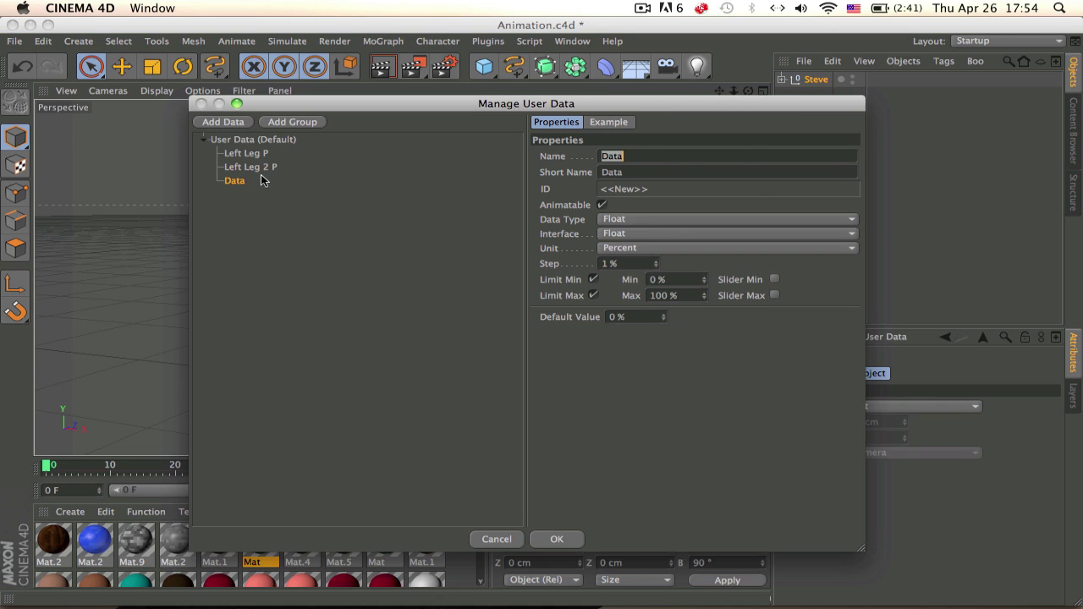
{"action": "right_click", "coordinate": [234, 181]}
{"action": "left_click", "coordinate": [249, 207]}
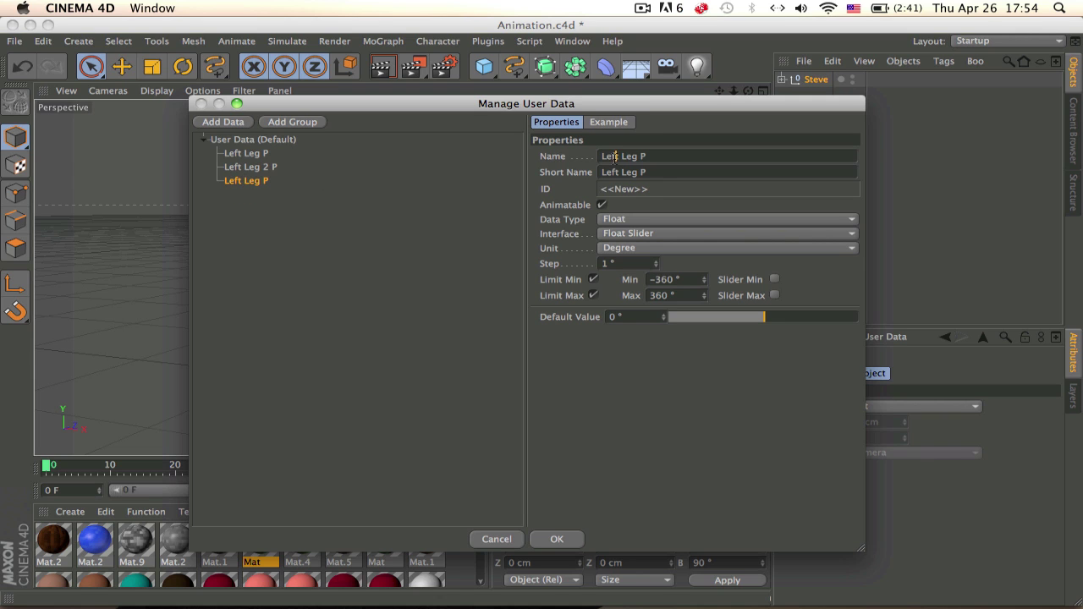
{"action": "type", "text": "Right"}
Paste the copied leg slider entry again below Right Leg P and rename it Right Leg 2 P
{"action": "right_click", "coordinate": [256, 181]}
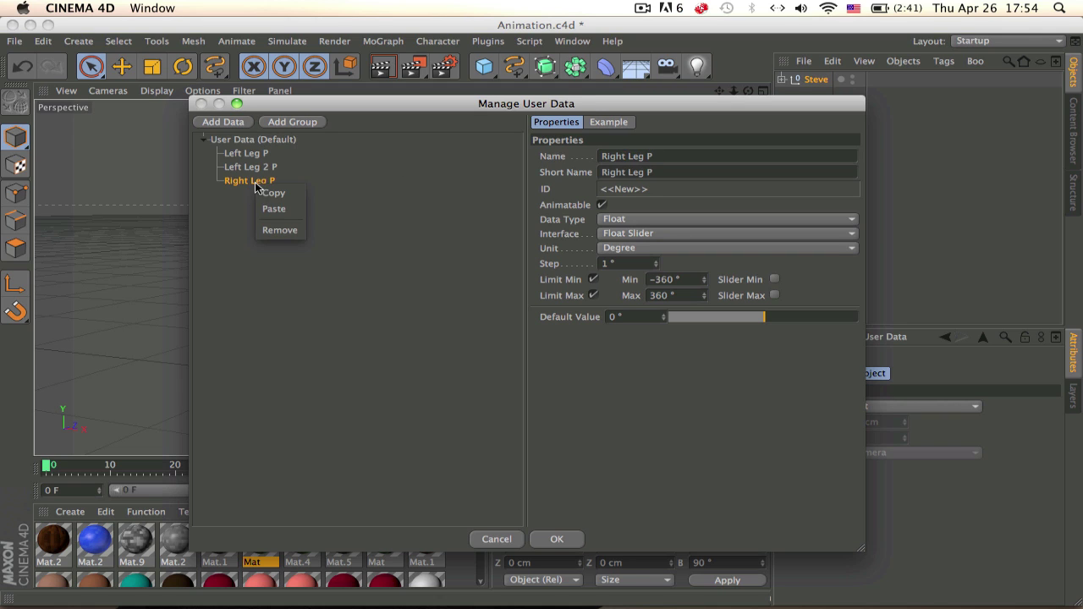
{"action": "left_click", "coordinate": [278, 212]}
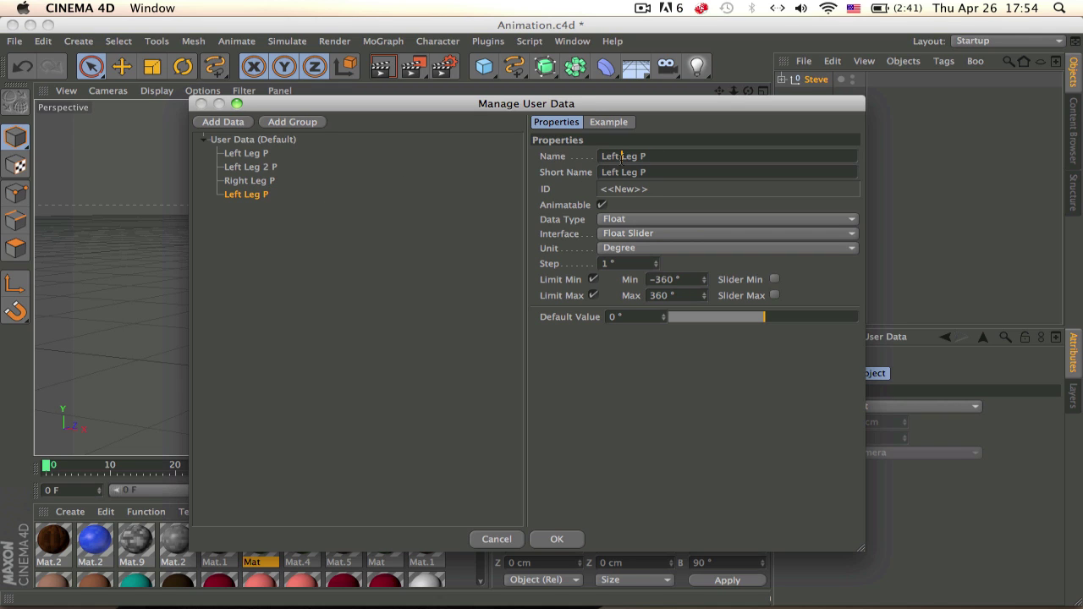
{"action": "key", "text": "BackSpace"}
{"action": "key", "text": "BackSpace"}
{"action": "key", "text": "BackSpace"}
{"action": "key", "text": "BackSpace"}
{"action": "type", "text": "Right"}
{"action": "key", "text": "BackSpace"}
Add a user data entry named Origin with a Float Slider interface and Meter units
{"action": "left_click", "coordinate": [227, 123]}
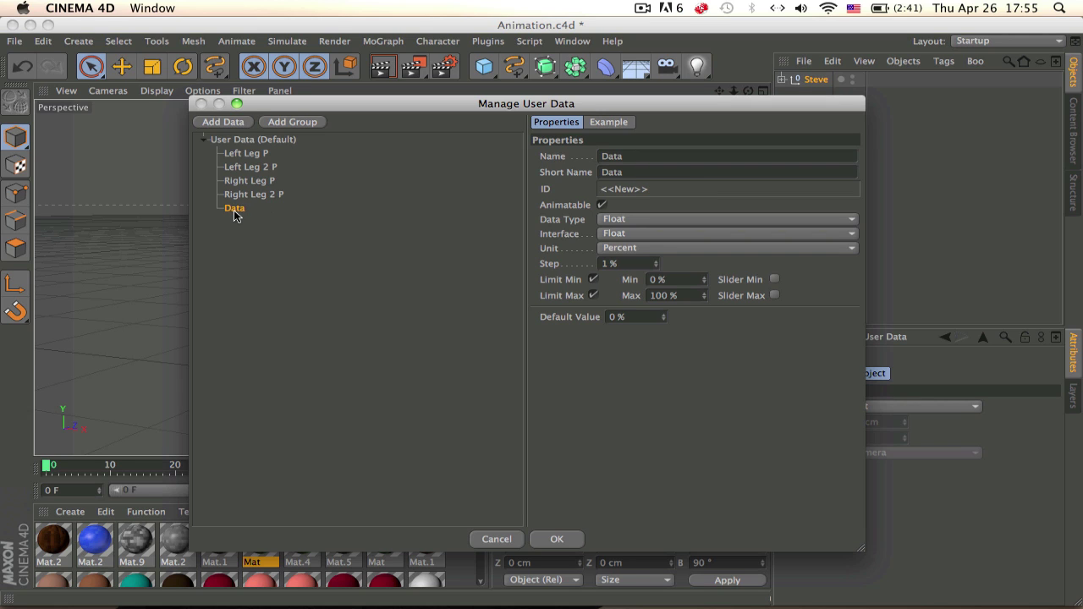
{"action": "key", "text": "Delete"}
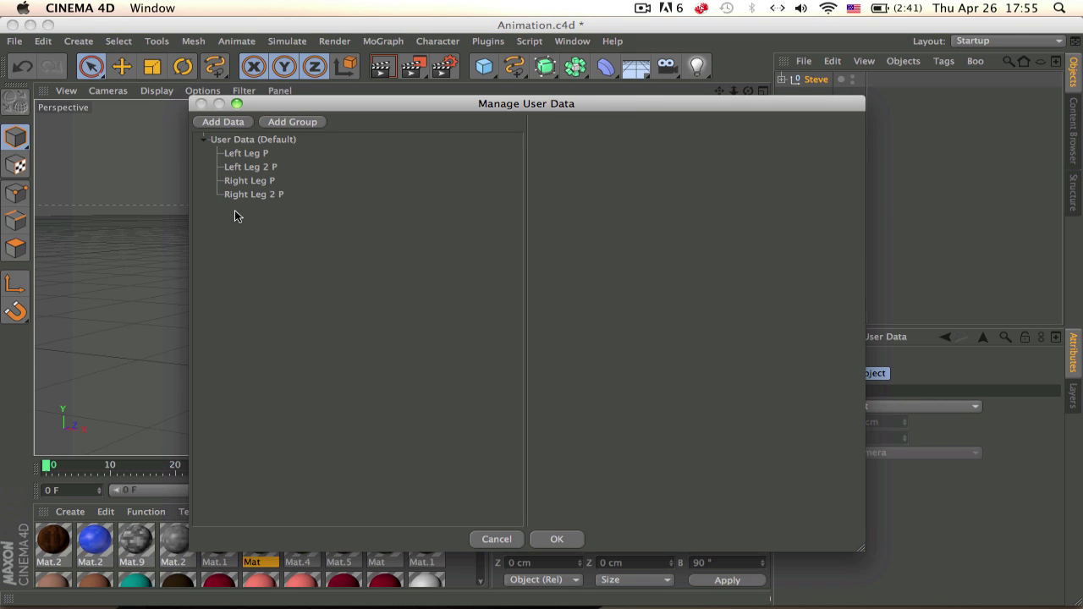
{"action": "left_click", "coordinate": [237, 123]}
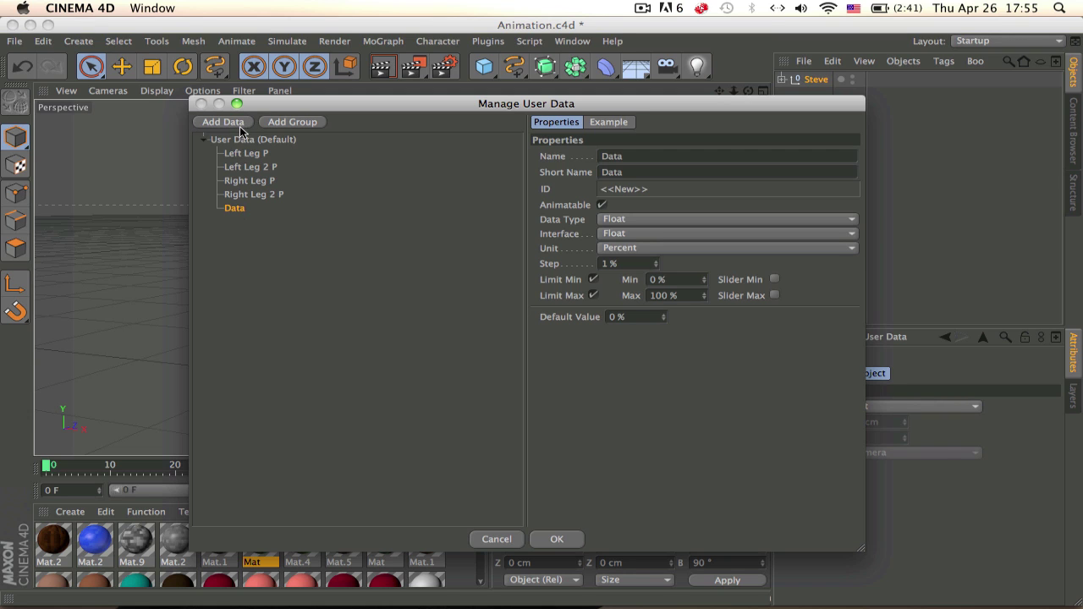
{"action": "double_click", "coordinate": [713, 162]}
{"action": "type", "text": "B"}
{"action": "left_click", "coordinate": [670, 233]}
{"action": "left_click", "coordinate": [669, 258]}
{"action": "left_click", "coordinate": [647, 248]}
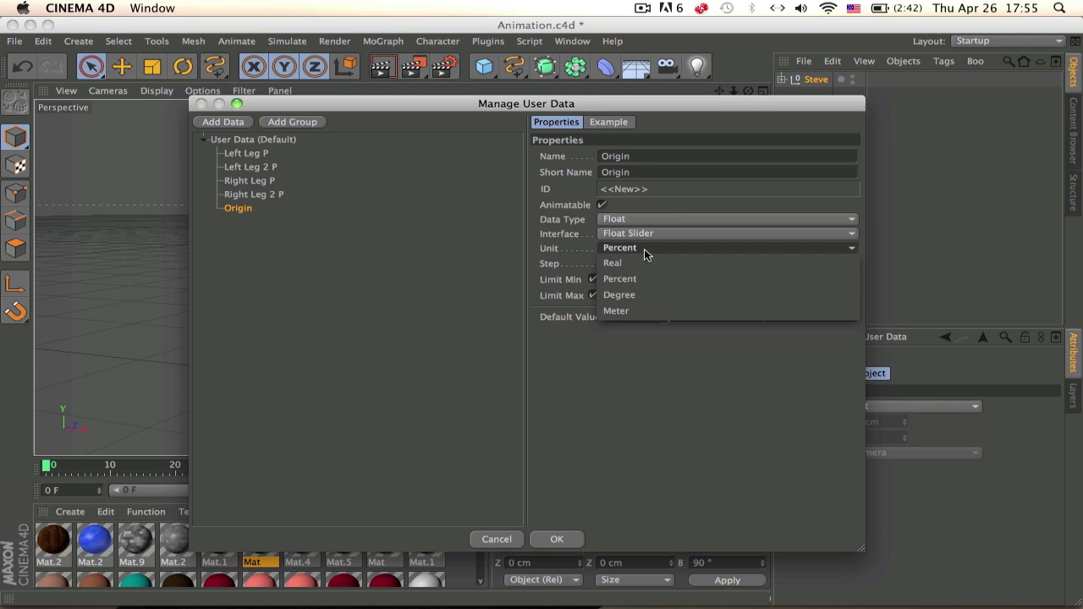
{"action": "left_click", "coordinate": [630, 311]}
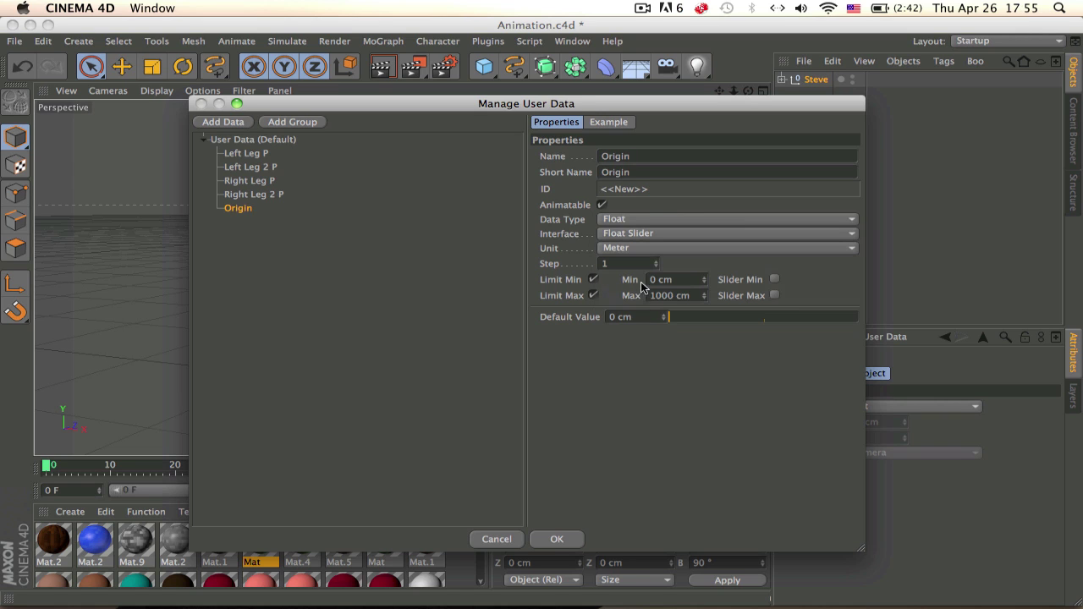
Set the Origin slider's maximum to 100 cm, make its minimum negative to match, and accept the user data entries
{"action": "left_click", "coordinate": [687, 295]}
{"action": "type", "text": "100"}
{"action": "left_click", "coordinate": [674, 282]}
{"action": "type", "text": "-"}
{"action": "key", "text": "Return"}
Examine the skeleton from several angles, inspecting the Body2 and Body joints, and leave everything deselected
{"action": "left_click_drag", "start_coordinate": [510, 288], "coordinate": [452, 292], "text": "alt"}
{"action": "middle_click_drag", "start_coordinate": [452, 292], "coordinate": [444, 356], "text": "alt"}
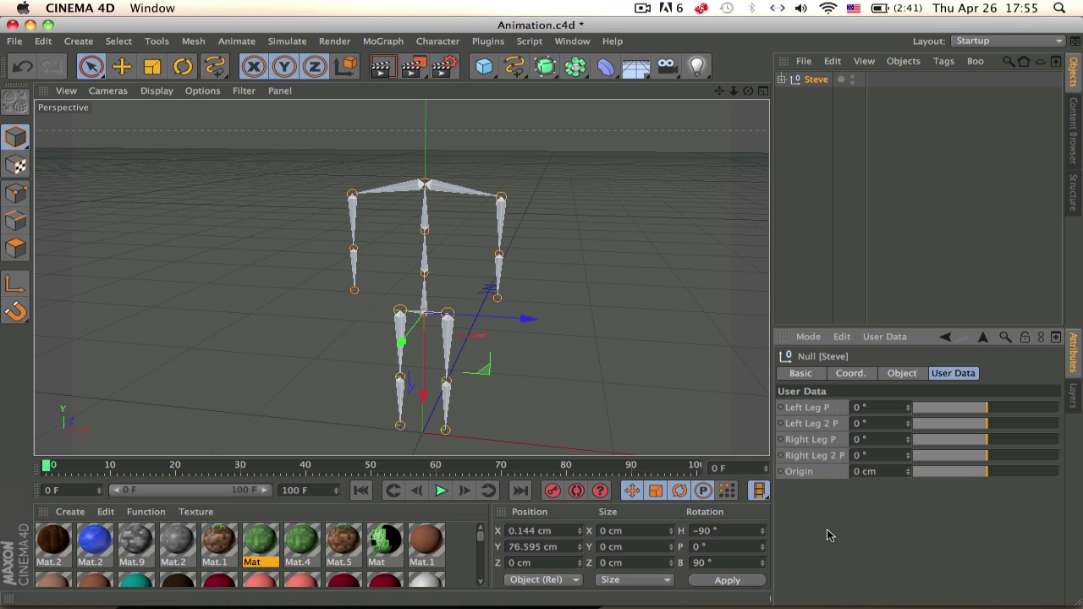
{"action": "left_click", "coordinate": [426, 225]}
{"action": "scroll", "coordinate": [423, 219], "scroll_direction": "up", "scroll_amount": 3}
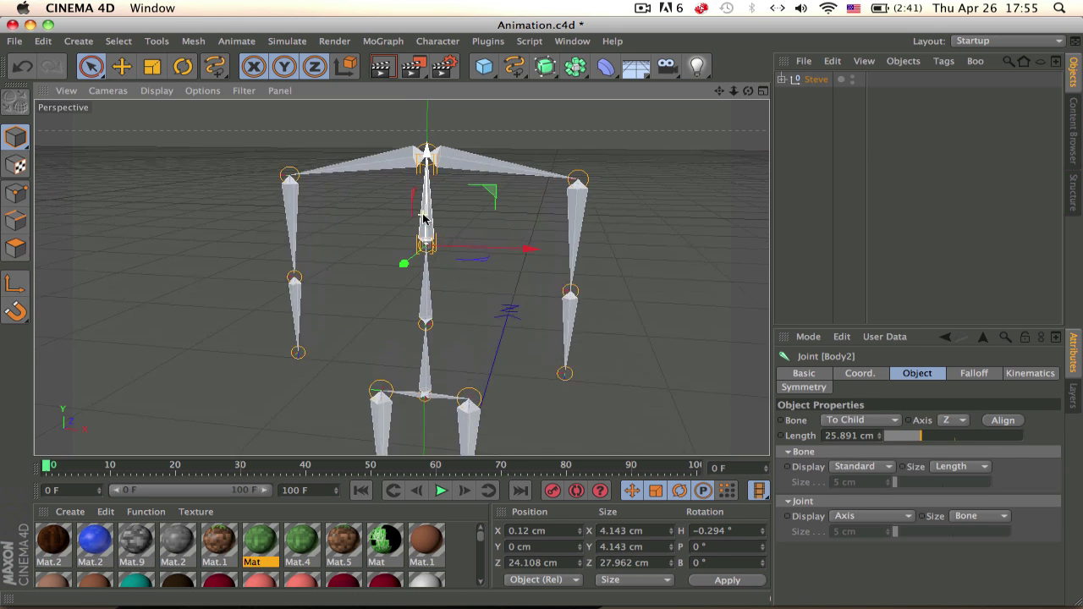
{"action": "scroll", "coordinate": [424, 280], "scroll_direction": "up", "scroll_amount": 2}
{"action": "left_click", "coordinate": [425, 332]}
{"action": "scroll", "coordinate": [426, 334], "scroll_direction": "down", "scroll_amount": 4}
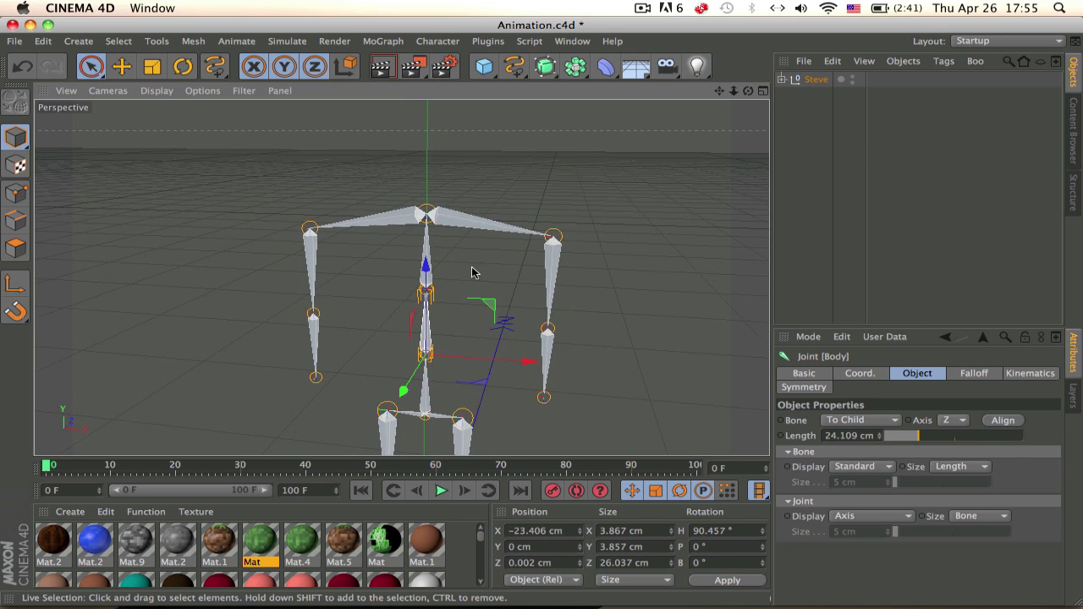
{"action": "middle_click_drag", "start_coordinate": [472, 272], "coordinate": [464, 239], "text": "alt"}
{"action": "left_click_drag", "start_coordinate": [463, 238], "coordinate": [330, 208], "text": "alt"}
{"action": "scroll", "coordinate": [370, 273], "scroll_direction": "down", "scroll_amount": 4}
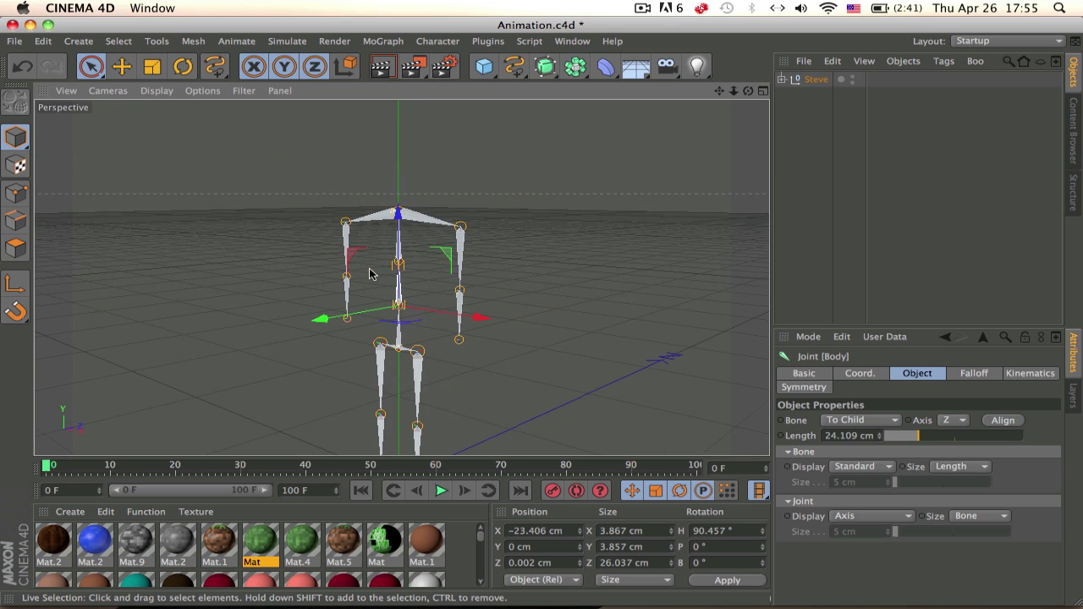
{"action": "left_click", "coordinate": [424, 249]}
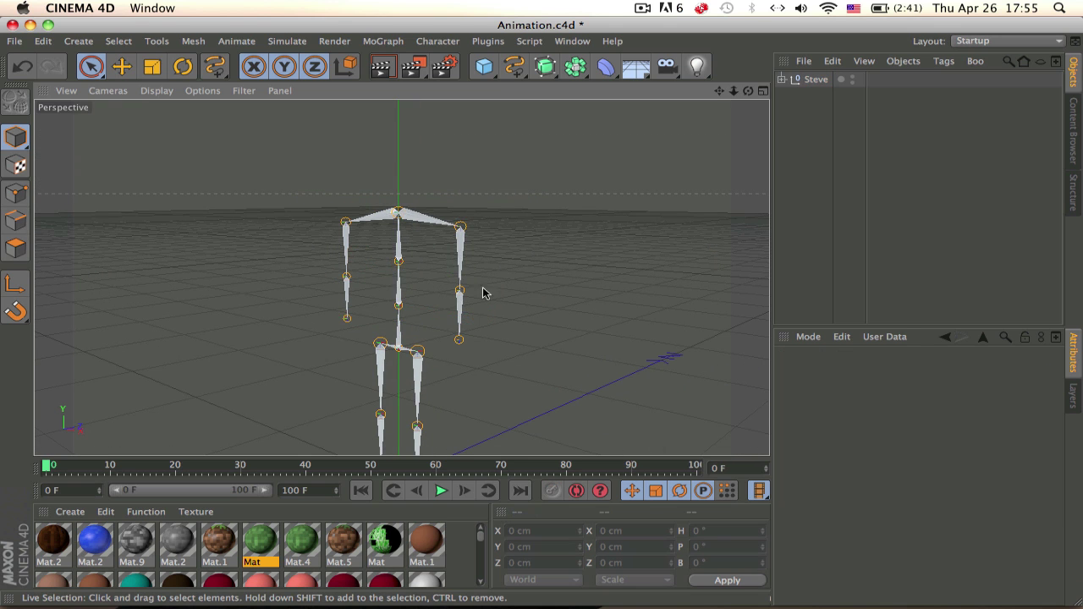
{"action": "left_click_drag", "start_coordinate": [420, 269], "coordinate": [350, 210], "text": "alt"}
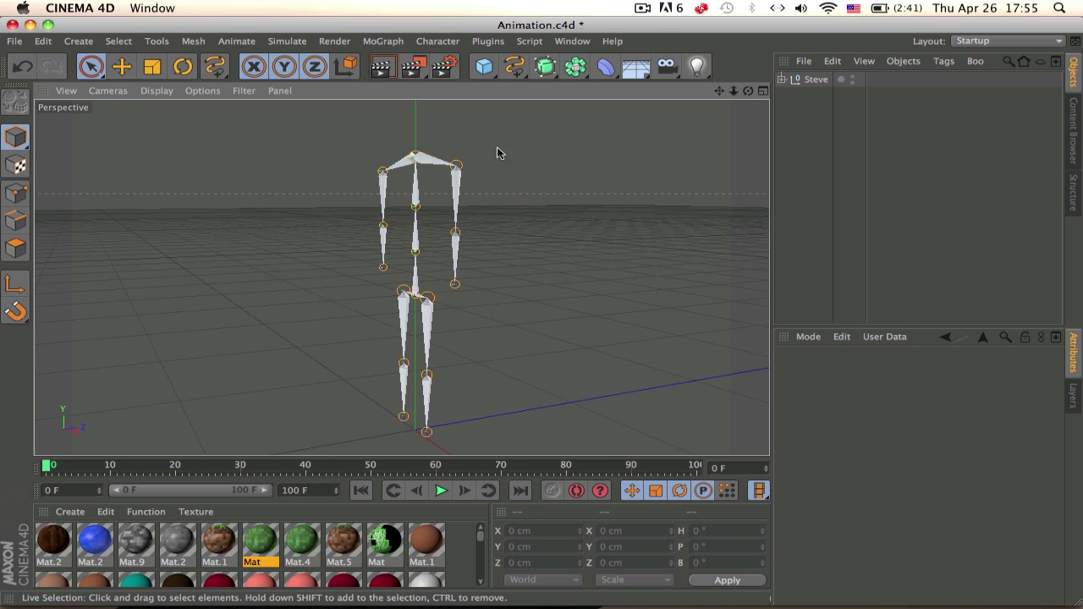
Add an XPresso tag to the Steve null and place Steve as a node in its XGroup
{"action": "right_click", "coordinate": [818, 79]}
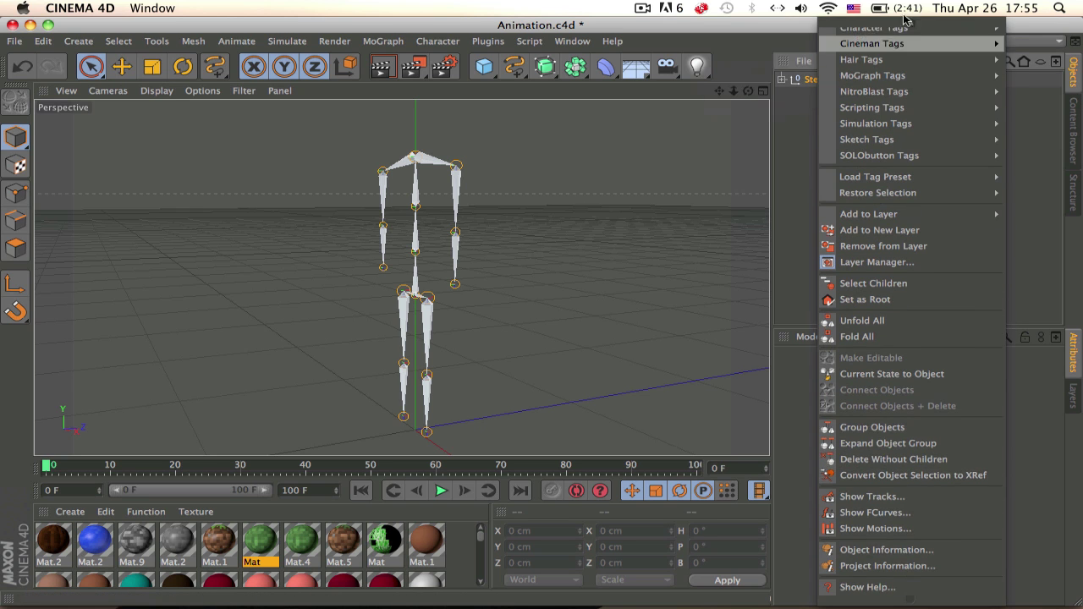
{"action": "mouse_move", "coordinate": [899, 40]}
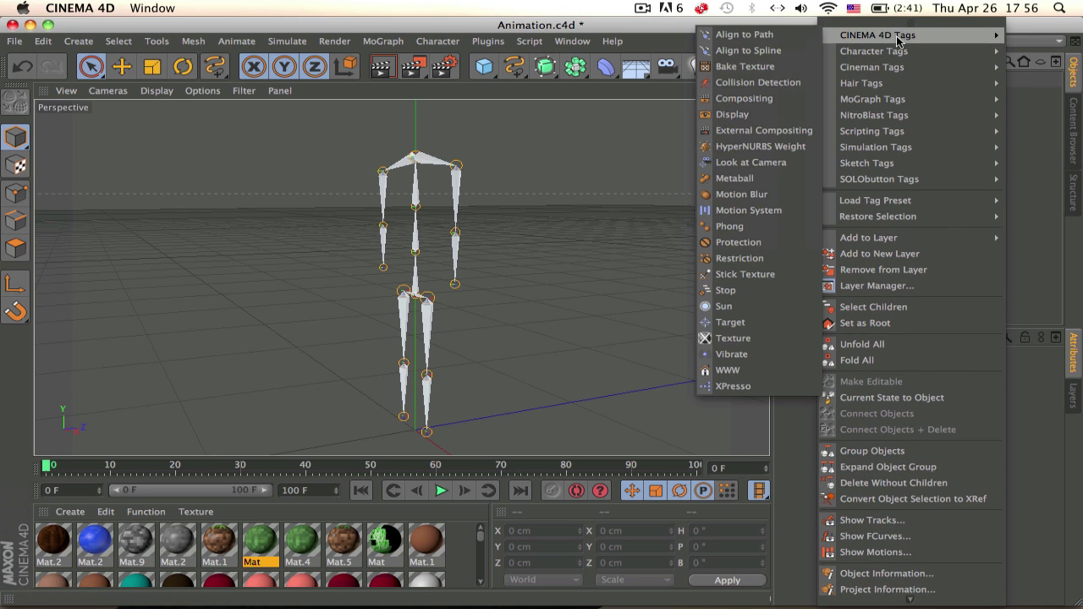
{"action": "left_click", "coordinate": [721, 386]}
{"action": "right_click", "coordinate": [818, 78]}
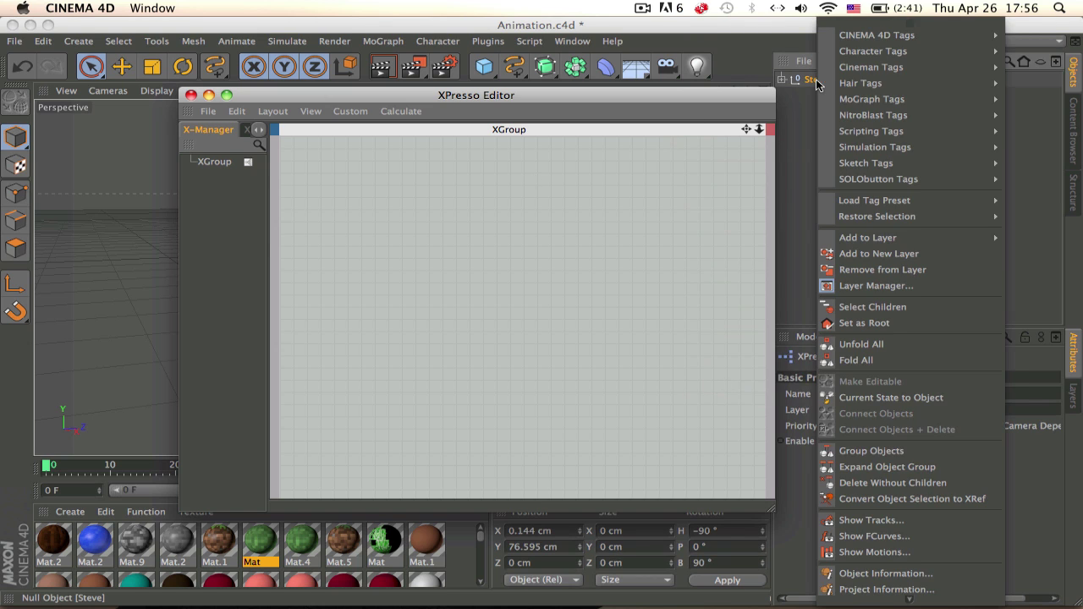
{"action": "left_click", "coordinate": [795, 103]}
{"action": "left_click_drag", "start_coordinate": [815, 79], "coordinate": [457, 378]}
Add output ports for the Left Leg 2 P and Left Leg P user data to the Steve node
{"action": "left_click", "coordinate": [459, 184]}
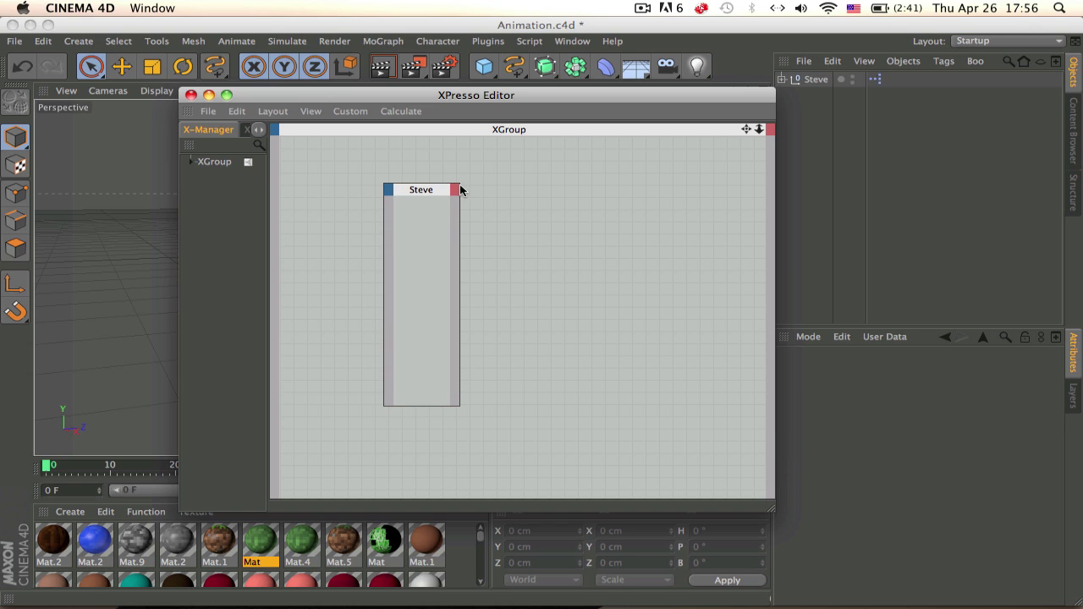
{"action": "left_click", "coordinate": [454, 190]}
{"action": "mouse_move", "coordinate": [524, 428]}
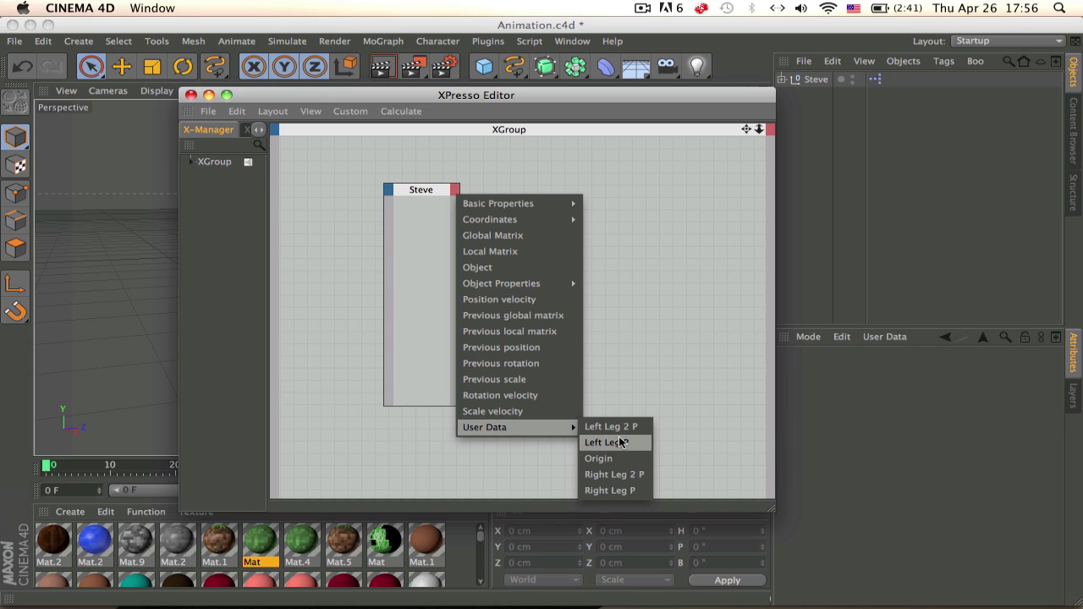
{"action": "left_click", "coordinate": [608, 426]}
{"action": "left_click", "coordinate": [455, 189]}
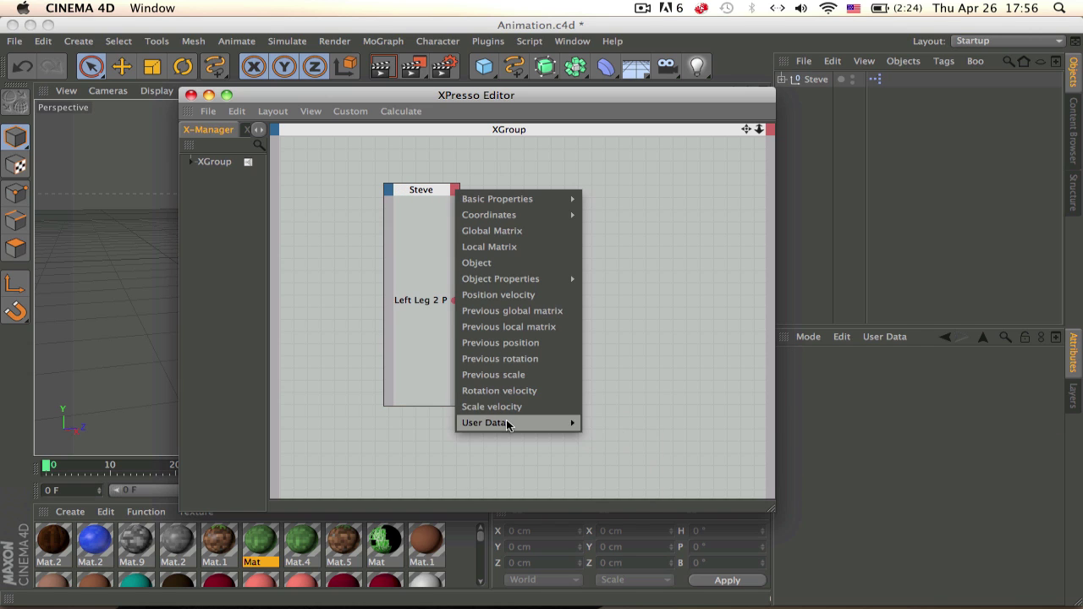
{"action": "mouse_move", "coordinate": [524, 422]}
{"action": "left_click", "coordinate": [631, 438]}
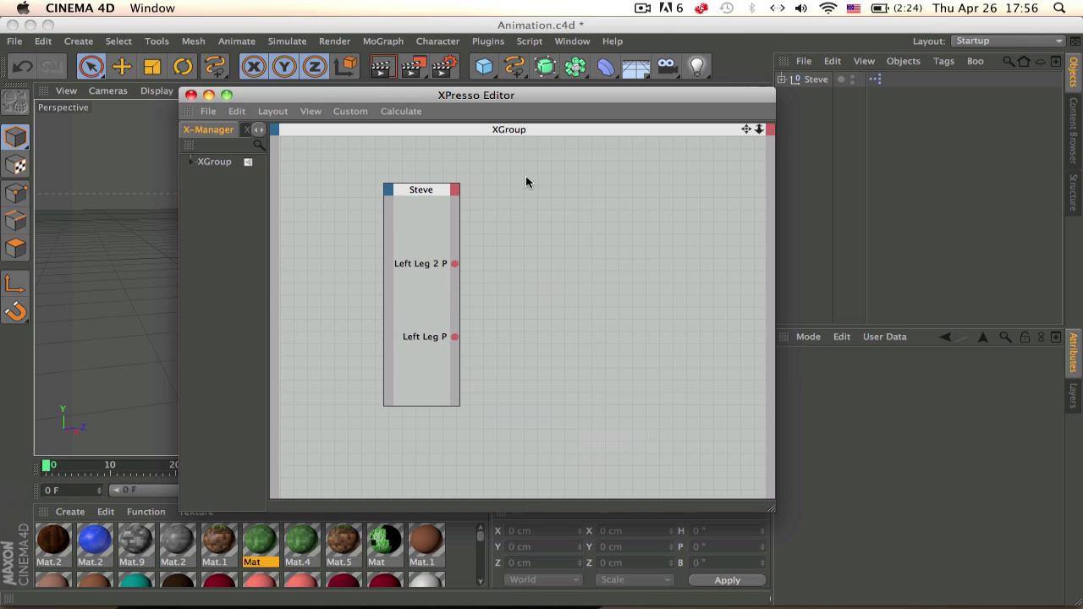
Add output ports for the Origin, Right Leg 2 P and Right Leg P user data to the Steve node
{"action": "left_click", "coordinate": [455, 189]}
{"action": "mouse_move", "coordinate": [490, 418]}
{"action": "left_click", "coordinate": [604, 450]}
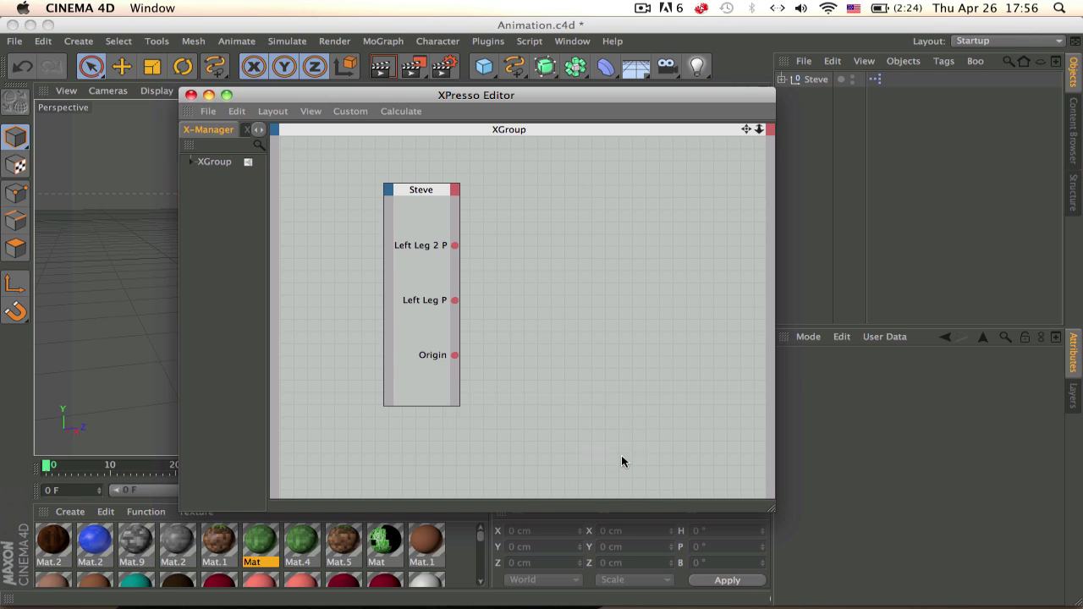
{"action": "left_click", "coordinate": [456, 189]}
{"action": "mouse_move", "coordinate": [512, 420]}
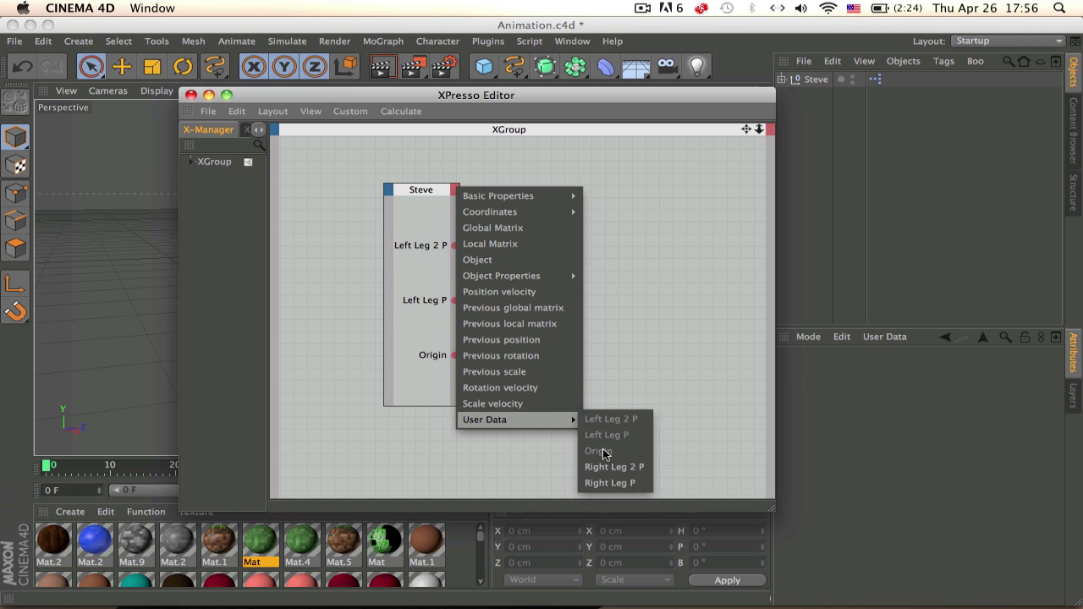
{"action": "left_click", "coordinate": [613, 467]}
{"action": "left_click", "coordinate": [457, 191]}
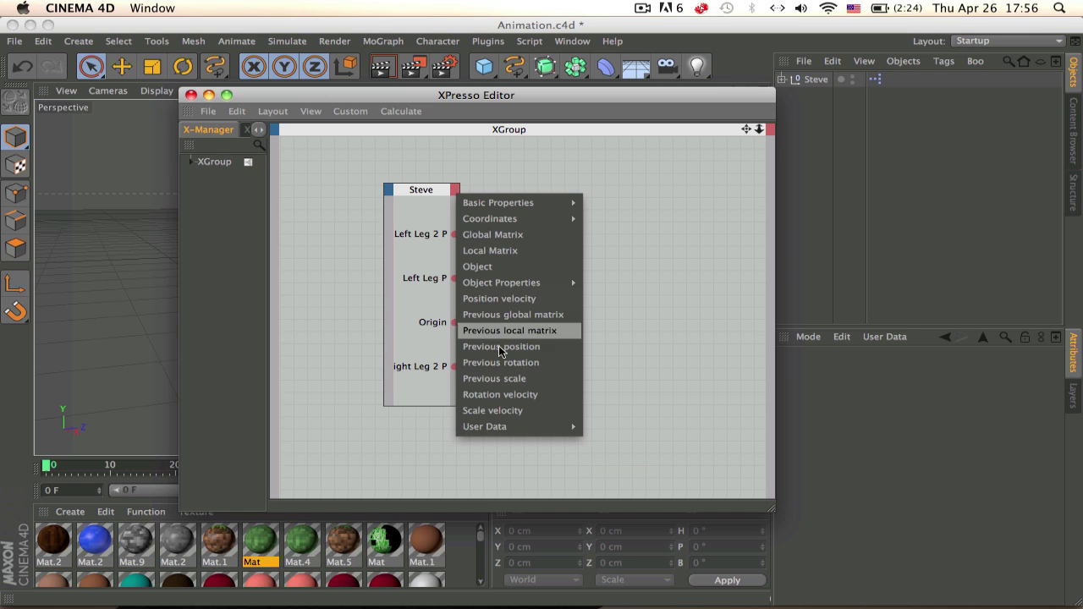
{"action": "mouse_move", "coordinate": [546, 434]}
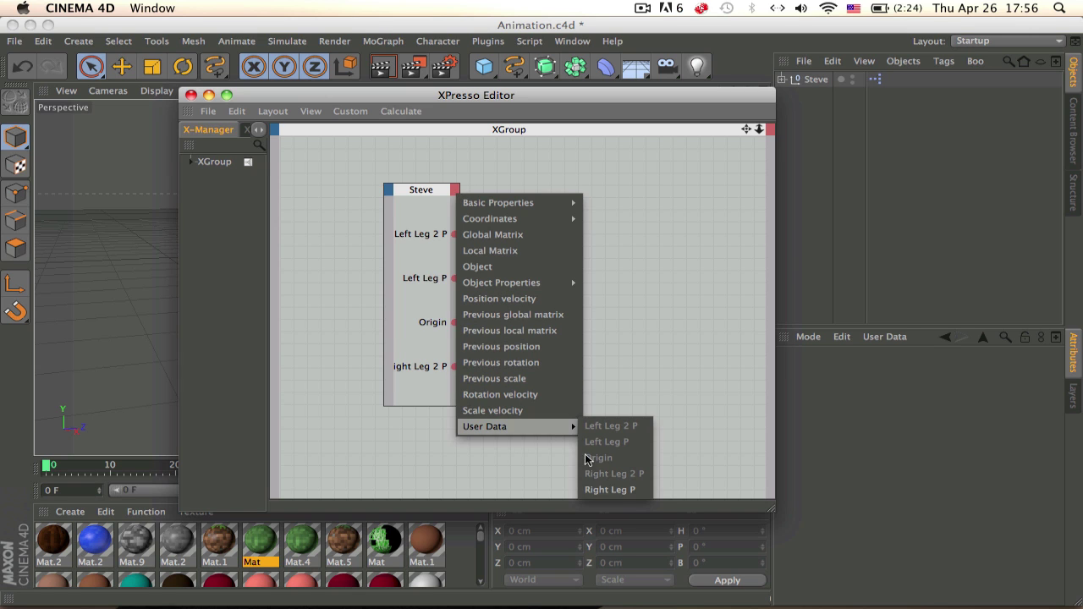
{"action": "left_click", "coordinate": [640, 491]}
Expand the Steve hierarchy, place the Leg Left joint as a node in the XGroup beside Steve, and enlarge that node
{"action": "left_click", "coordinate": [782, 79]}
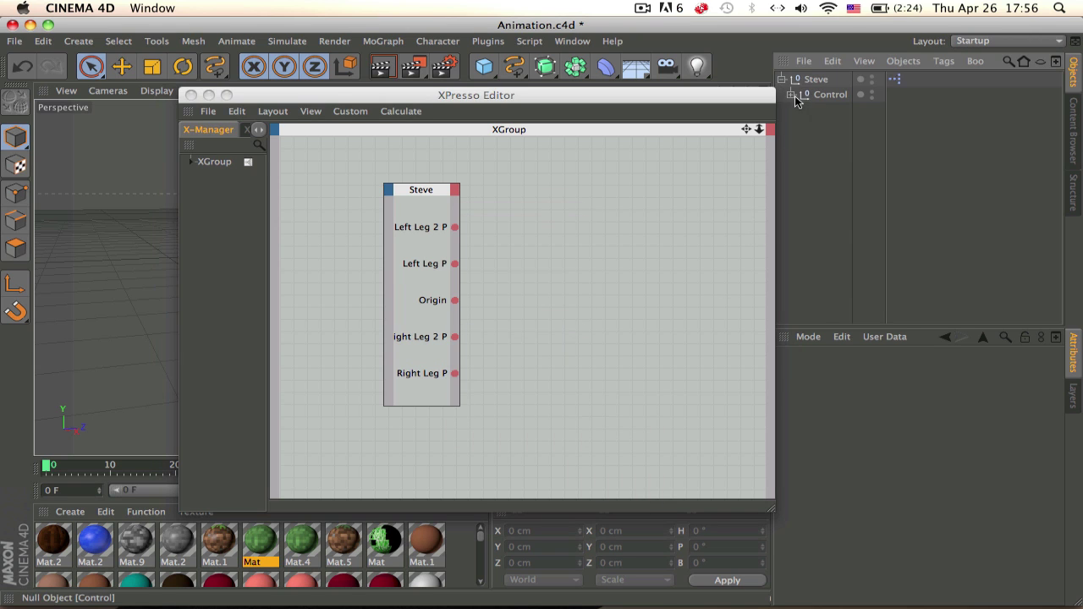
{"action": "left_click", "coordinate": [791, 94]}
{"action": "left_click", "coordinate": [814, 110]}
{"action": "left_click", "coordinate": [800, 110]}
{"action": "left_click", "coordinate": [841, 124]}
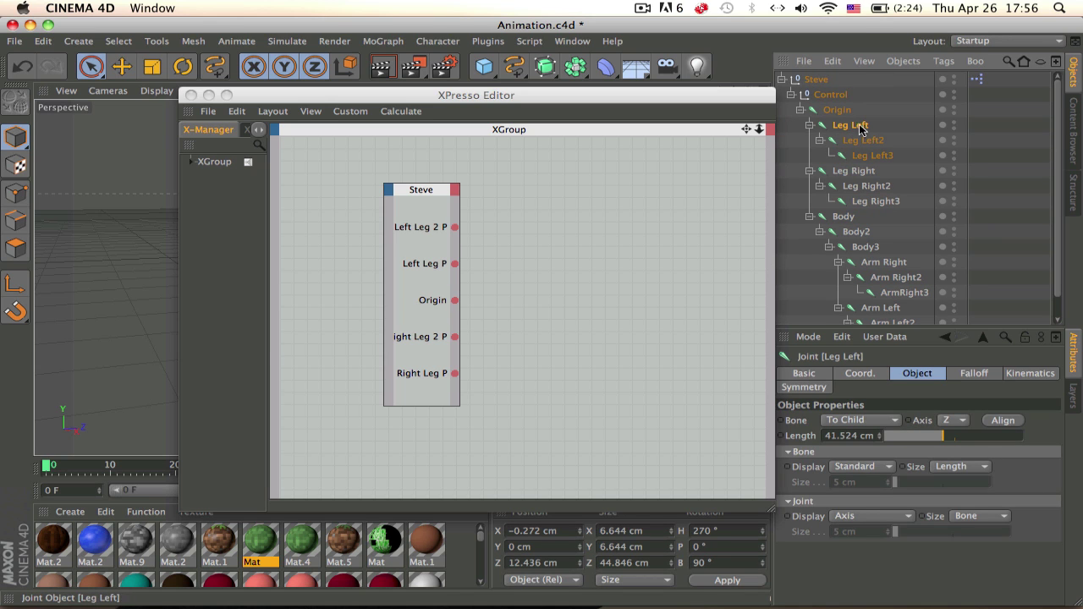
{"action": "left_click_drag", "start_coordinate": [620, 196], "coordinate": [612, 193]}
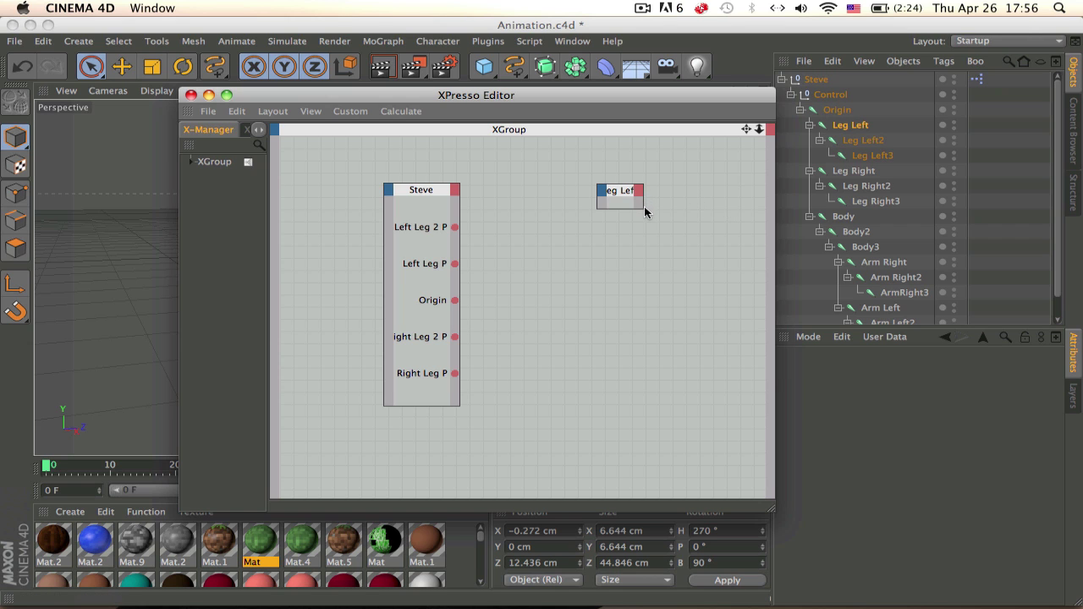
{"action": "left_click_drag", "start_coordinate": [644, 212], "coordinate": [662, 241]}
{"action": "left_click", "coordinate": [600, 191]}
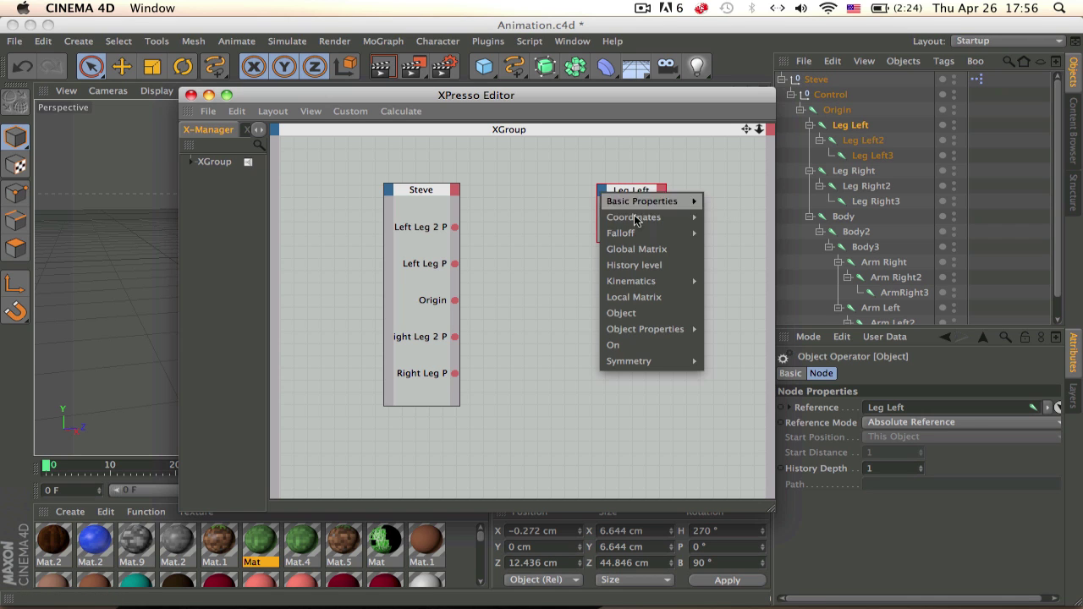
{"action": "mouse_move", "coordinate": [637, 220]}
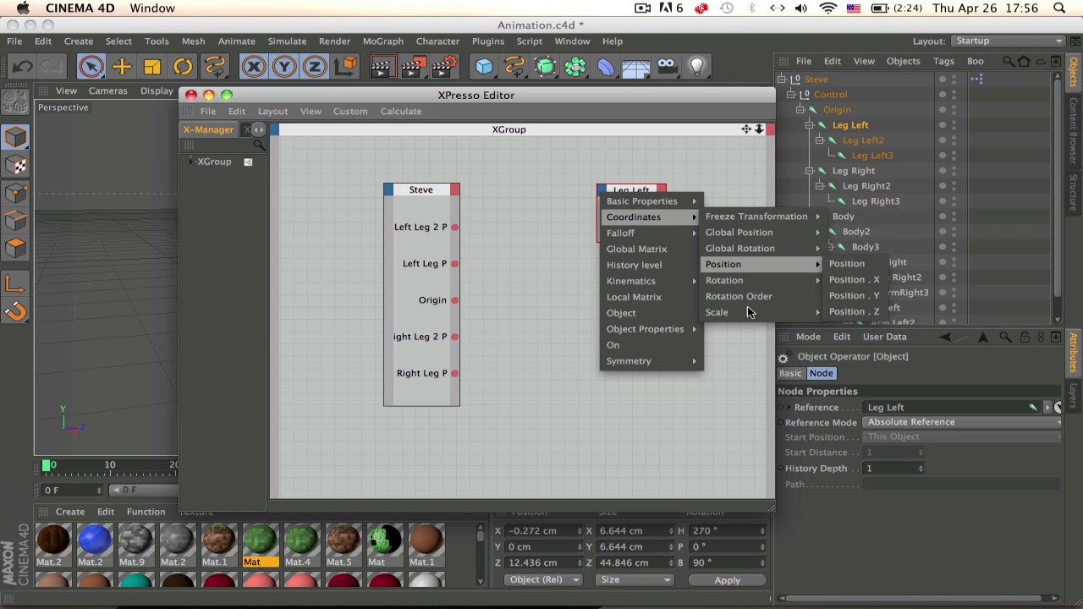
{"action": "left_click", "coordinate": [603, 191]}
{"action": "left_click", "coordinate": [601, 192]}
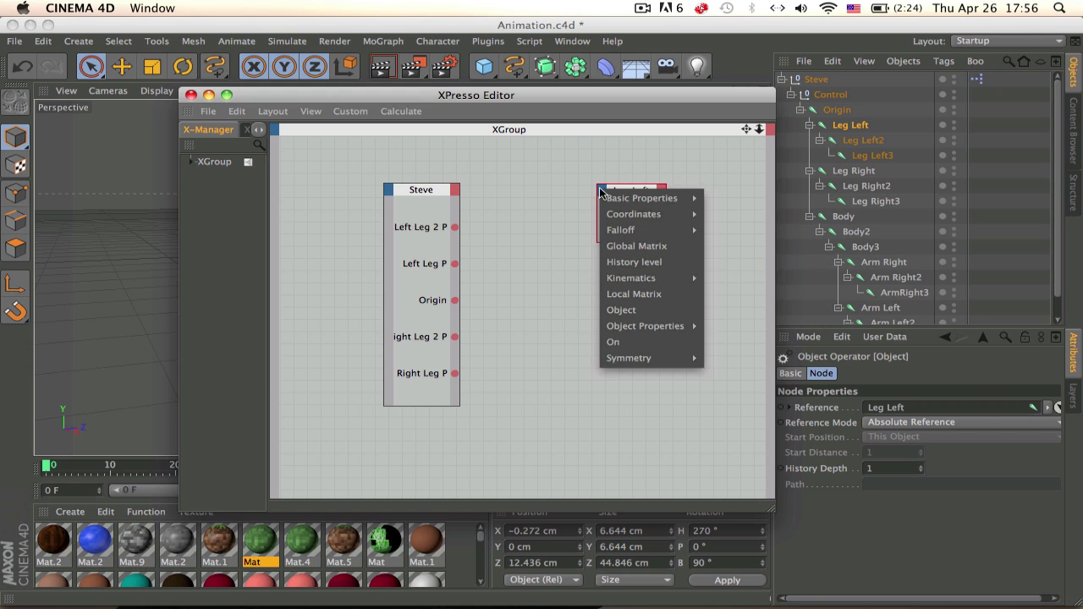
{"action": "mouse_move", "coordinate": [636, 214]}
{"action": "mouse_move", "coordinate": [732, 264]}
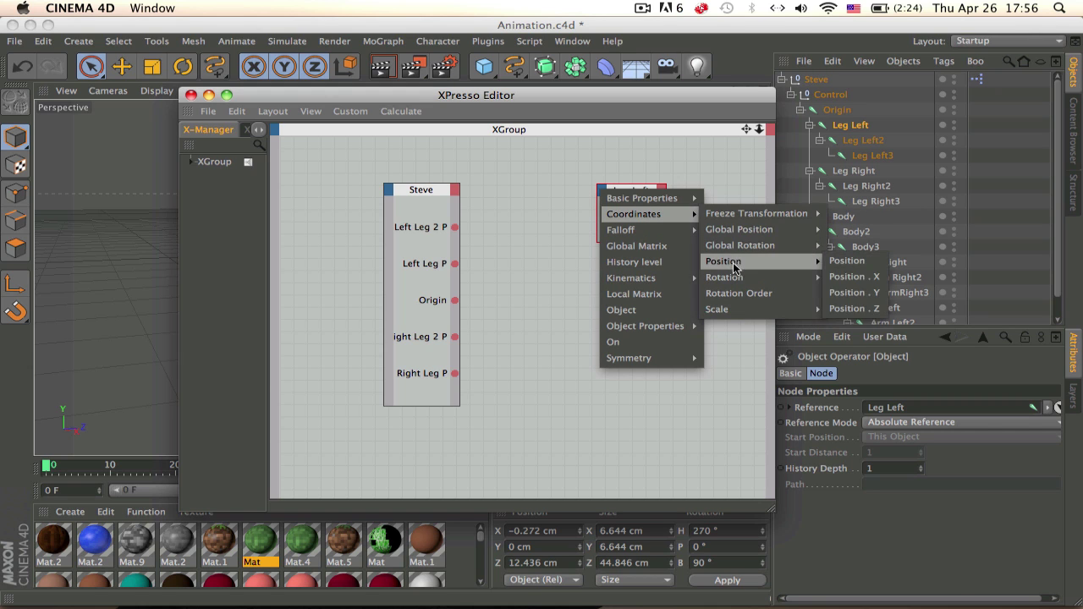
{"action": "mouse_move", "coordinate": [762, 278]}
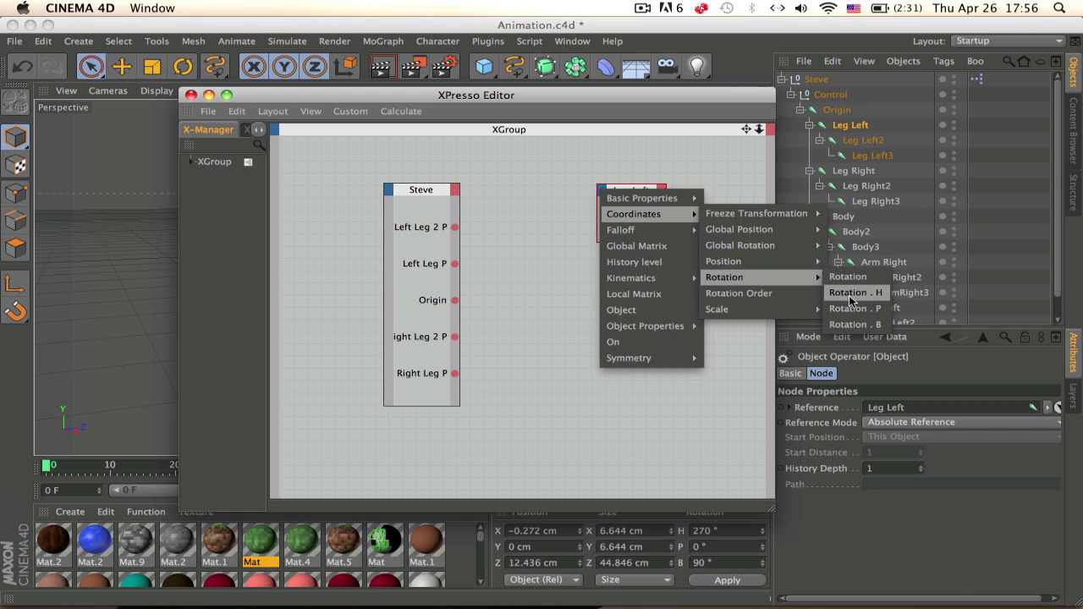
{"action": "left_click", "coordinate": [667, 145]}
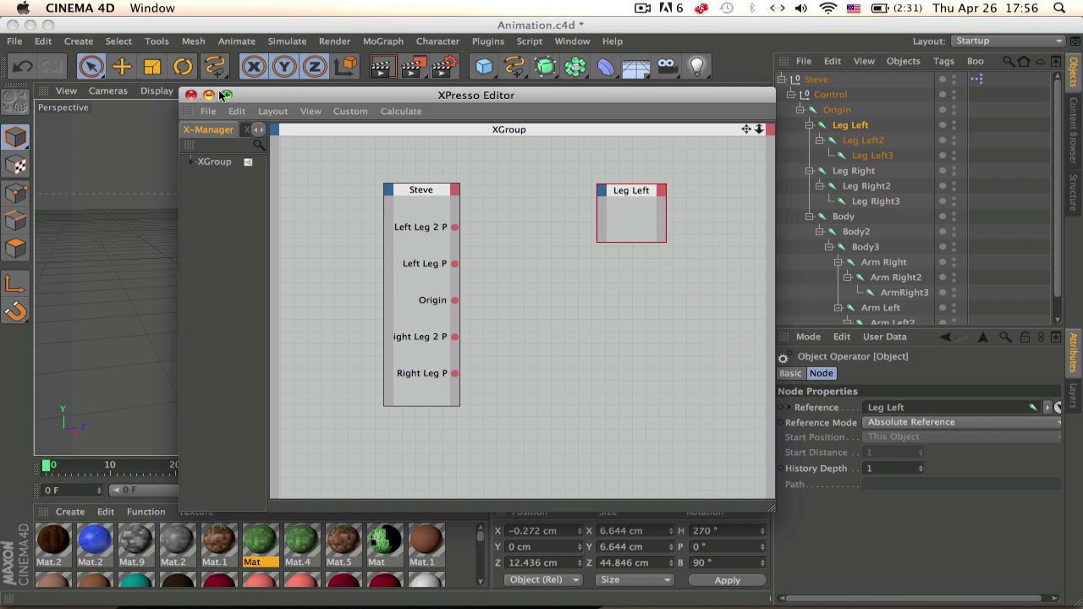
Close the XPresso Editor, try rotating the Leg Left joint around its green axis in the viewport, and undo the rotation
{"action": "left_click", "coordinate": [191, 97]}
{"action": "scroll", "coordinate": [430, 380], "scroll_direction": "up", "scroll_amount": 3}
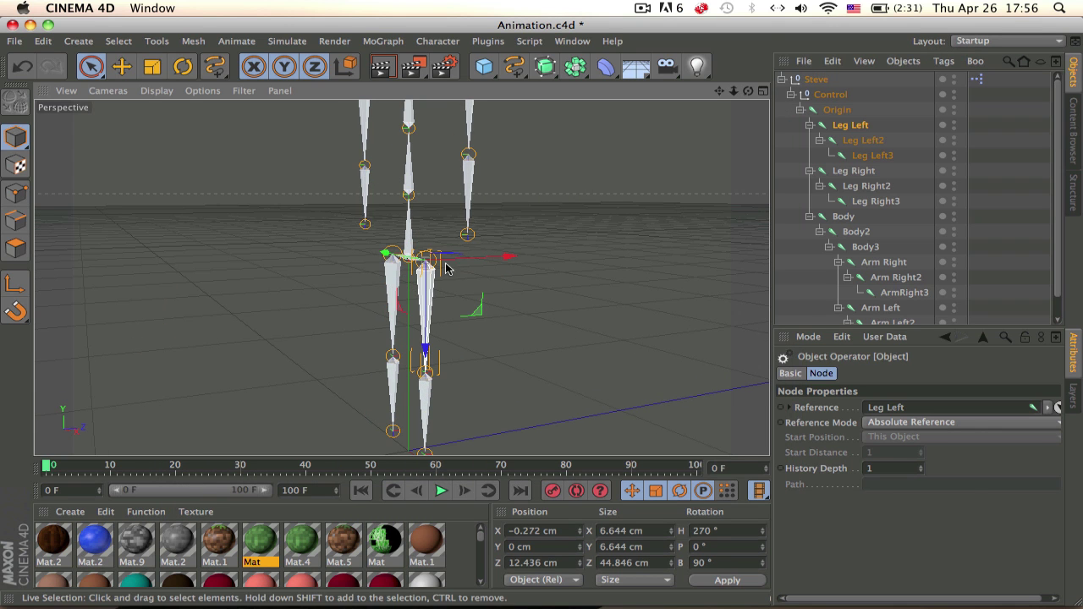
{"action": "key", "text": "r"}
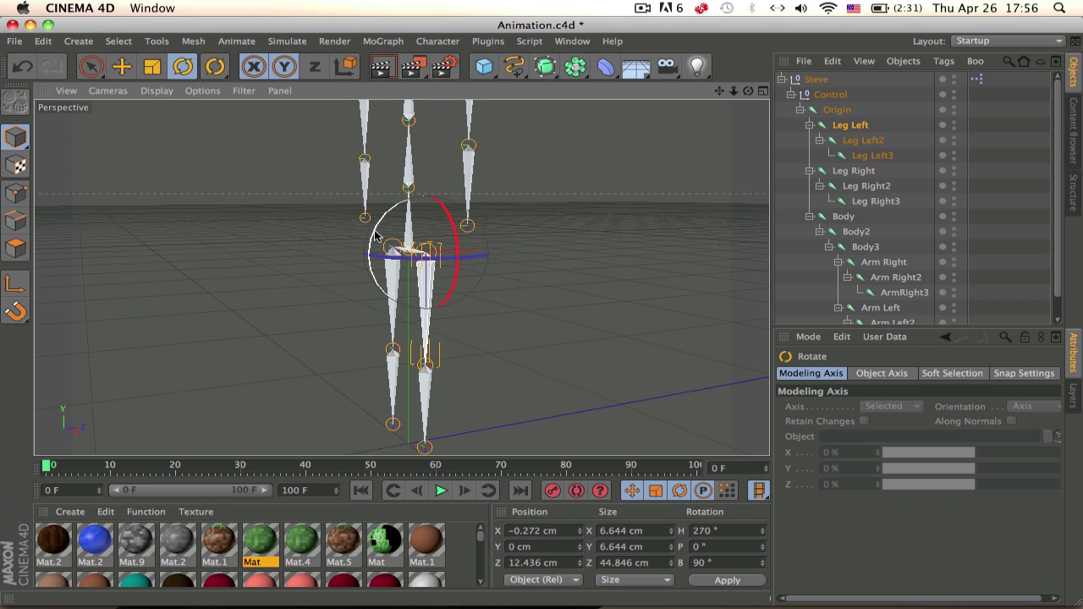
{"action": "left_click_drag", "start_coordinate": [377, 235], "coordinate": [364, 282]}
{"action": "key", "text": "super+z"}
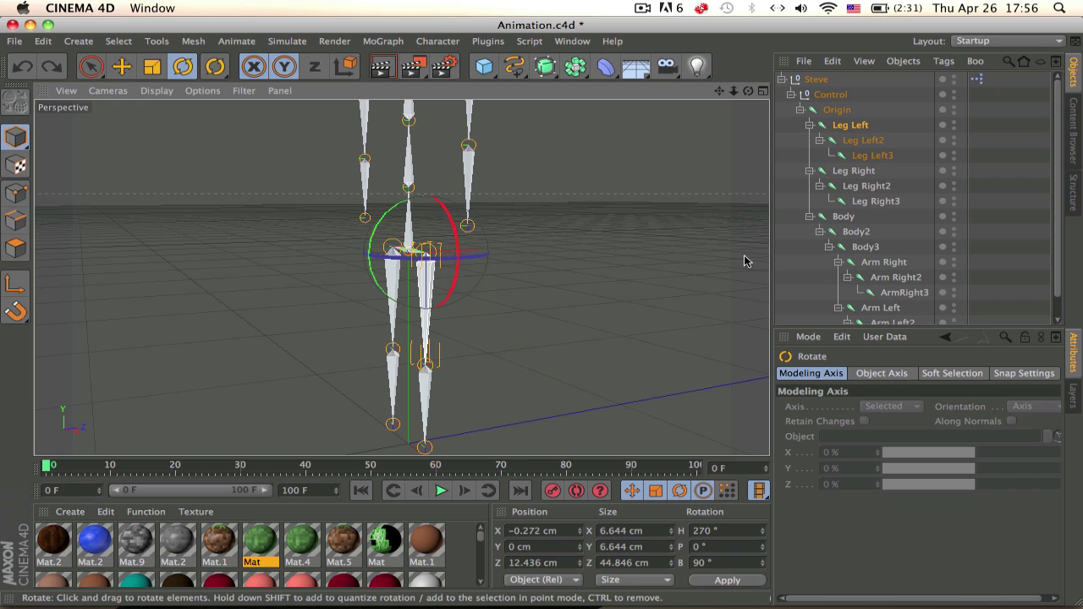
Reopen the XPresso Editor, add a Rotation . H input port to the Leg Left node and connect it to Steve's Left Leg P output
{"action": "double_click", "coordinate": [976, 79]}
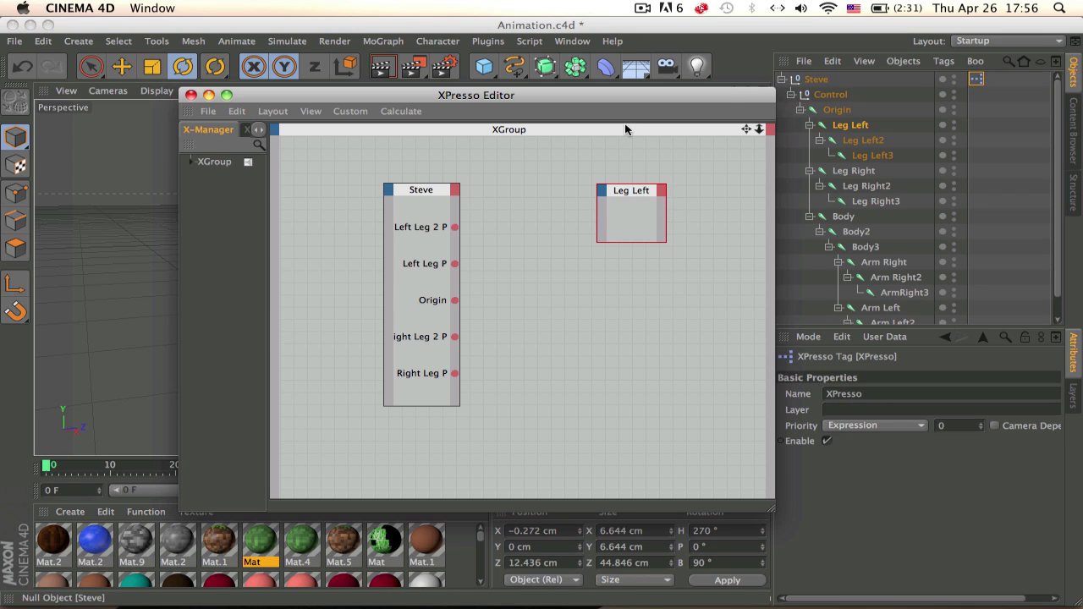
{"action": "left_click", "coordinate": [602, 191]}
{"action": "mouse_move", "coordinate": [643, 210]}
{"action": "mouse_move", "coordinate": [795, 253]}
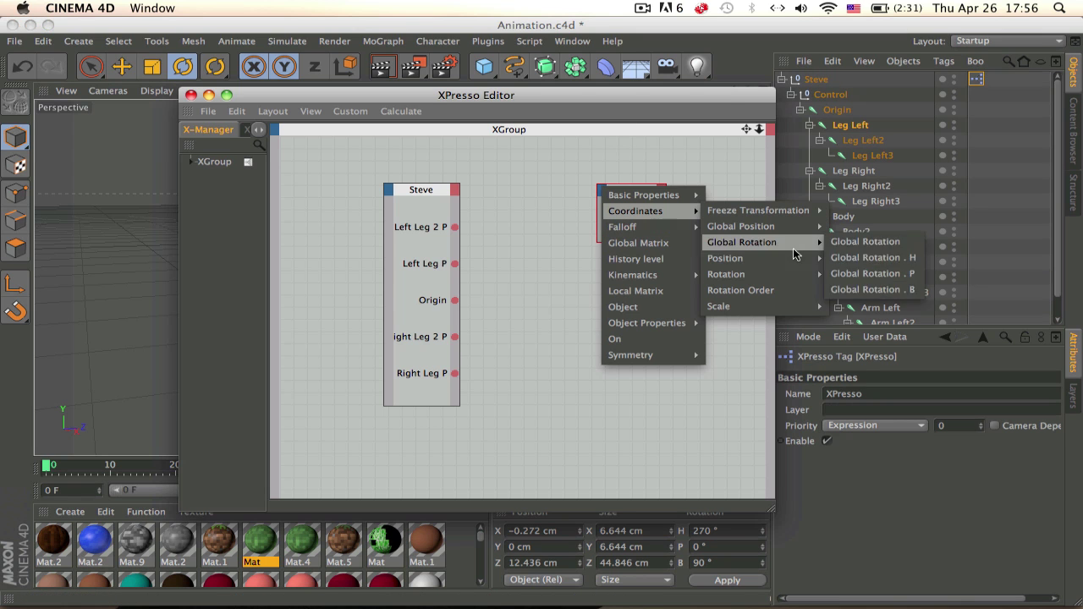
{"action": "mouse_move", "coordinate": [797, 279]}
{"action": "left_click", "coordinate": [850, 295]}
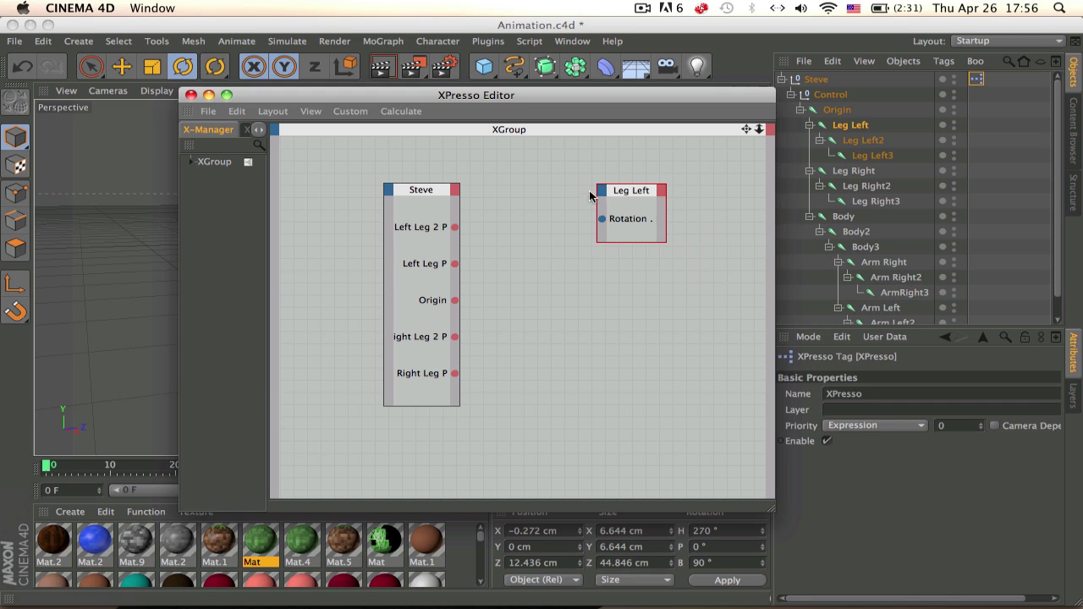
{"action": "left_click_drag", "start_coordinate": [601, 218], "coordinate": [454, 264]}
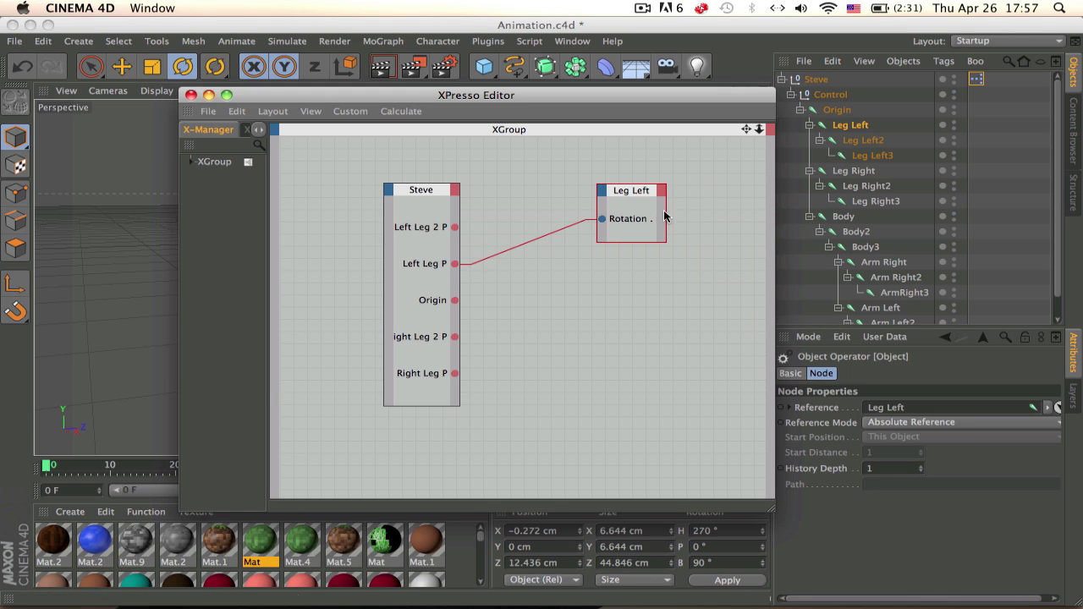
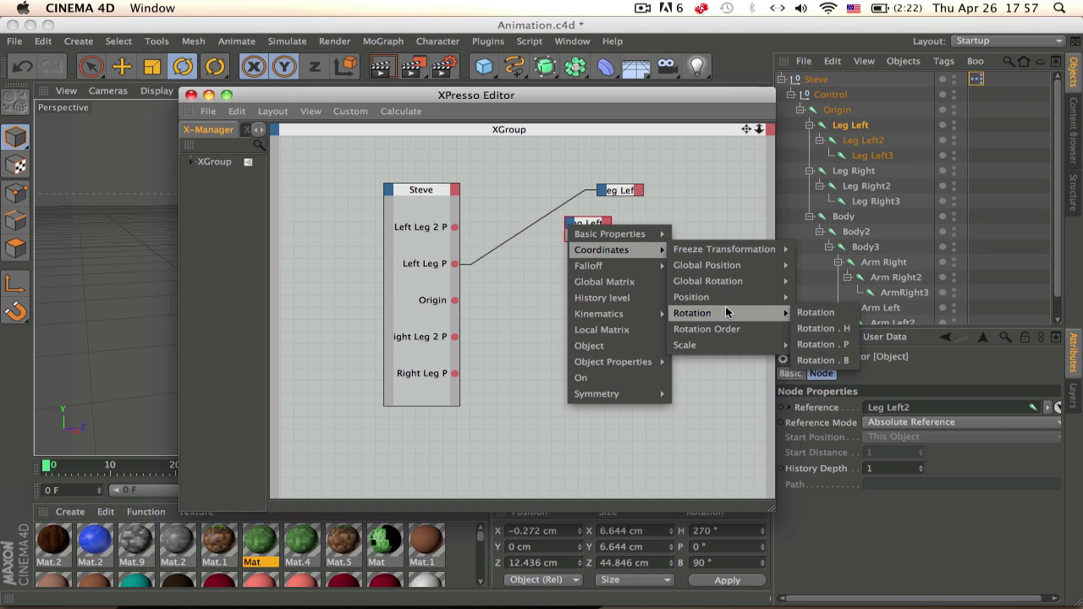
Add a Rotation . H input port to the Leg Left2 node and close the XPresso Editor
{"action": "left_click", "coordinate": [802, 332]}
{"action": "key", "text": "F3"}
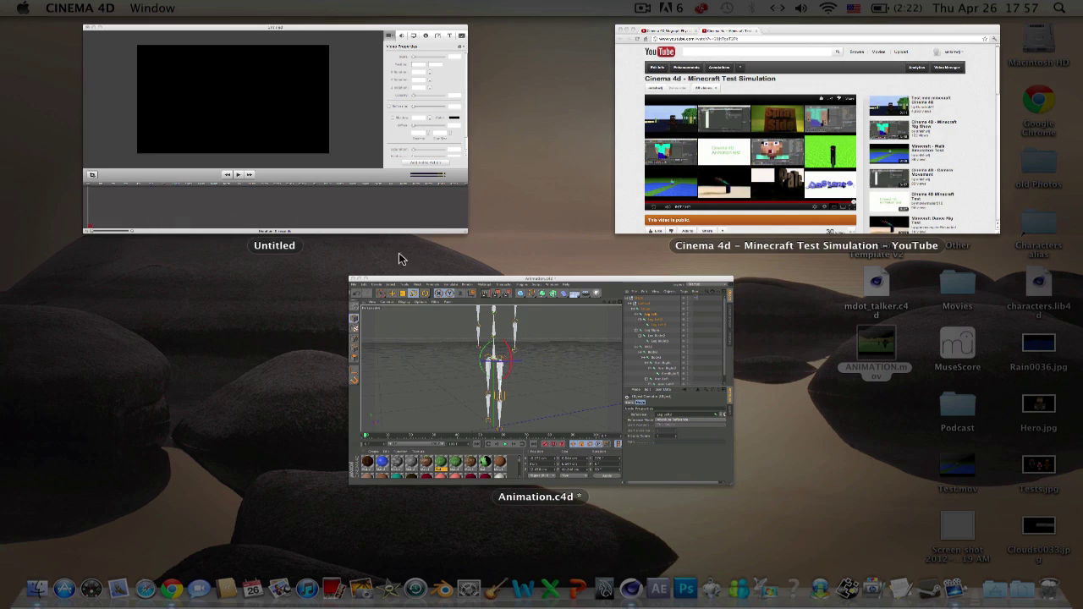
{"action": "left_click", "coordinate": [446, 332]}
{"action": "left_click", "coordinate": [191, 95]}
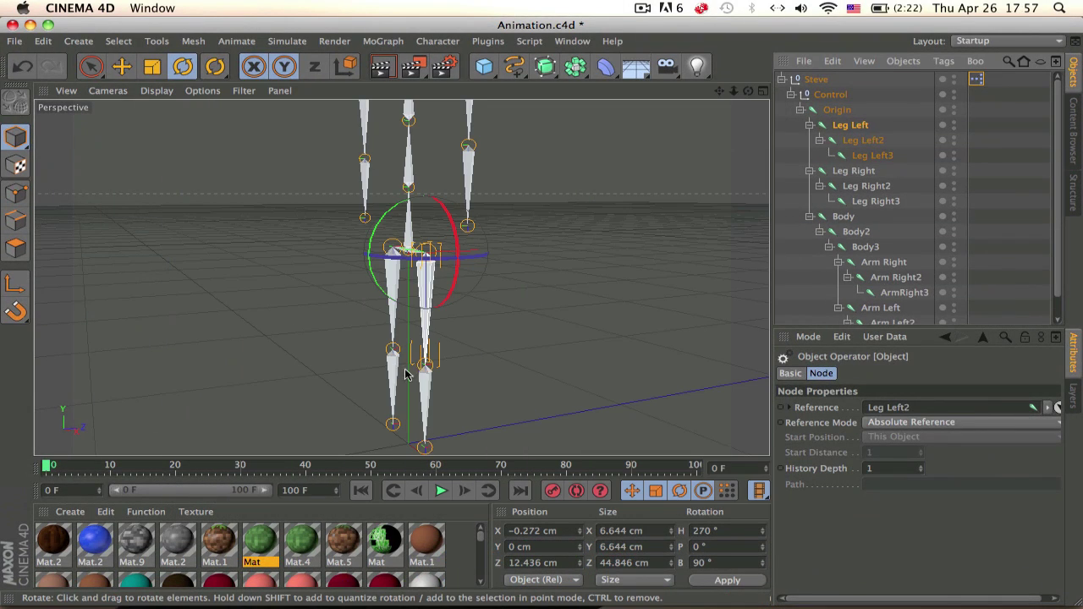
Try rotating the Leg Left2 joint around its green axis in the viewport and undo the rotation
{"action": "left_click", "coordinate": [428, 432]}
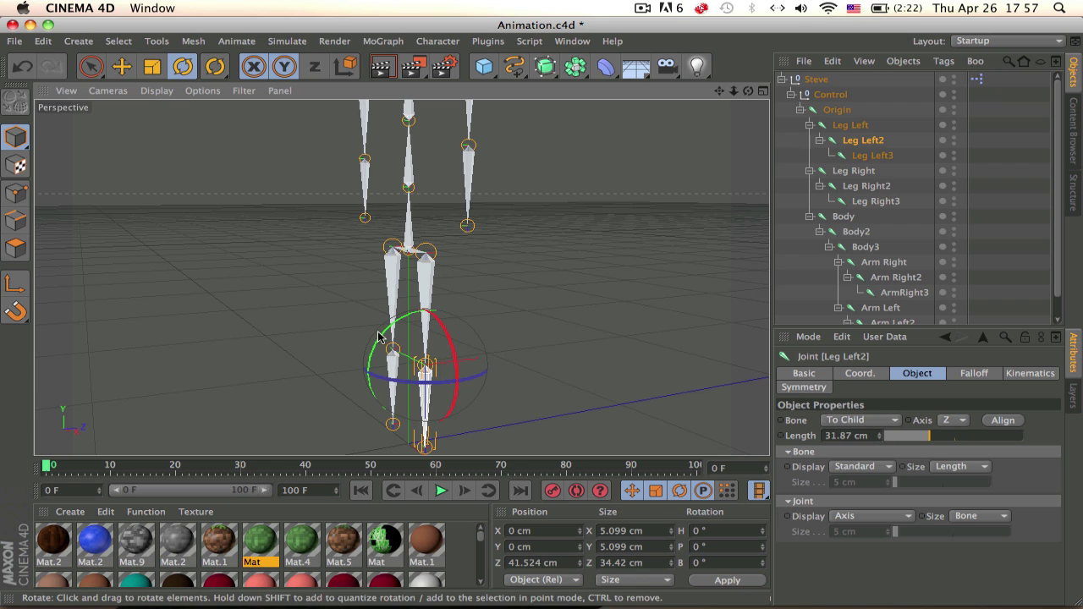
{"action": "left_click_drag", "start_coordinate": [379, 336], "coordinate": [427, 310]}
{"action": "key", "text": "ctrl+z"}
{"action": "left_click_drag", "start_coordinate": [394, 323], "coordinate": [462, 297]}
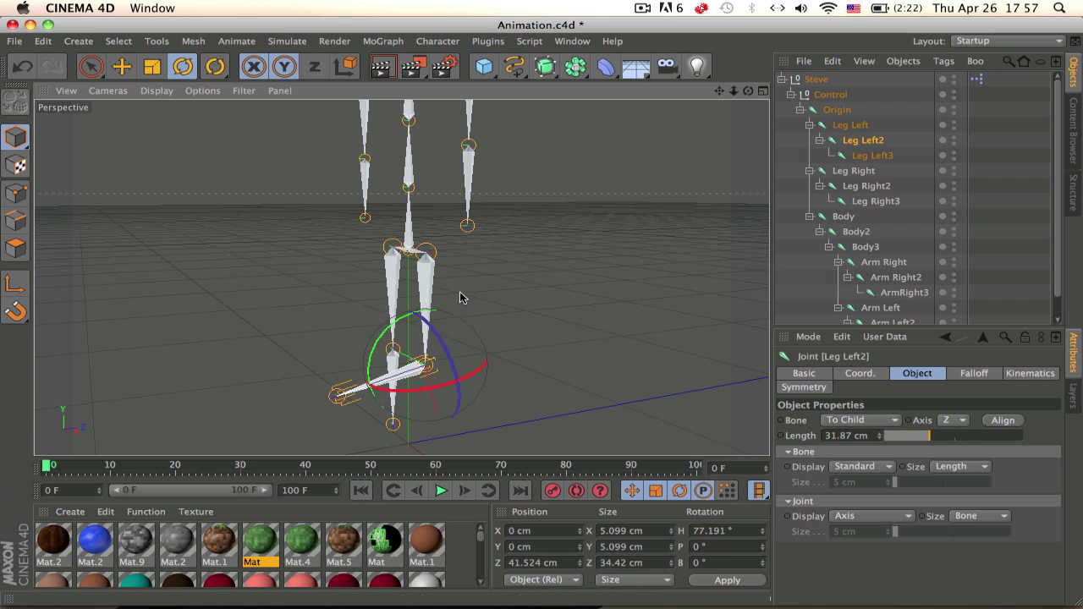
{"action": "key", "text": "ctrl+z"}
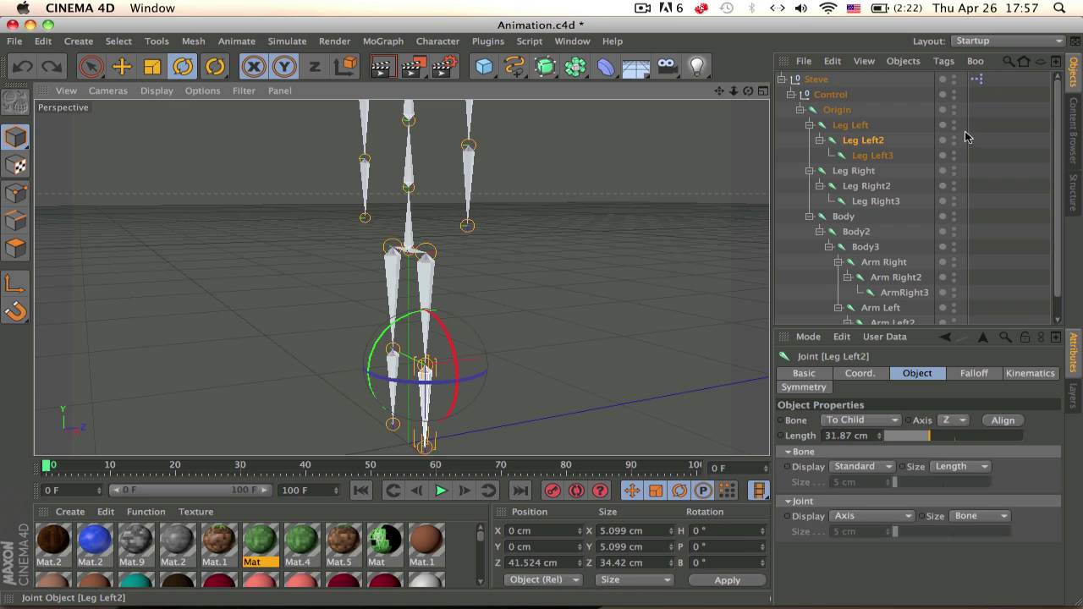
Reopen the XPresso Editor and connect the Leg Left2 node's Rotation . H input to Steve's Left Leg 2 P output
{"action": "double_click", "coordinate": [976, 80]}
{"action": "left_click_drag", "start_coordinate": [569, 235], "coordinate": [455, 228]}
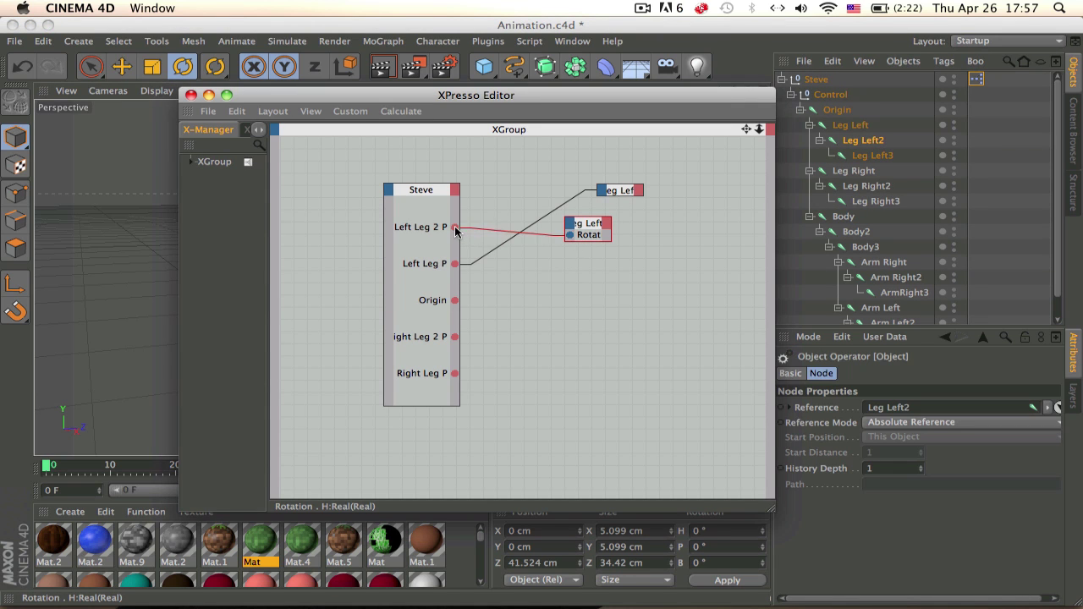
{"action": "left_click", "coordinate": [861, 140]}
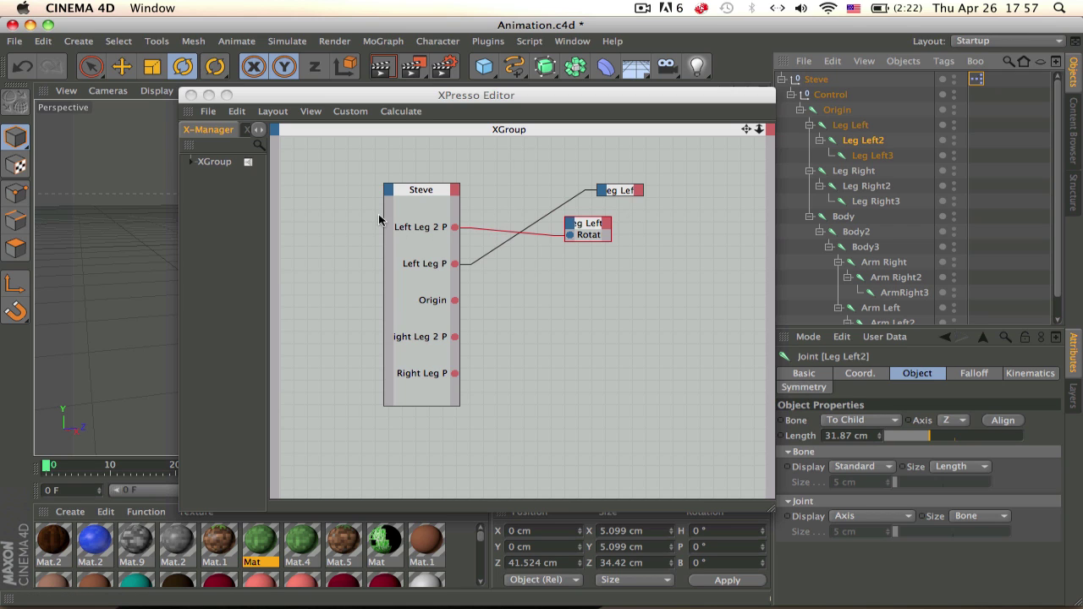
Place the Leg Right joint as a node in the XGroup and add a Rotation . P input port to it
{"action": "scroll", "coordinate": [840, 289], "scroll_direction": "down", "scroll_amount": 1}
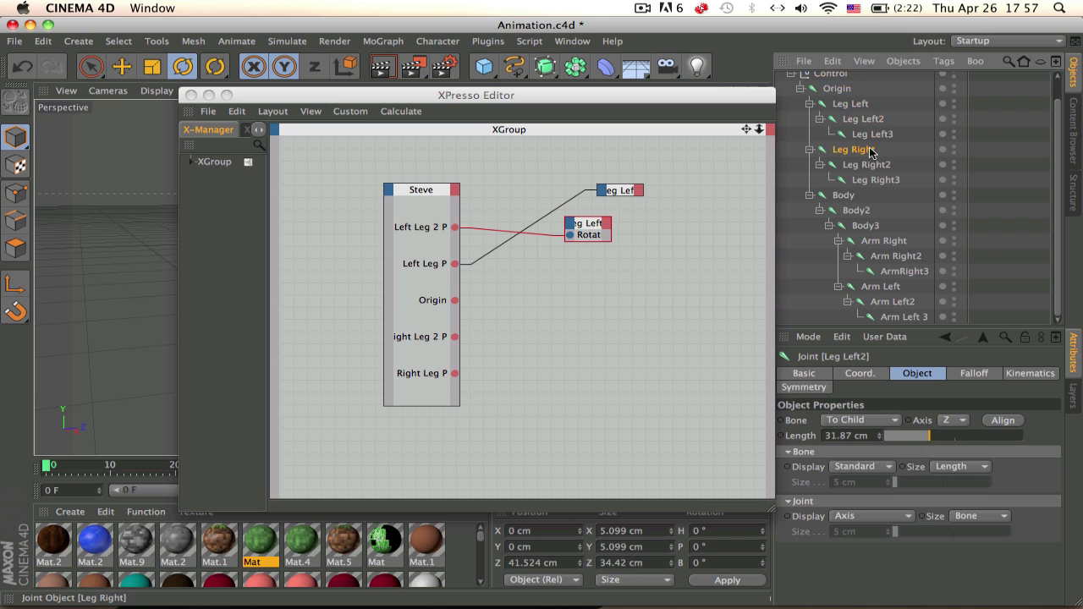
{"action": "left_click_drag", "start_coordinate": [871, 152], "coordinate": [542, 294]}
{"action": "left_click", "coordinate": [538, 292]}
{"action": "left_click", "coordinate": [540, 295]}
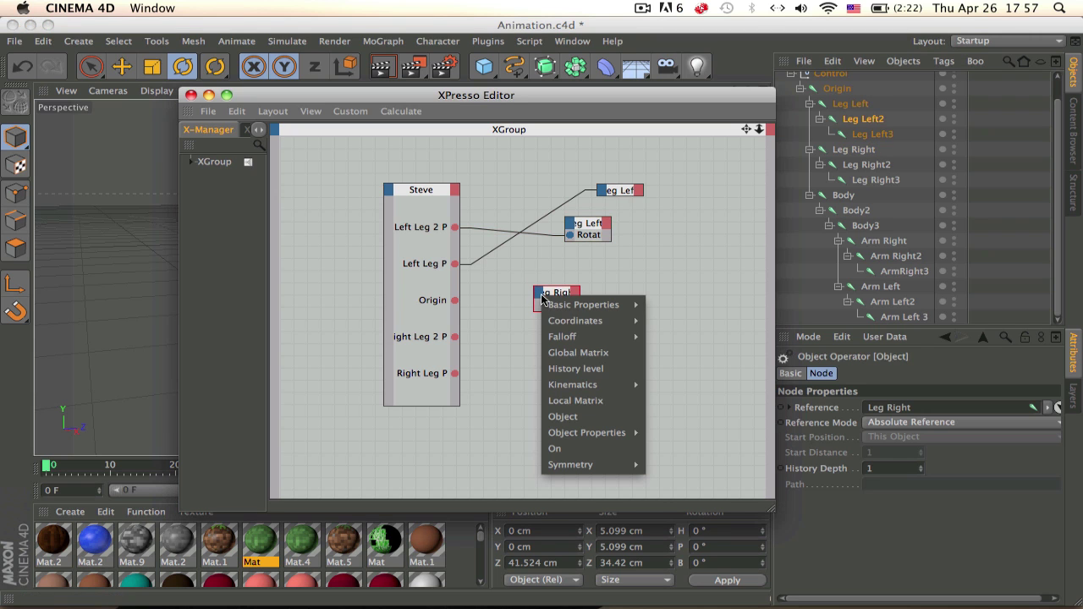
{"action": "mouse_move", "coordinate": [575, 321]}
{"action": "mouse_move", "coordinate": [700, 383]}
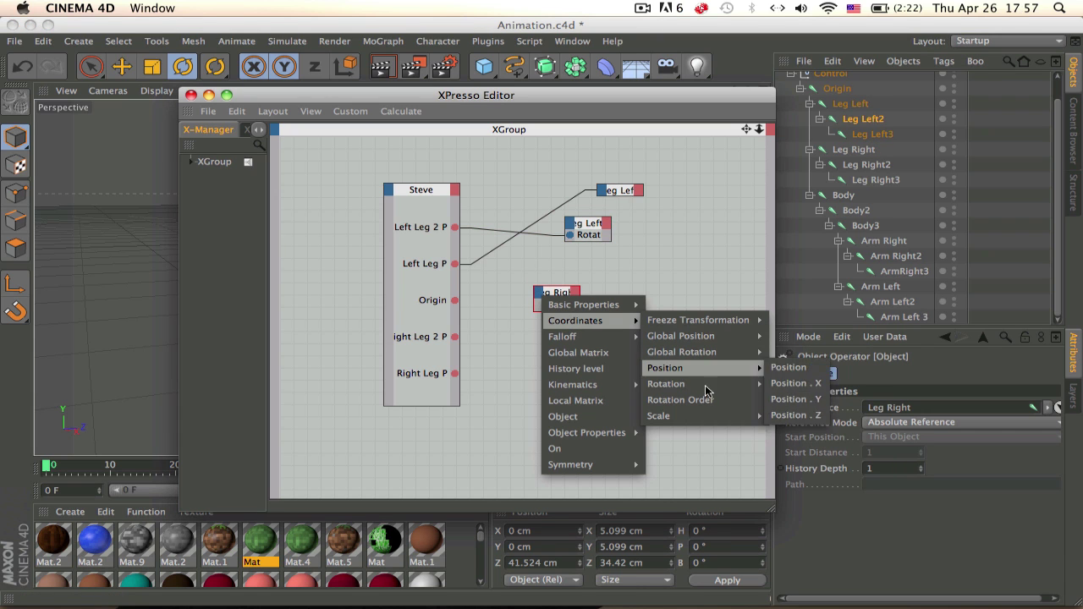
{"action": "left_click", "coordinate": [782, 417]}
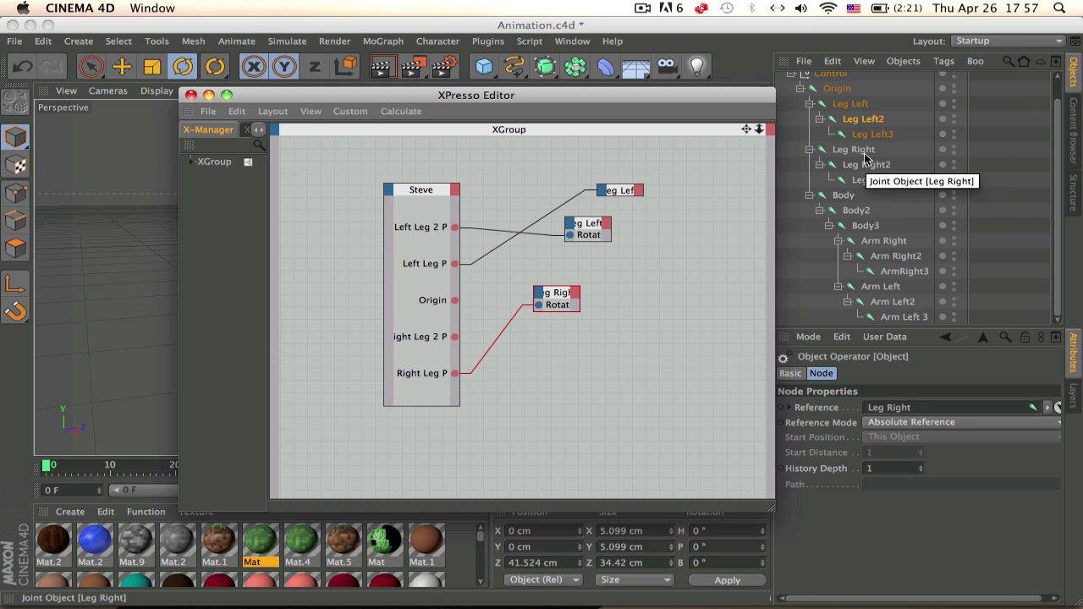
{"action": "left_click_drag", "start_coordinate": [865, 158], "coordinate": [596, 386]}
{"action": "left_click", "coordinate": [581, 376]}
{"action": "key", "text": "super+z"}
Place the Leg Right2 joint as a node with a Rotation . P input port and connect it to Steve's Right Leg 2 P output
{"action": "left_click_drag", "start_coordinate": [863, 164], "coordinate": [629, 322]}
{"action": "left_click", "coordinate": [607, 310]}
{"action": "left_click", "coordinate": [607, 313]}
{"action": "mouse_move", "coordinate": [640, 337]}
{"action": "mouse_move", "coordinate": [753, 377]}
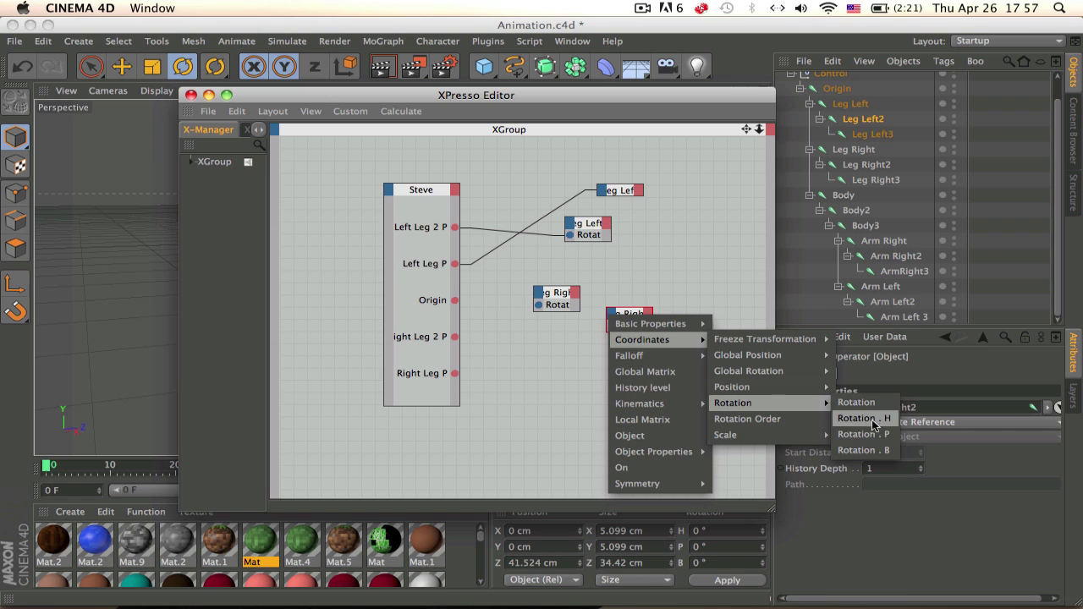
{"action": "left_click", "coordinate": [876, 434]}
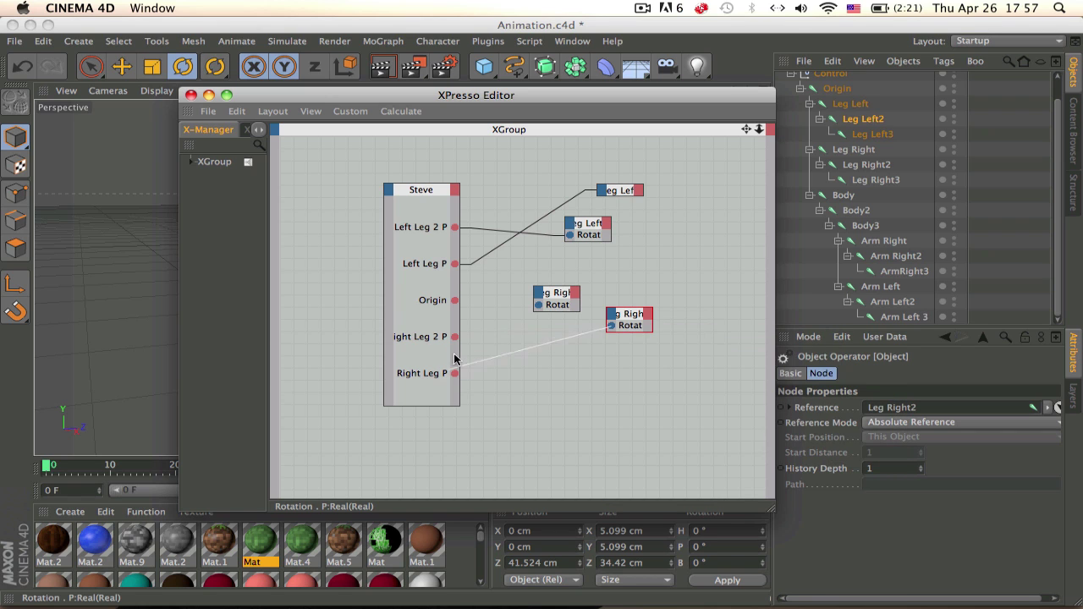
{"action": "left_click_drag", "start_coordinate": [455, 342], "coordinate": [454, 339]}
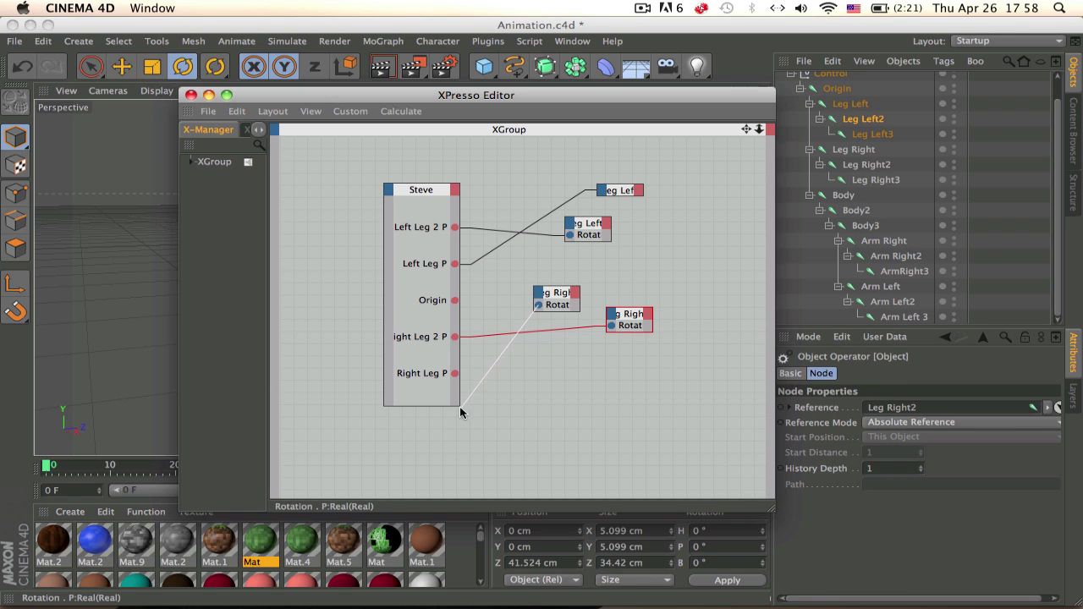
Connect the Leg Right node's Rotation . P input to Steve's Right Leg P output and widen the Leg Right and Leg Right2 nodes
{"action": "left_click", "coordinate": [532, 307]}
{"action": "left_click_drag", "start_coordinate": [451, 375], "coordinate": [455, 373]}
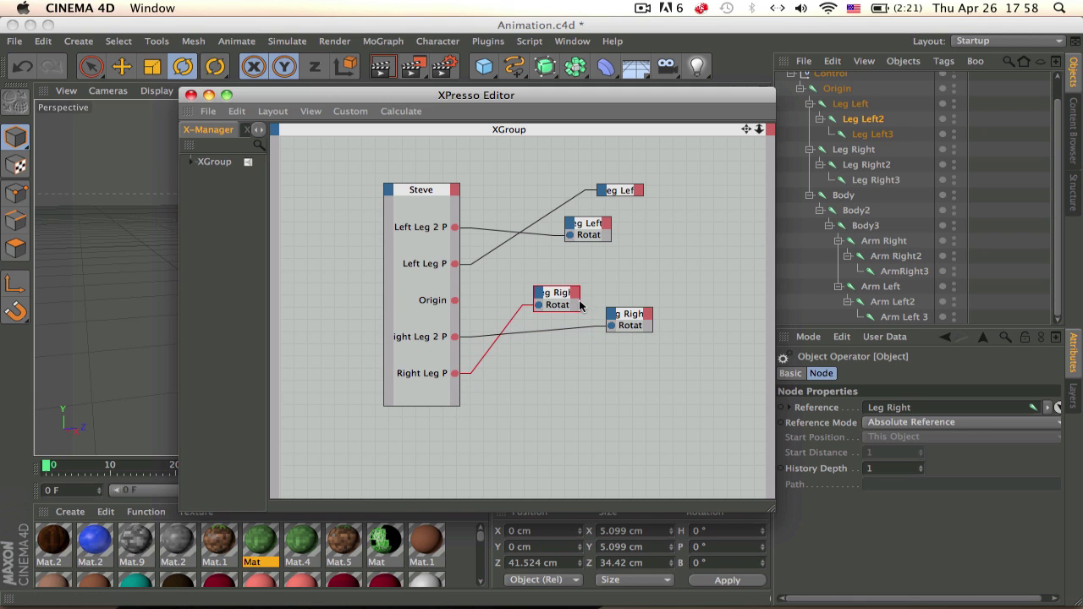
{"action": "left_click", "coordinate": [657, 326]}
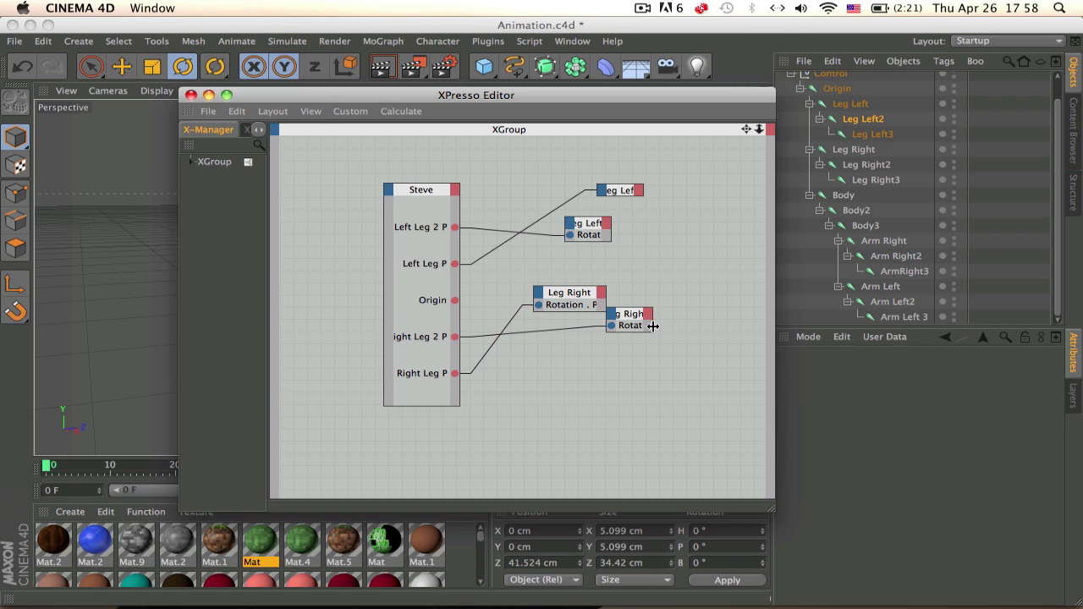
{"action": "left_click_drag", "start_coordinate": [651, 326], "coordinate": [689, 325]}
Place the Origin joint as a node with a Position . X input port, connect it to Steve's Origin output, and close the XPresso Editor
{"action": "left_click_drag", "start_coordinate": [843, 89], "coordinate": [528, 271]}
{"action": "left_click", "coordinate": [507, 262]}
{"action": "mouse_move", "coordinate": [567, 289]}
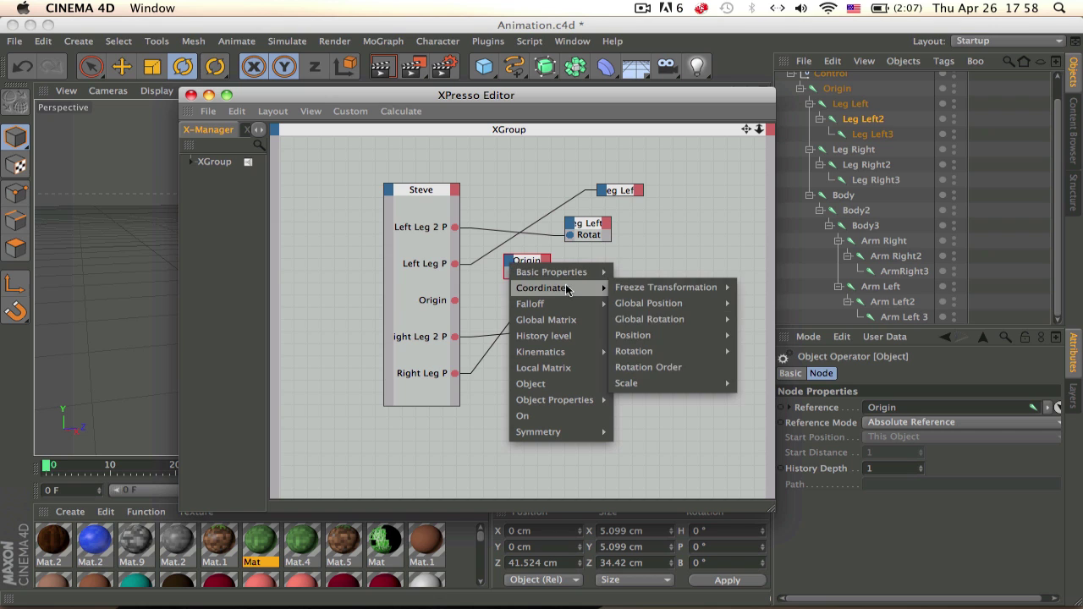
{"action": "mouse_move", "coordinate": [715, 339]}
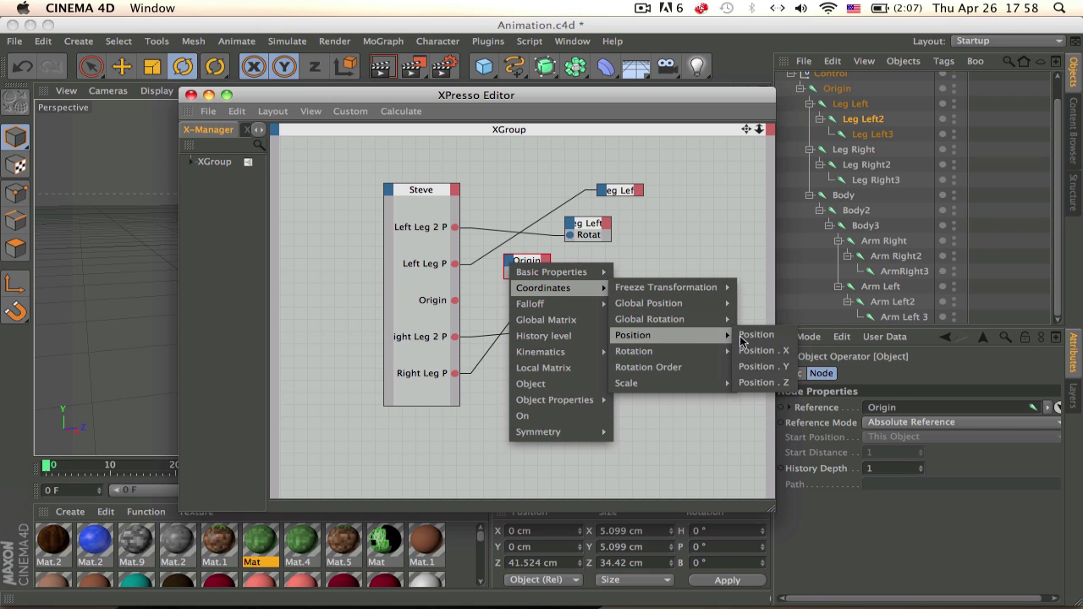
{"action": "left_click", "coordinate": [759, 350]}
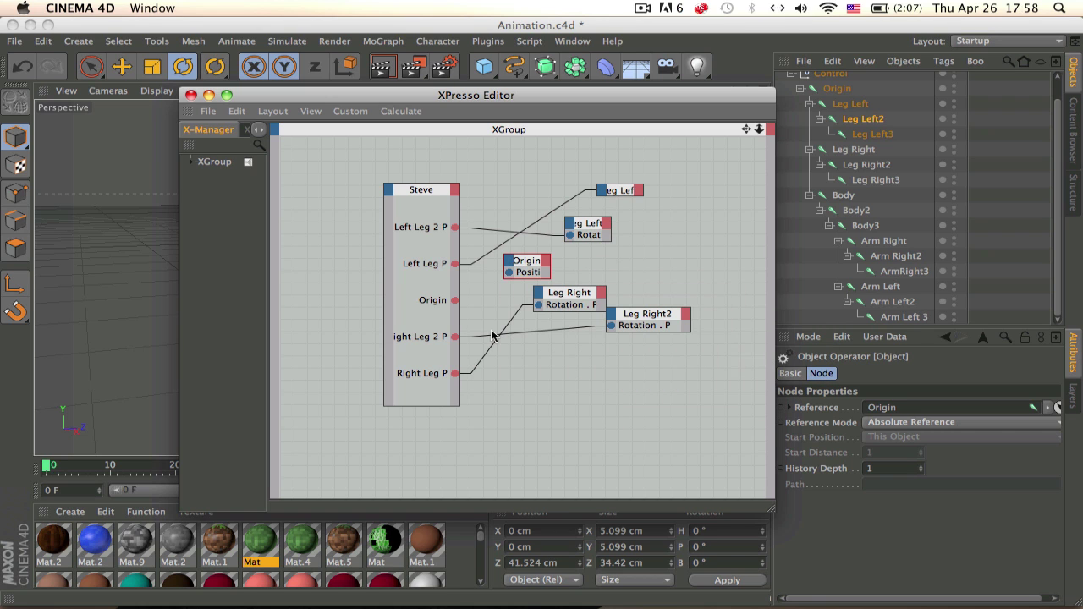
{"action": "left_click_drag", "start_coordinate": [508, 274], "coordinate": [456, 305]}
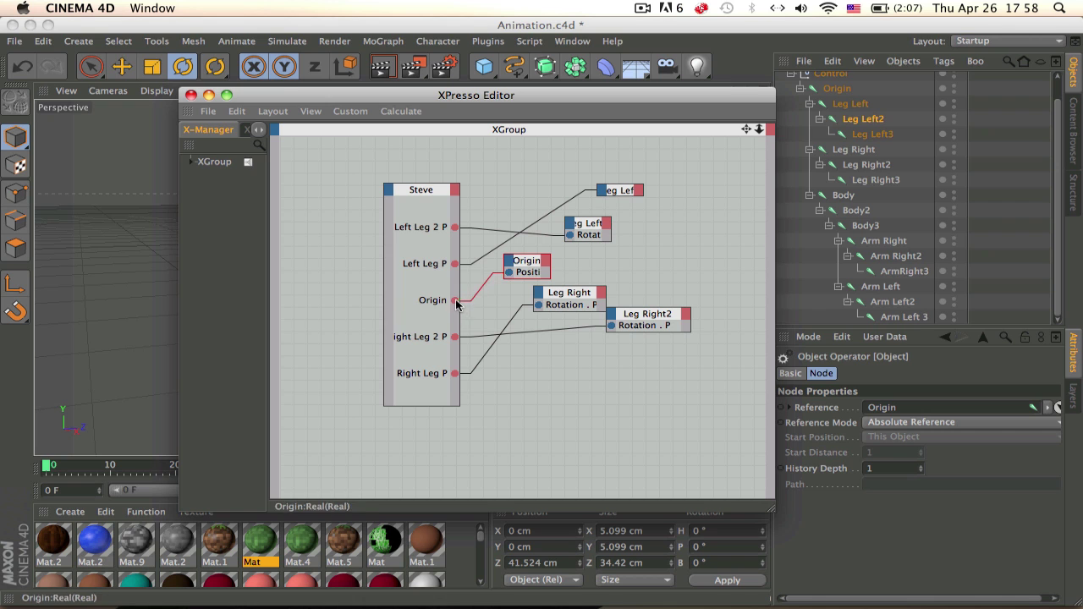
{"action": "left_click", "coordinate": [190, 95]}
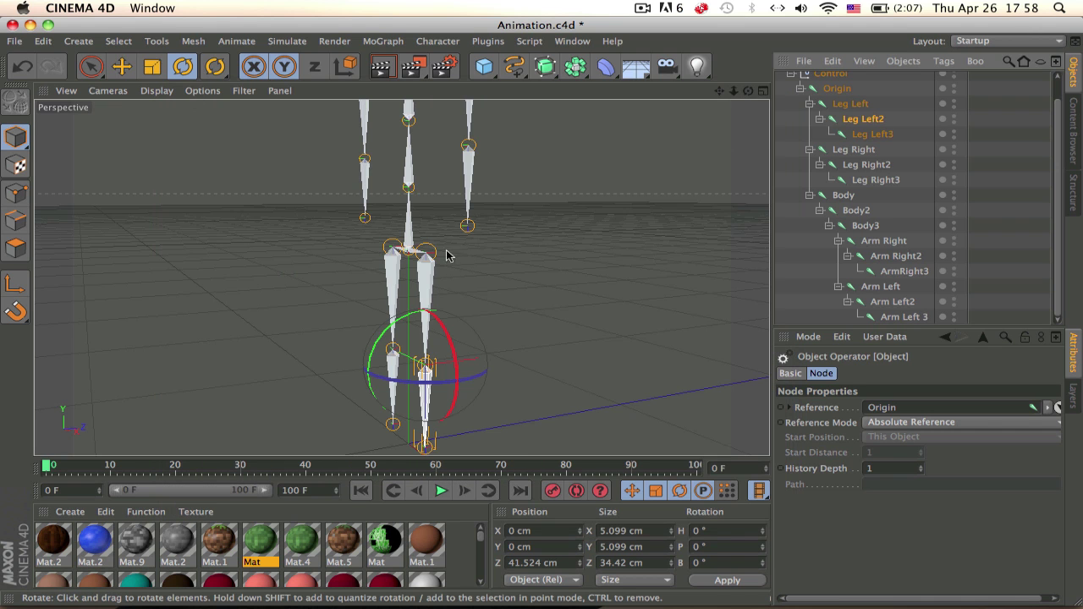
Select the Origin joint with the Move tool to check its axes against the Origin node's connection in the XPresso Editor
{"action": "left_click", "coordinate": [407, 216]}
{"action": "key", "text": "e"}
{"action": "left_click_drag", "start_coordinate": [413, 301], "coordinate": [414, 365]}
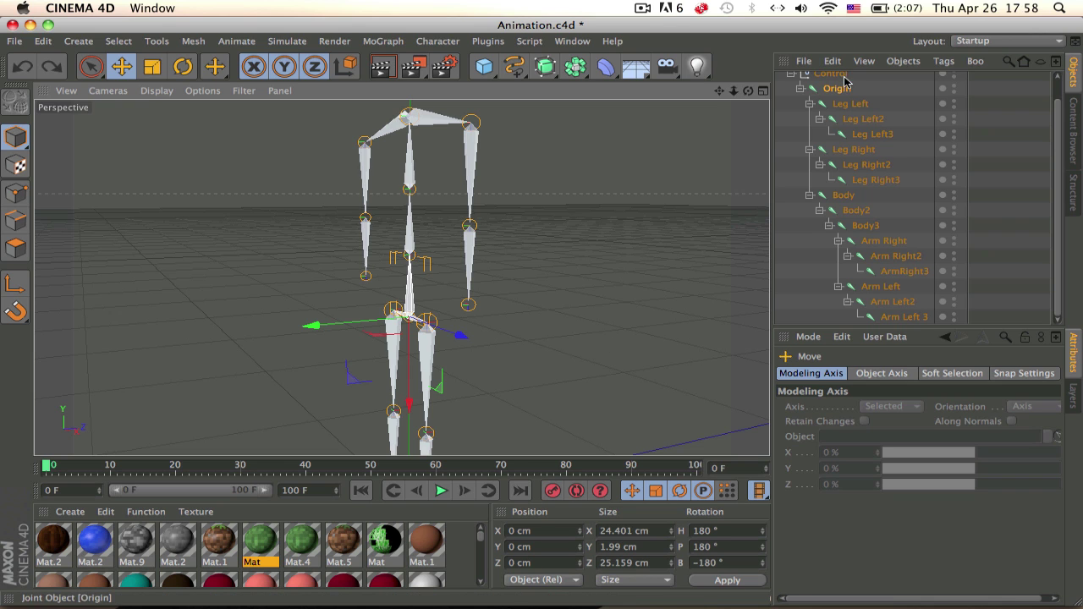
{"action": "scroll", "coordinate": [889, 90], "scroll_direction": "up", "scroll_amount": 2}
{"action": "double_click", "coordinate": [976, 80]}
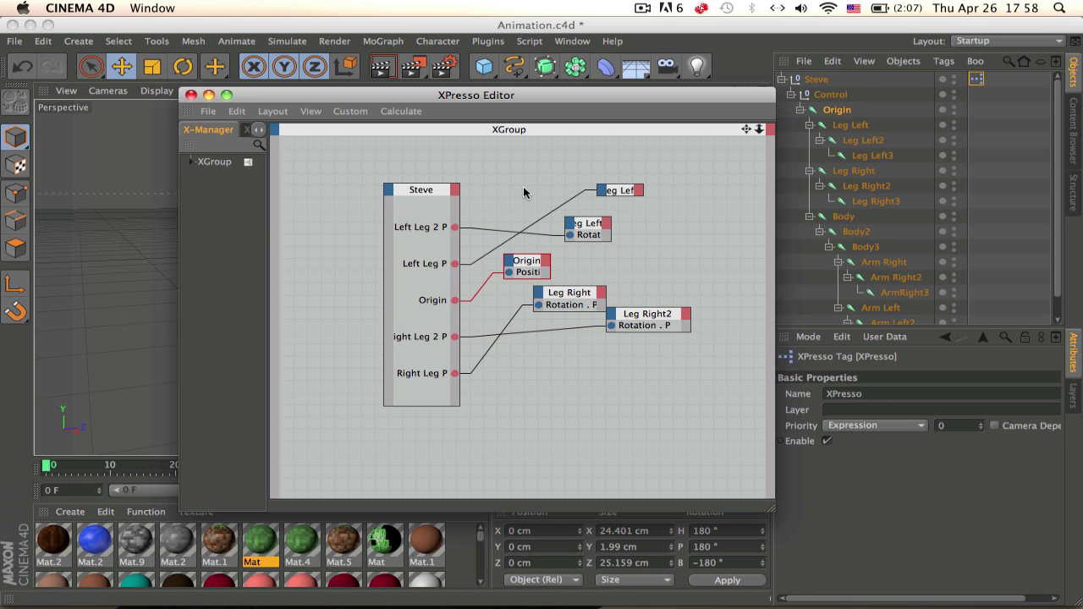
{"action": "left_click", "coordinate": [195, 94]}
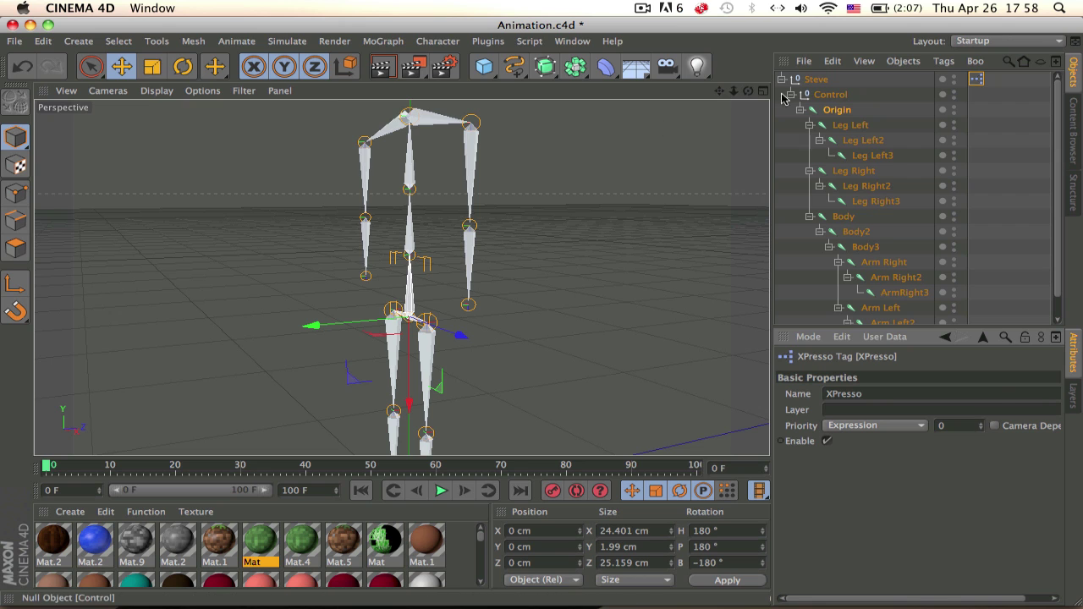
Test the Steve null's user data sliders on the skeleton and reset them to zero
{"action": "left_click", "coordinate": [810, 79]}
{"action": "left_click_drag", "start_coordinate": [1012, 410], "coordinate": [1049, 412]}
{"action": "right_click", "coordinate": [962, 412]}
{"action": "left_click", "coordinate": [962, 413]}
{"action": "key", "text": "super+z"}
{"action": "mouse_move", "coordinate": [988, 425]}
{"action": "left_mouse_down"}
{"action": "mouse_move", "coordinate": [1032, 423]}
{"action": "mouse_move", "coordinate": [986, 422]}
{"action": "mouse_move", "coordinate": [997, 440]}
{"action": "mouse_move", "coordinate": [962, 444]}
{"action": "mouse_move", "coordinate": [987, 442]}
{"action": "left_mouse_up"}
{"action": "scroll", "coordinate": [550, 367], "scroll_direction": "down", "scroll_amount": 3}
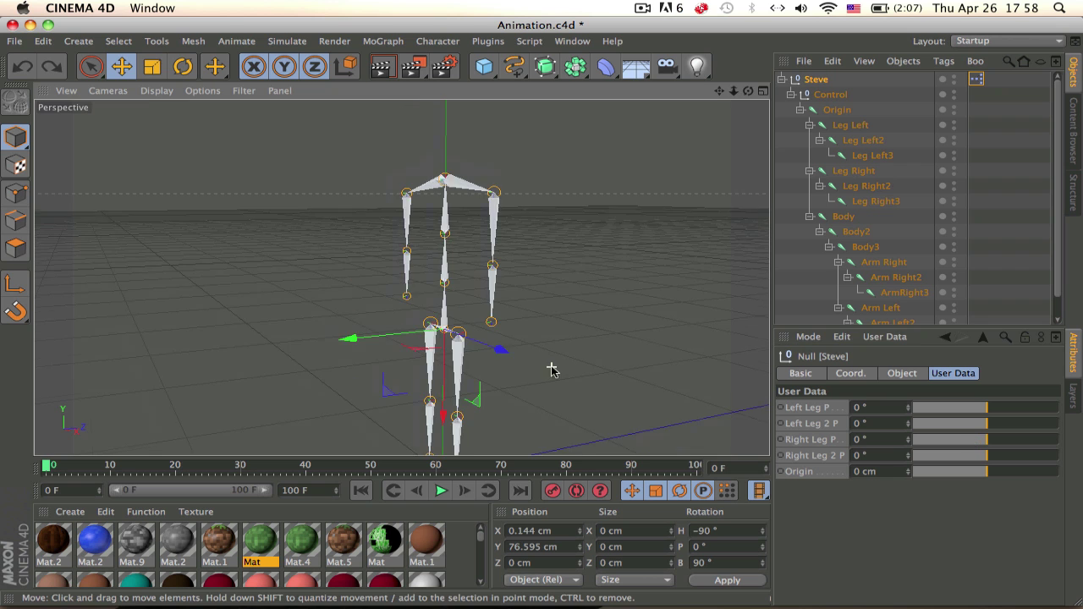
Create a CMotion object and add the Steve null to its list of objects
{"action": "middle_click_drag", "start_coordinate": [481, 316], "coordinate": [463, 288], "text": "alt"}
{"action": "left_click_drag", "start_coordinate": [449, 293], "coordinate": [561, 316], "text": "alt"}
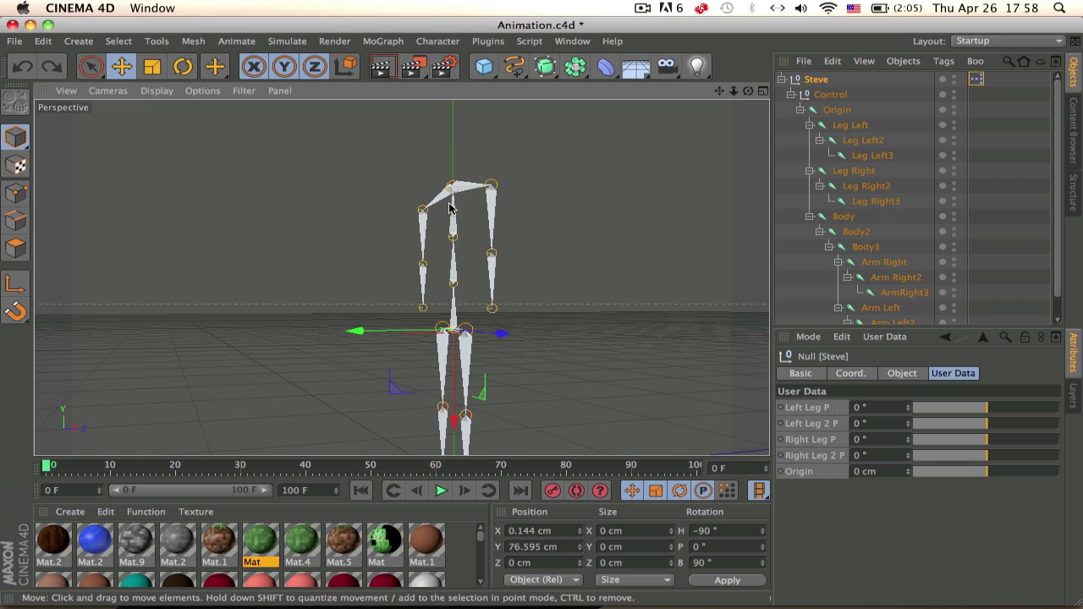
{"action": "left_click", "coordinate": [446, 41]}
{"action": "left_click", "coordinate": [448, 133]}
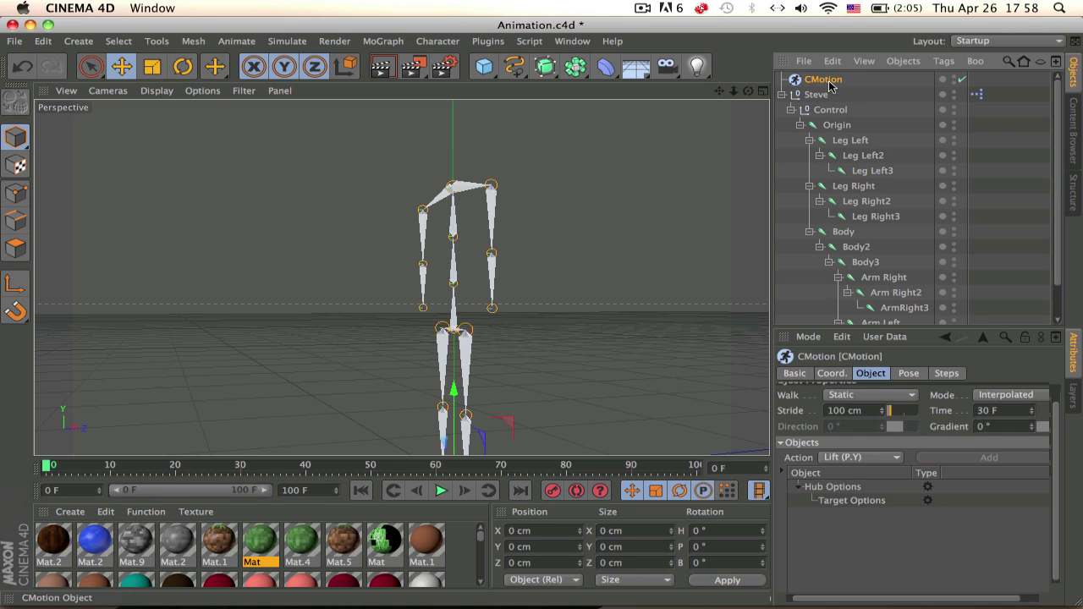
{"action": "left_click_drag", "start_coordinate": [829, 543], "coordinate": [834, 542]}
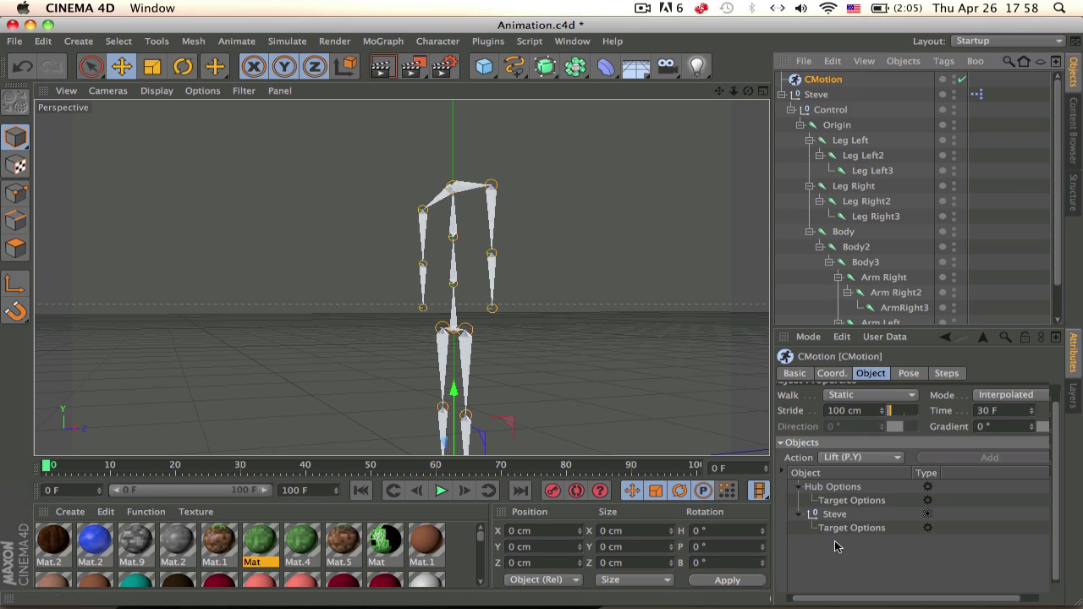
Add a Left Leg P action to Steve in the CMotion object
{"action": "left_click", "coordinate": [834, 514]}
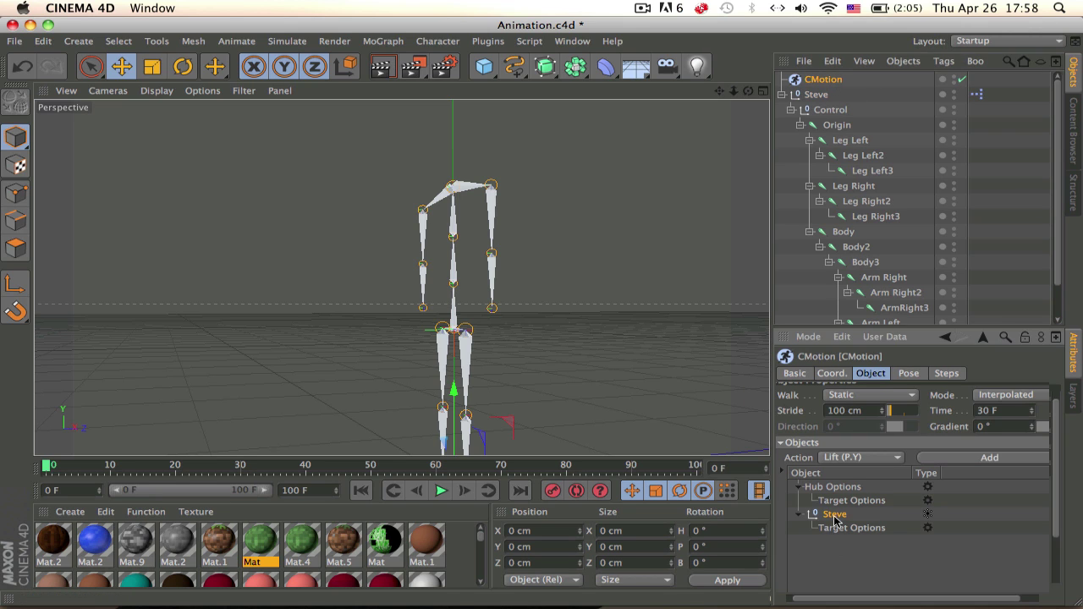
{"action": "left_click", "coordinate": [855, 457]}
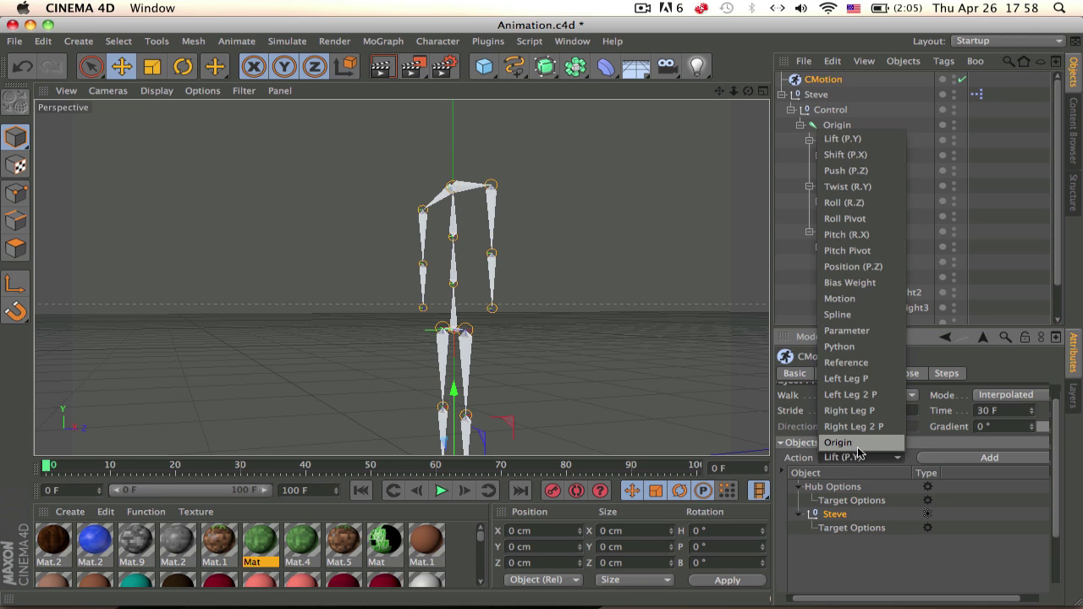
{"action": "left_click", "coordinate": [844, 379]}
{"action": "left_click", "coordinate": [964, 456]}
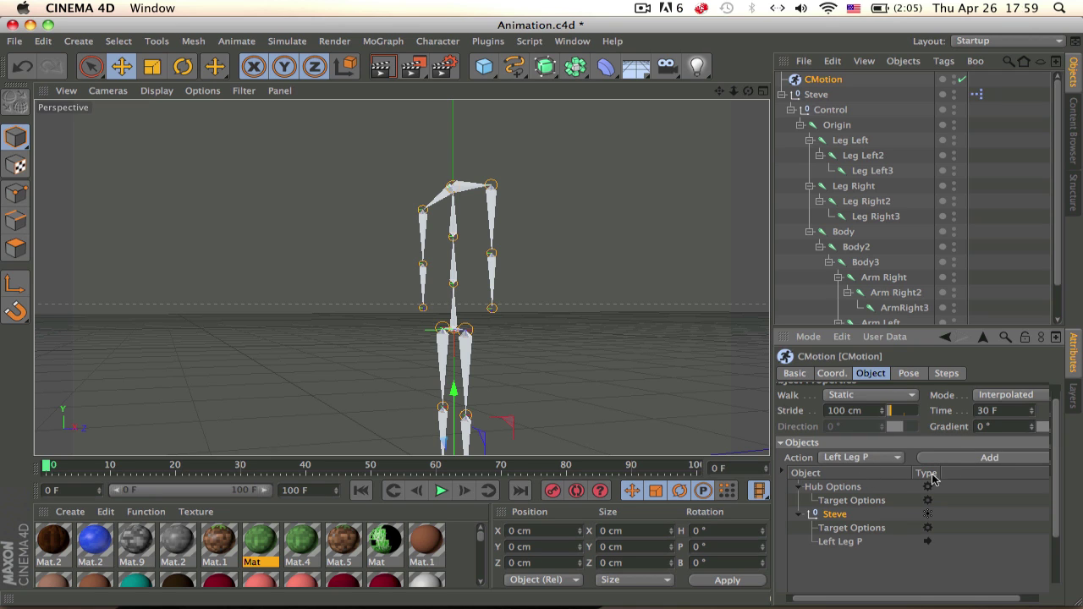
Show the Left Leg P action's curve in a separate window and set its Left Leg P value to 360°
{"action": "left_click", "coordinate": [840, 541]}
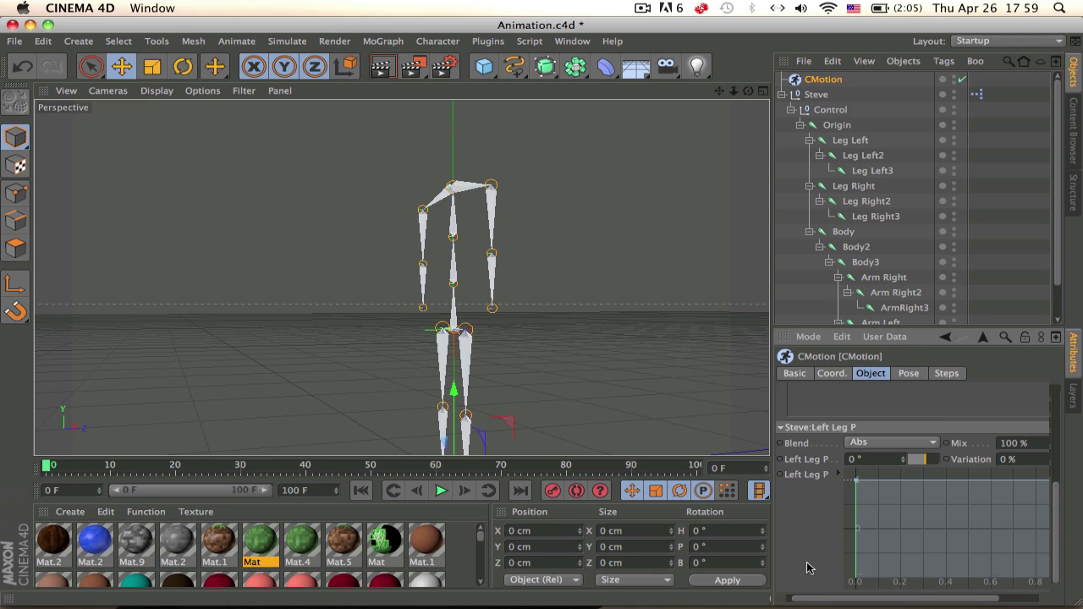
{"action": "right_click", "coordinate": [946, 506]}
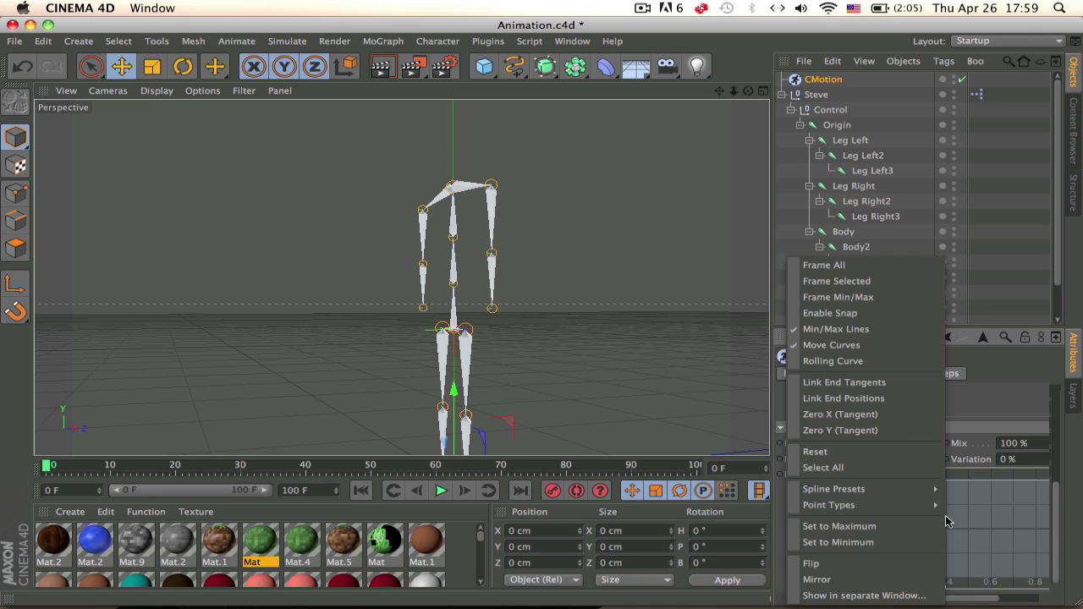
{"action": "left_click", "coordinate": [897, 596]}
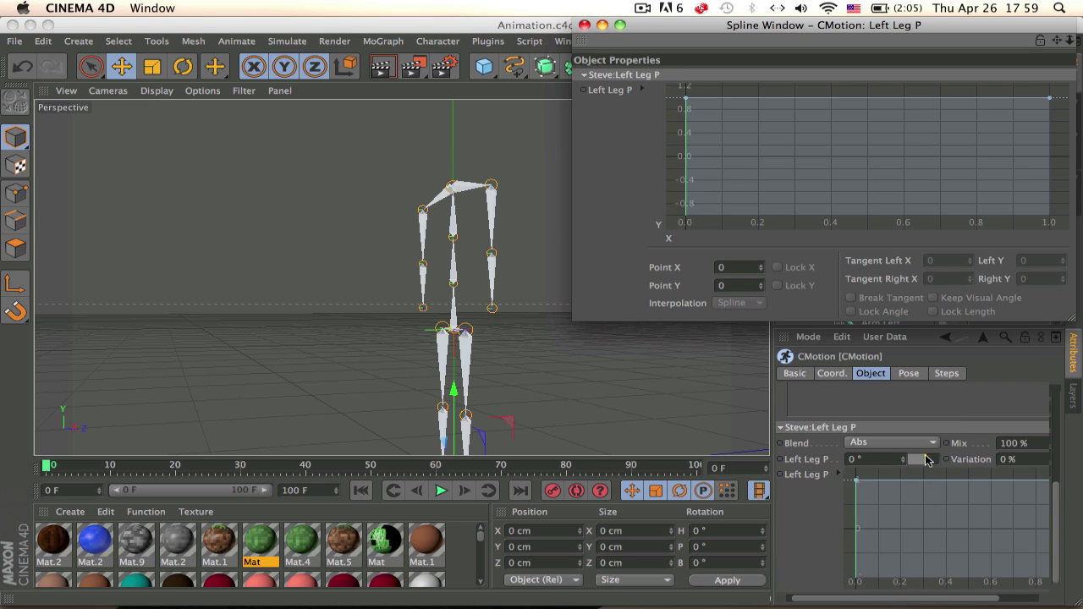
{"action": "left_click_drag", "start_coordinate": [926, 459], "coordinate": [973, 460]}
{"action": "middle_click_drag", "start_coordinate": [613, 366], "coordinate": [590, 301], "text": "alt"}
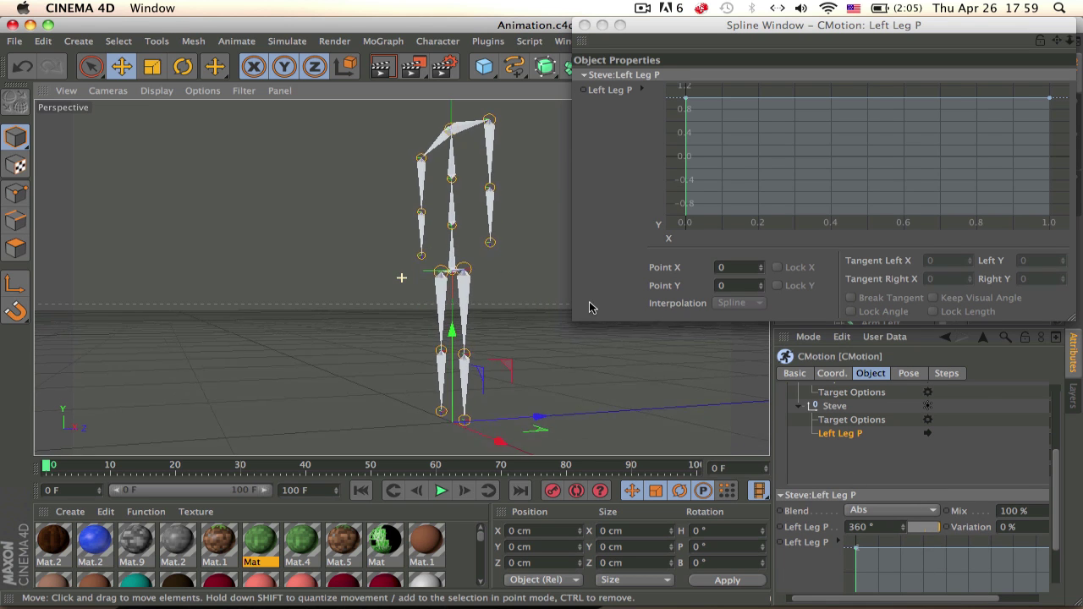
{"action": "left_click_drag", "start_coordinate": [515, 307], "coordinate": [533, 317], "text": "alt"}
{"action": "middle_click_drag", "start_coordinate": [533, 316], "coordinate": [498, 300], "text": "alt"}
Flatten the Left Leg P curve by setting Point Y of both end points to 0
{"action": "left_click_drag", "start_coordinate": [679, 88], "coordinate": [1071, 164]}
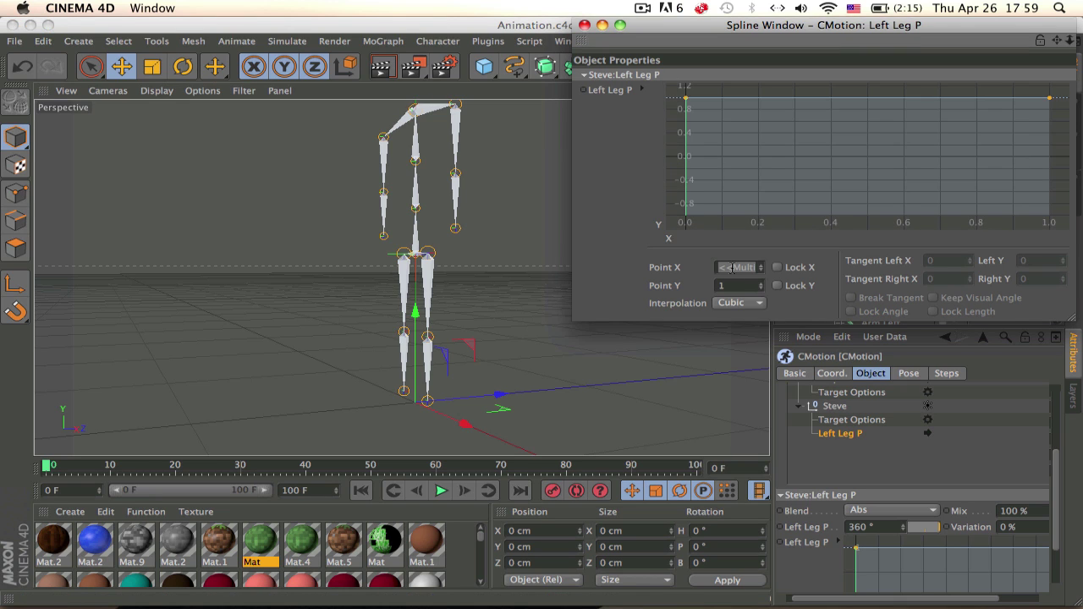
{"action": "type", "text": "0"}
{"action": "key", "text": "Return"}
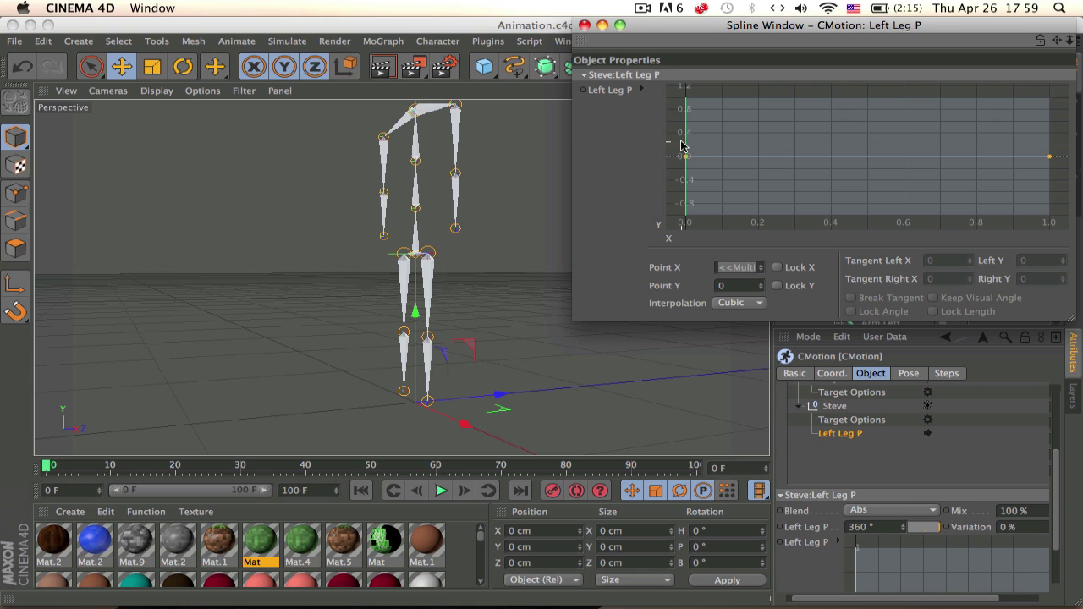
Add a point to the Left Leg P curve at X 0.25 and about Y 0.144, and play the animation
{"action": "left_click", "coordinate": [738, 154]}
{"action": "left_click_drag", "start_coordinate": [751, 152], "coordinate": [748, 151]}
{"action": "key", "text": "super+z"}
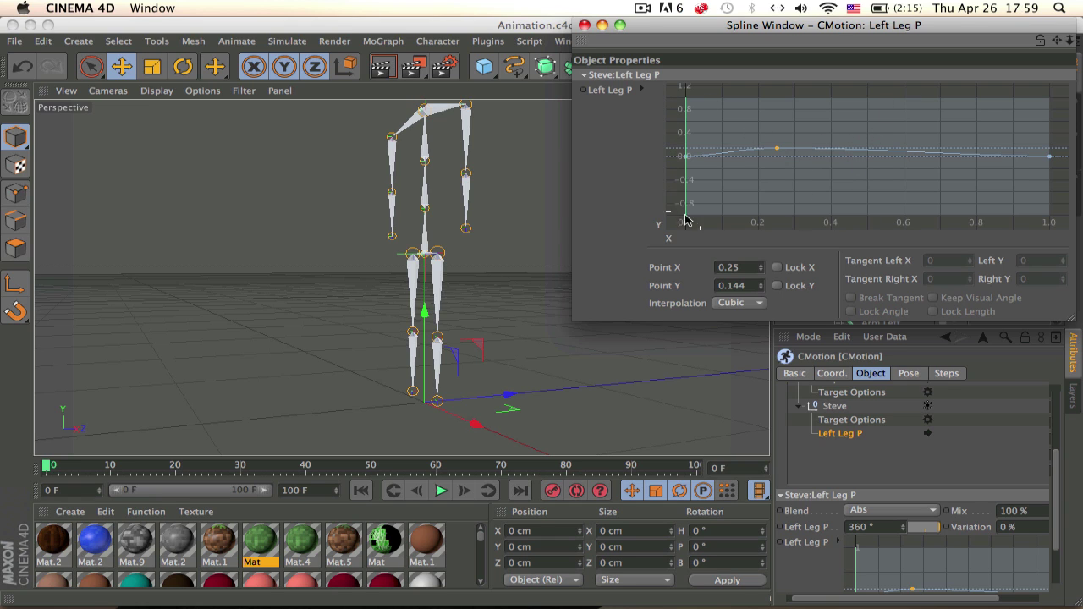
{"action": "left_click", "coordinate": [440, 491]}
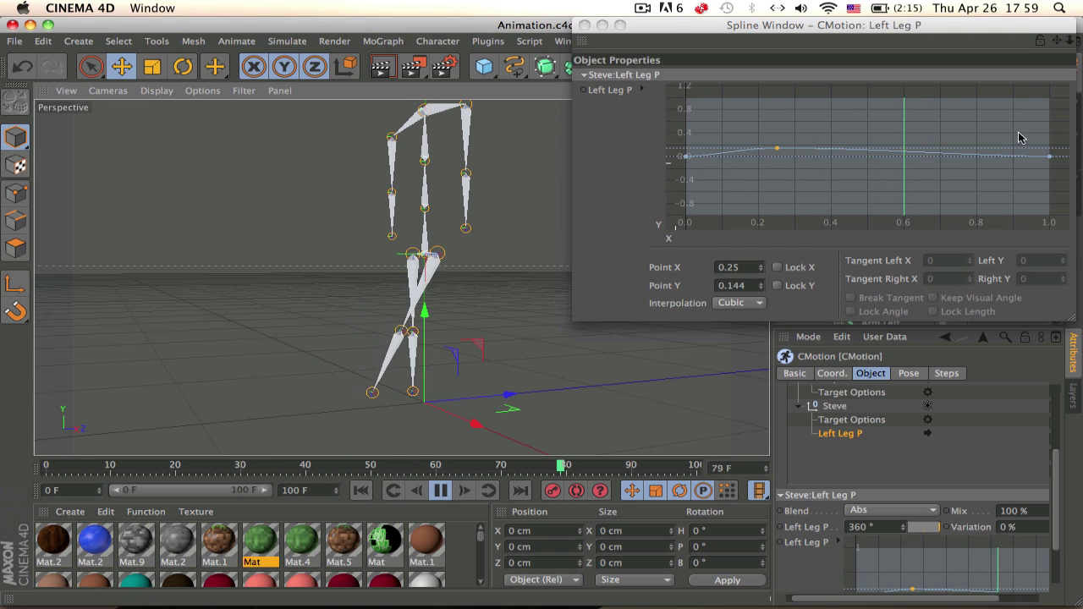
Set Point Y of the curve point at X 0.25 to 0.2 and check the leg swing from the side
{"action": "left_click", "coordinate": [741, 267]}
{"action": "left_click", "coordinate": [744, 286]}
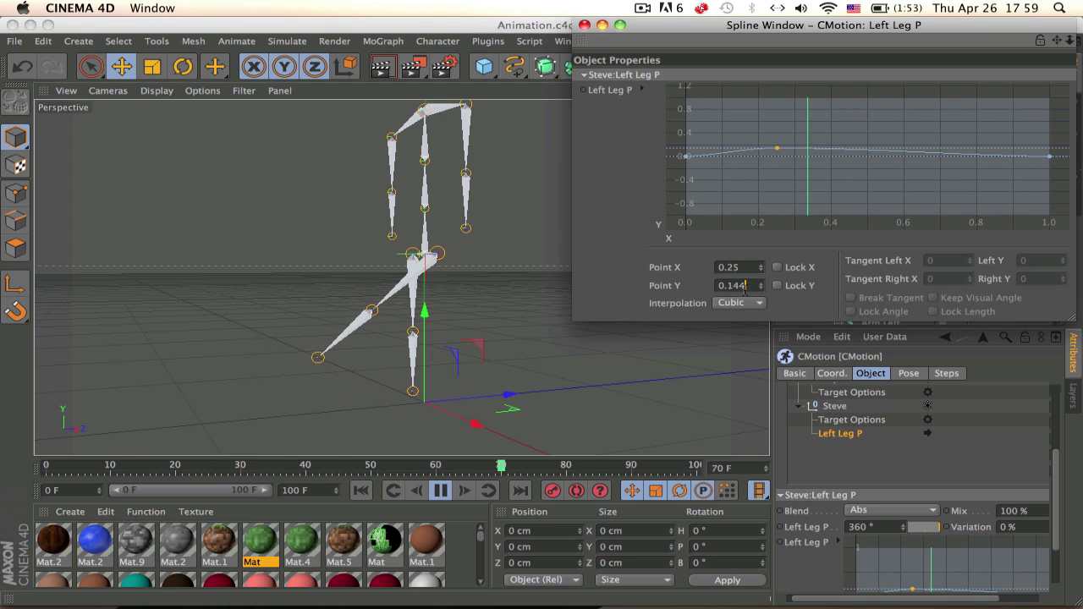
{"action": "key", "text": "BackSpace"}
{"action": "key", "text": "BackSpace"}
{"action": "key", "text": "BackSpace"}
{"action": "type", "text": "2"}
{"action": "key", "text": "Return"}
{"action": "left_click", "coordinate": [381, 319]}
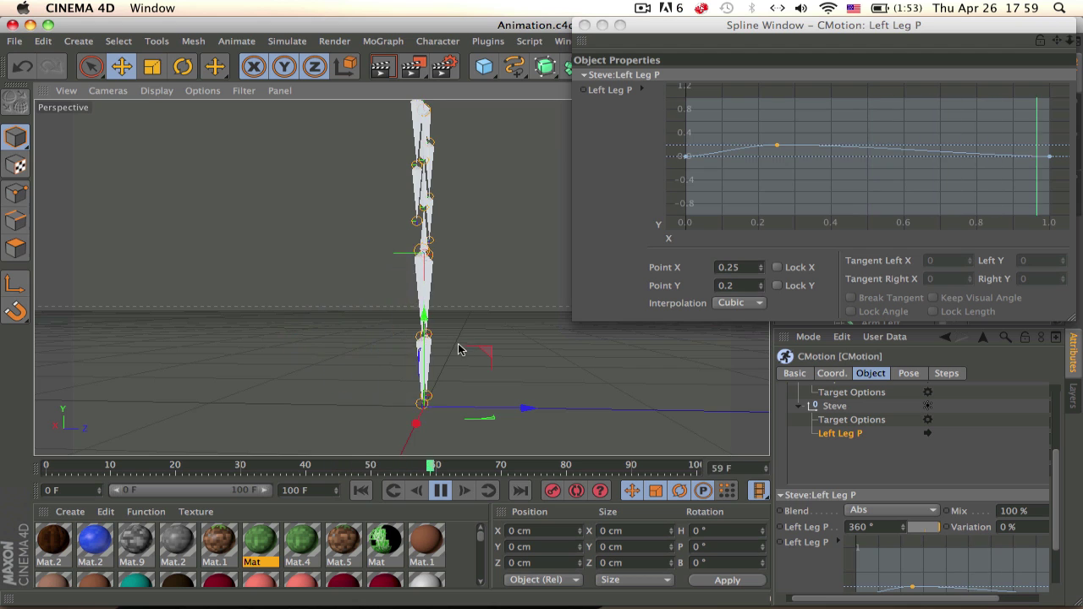
{"action": "left_click", "coordinate": [731, 285]}
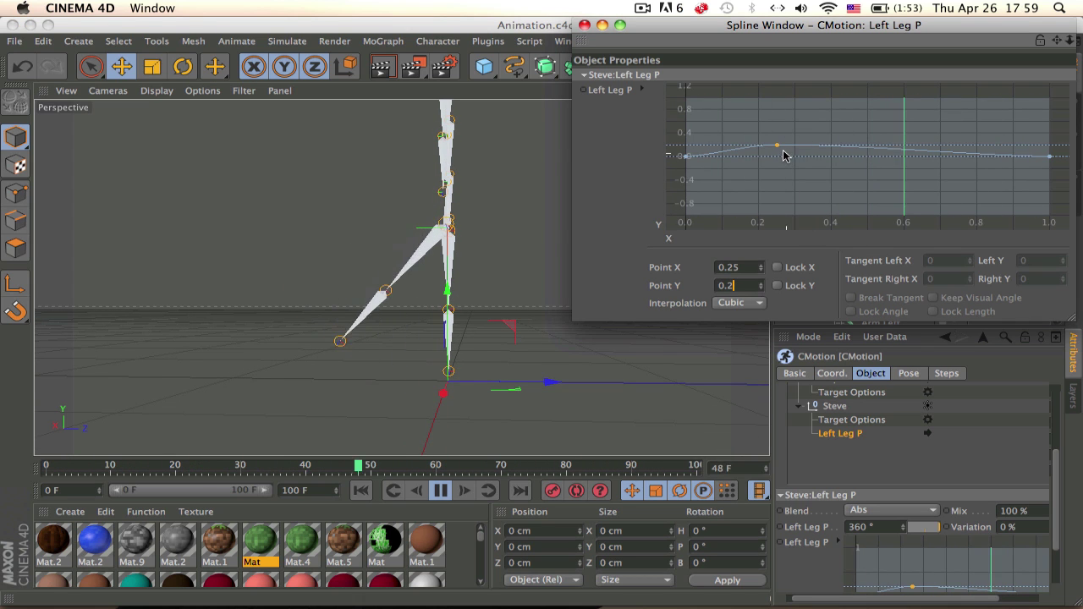
{"action": "mouse_move", "coordinate": [776, 146]}
{"action": "left_mouse_down"}
{"action": "mouse_move", "coordinate": [781, 109]}
{"action": "mouse_move", "coordinate": [778, 154]}
{"action": "left_mouse_up"}
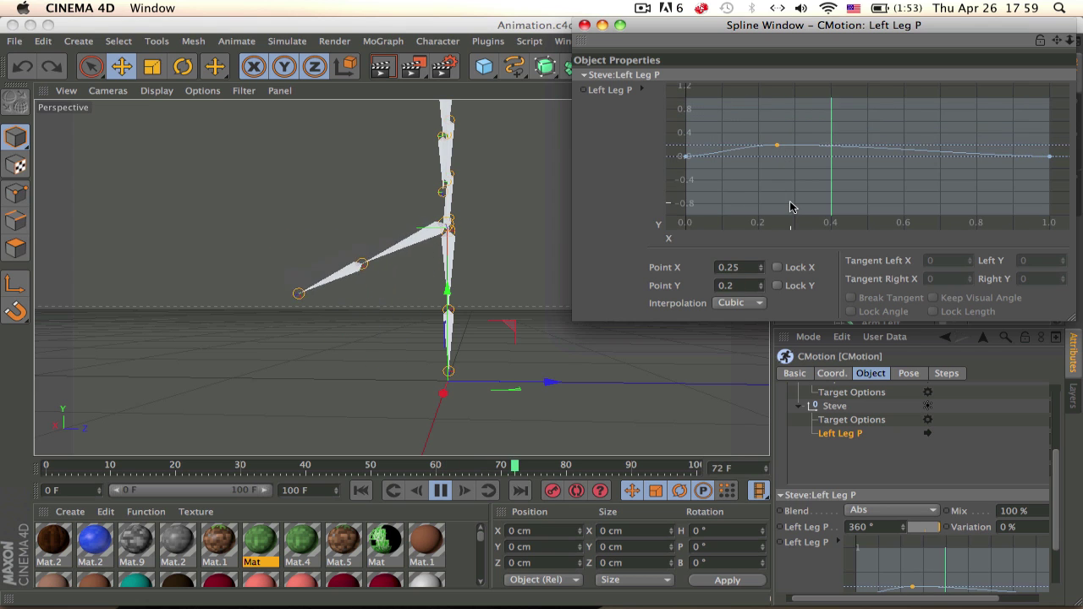
Add a curve point at about X 0.751 below the zero line and set its Point Y to -0.2
{"action": "left_click", "coordinate": [958, 170], "text": "ctrl"}
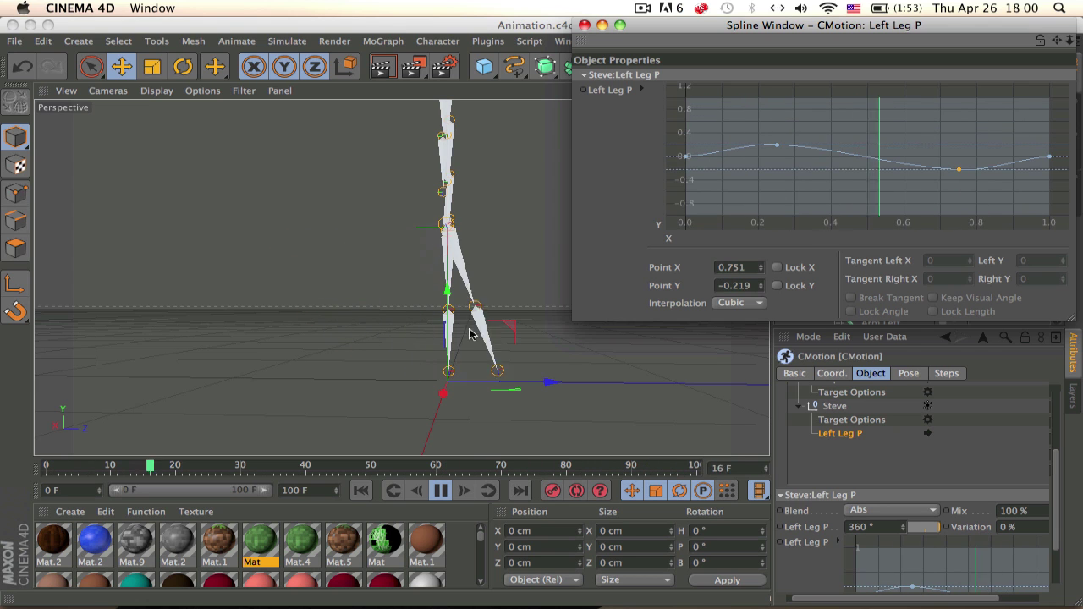
{"action": "left_click", "coordinate": [760, 283]}
{"action": "left_click", "coordinate": [750, 286]}
{"action": "key", "text": "BackSpace"}
{"action": "key", "text": "BackSpace"}
{"action": "key", "text": "Return"}
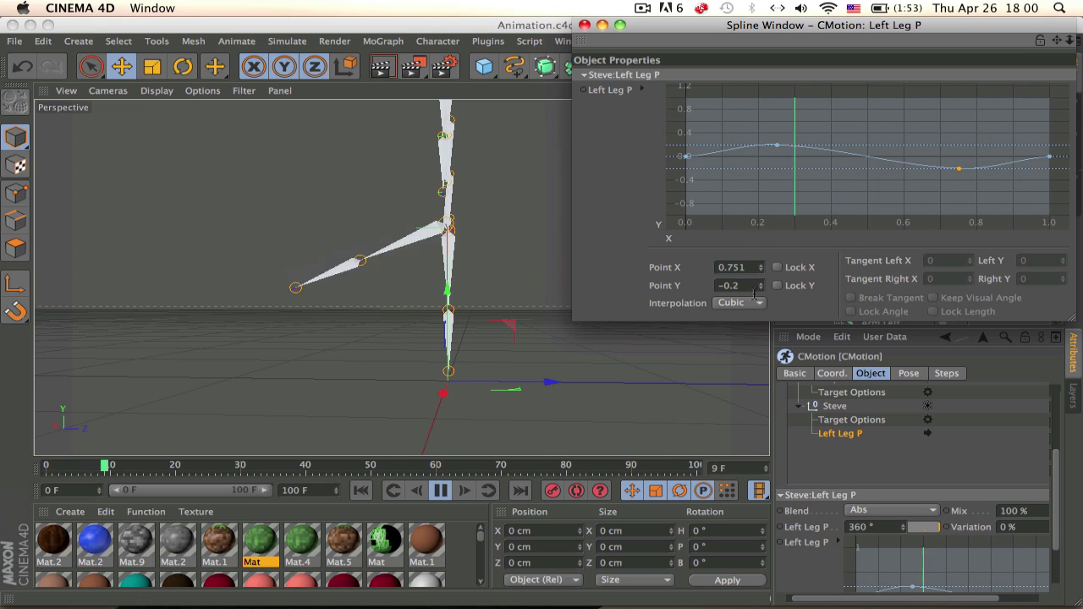
Set the lower curve point's Point X to 0.753 and select the curve's end point
{"action": "left_click", "coordinate": [746, 267]}
{"action": "key", "text": "BackSpace"}
{"action": "key", "text": "BackSpace"}
{"action": "type", "text": "5"}
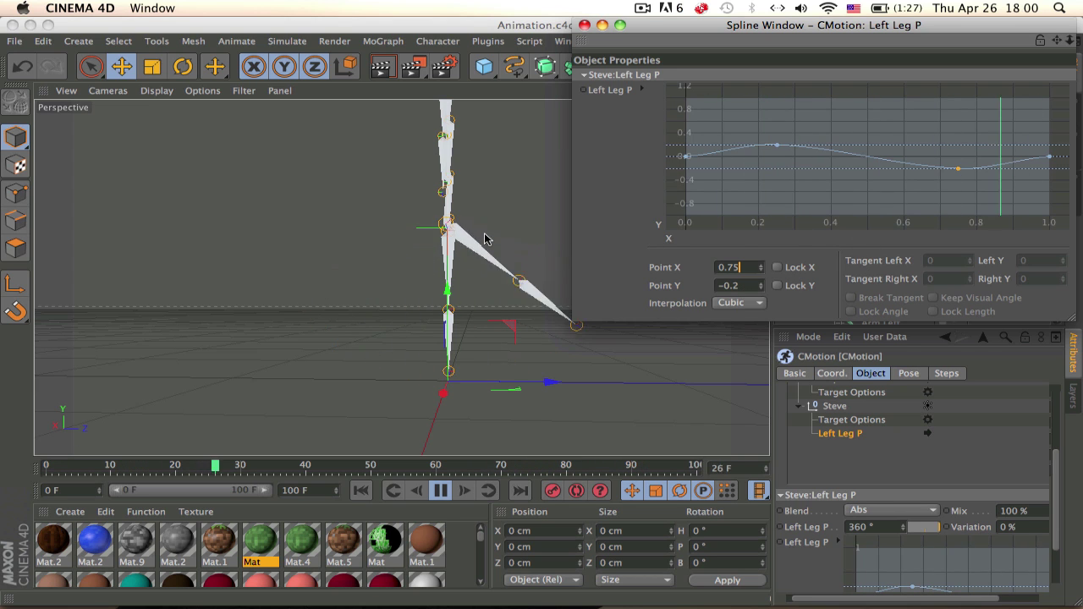
{"action": "type", "text": "3"}
{"action": "left_click", "coordinate": [462, 295]}
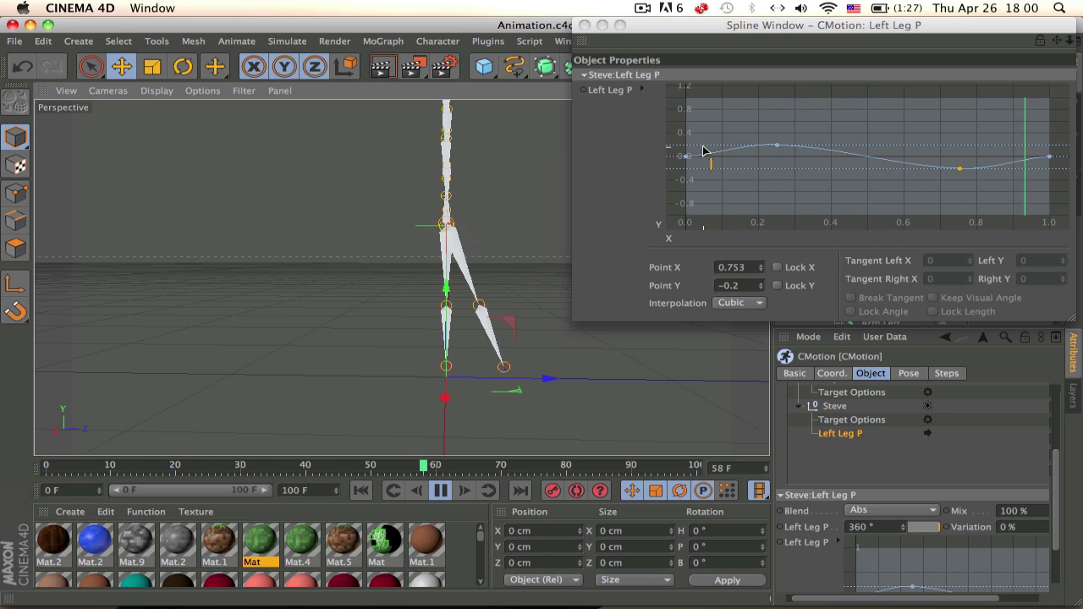
{"action": "right_click", "coordinate": [1051, 159]}
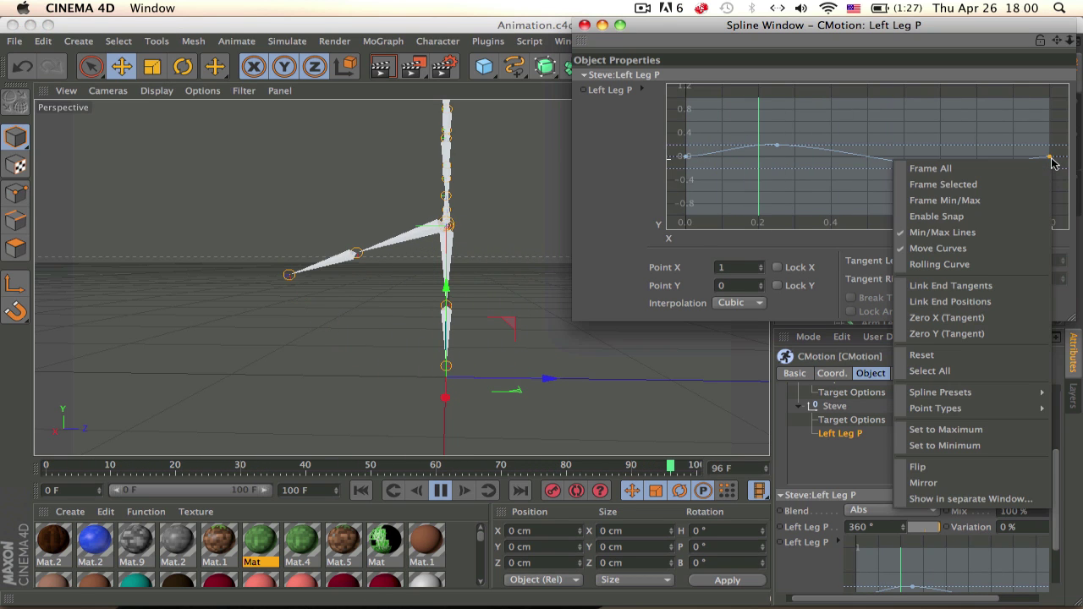
{"action": "left_click", "coordinate": [1051, 156]}
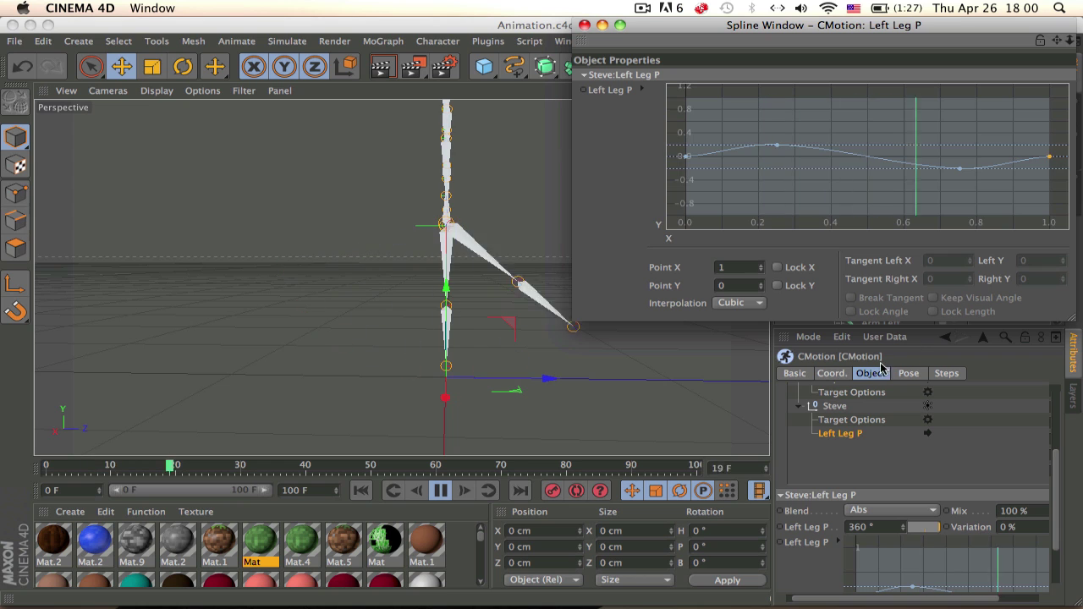
Add the Left Leg 2 P slider to the Steve object as a new CMotion action
{"action": "left_click", "coordinate": [834, 409]}
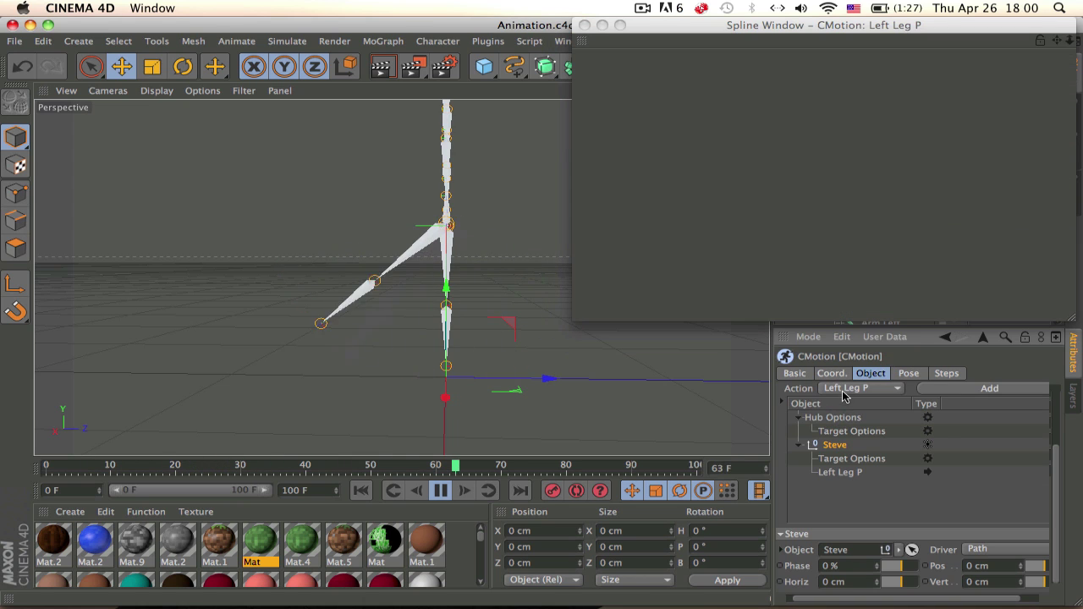
{"action": "left_click", "coordinate": [859, 388]}
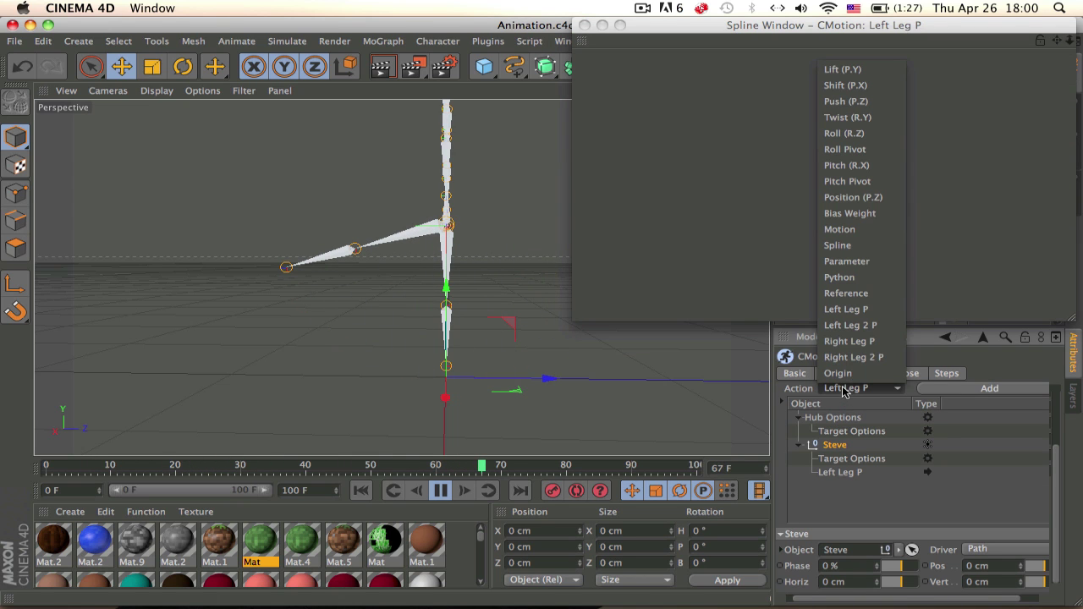
{"action": "left_click", "coordinate": [872, 326]}
{"action": "left_click", "coordinate": [955, 389]}
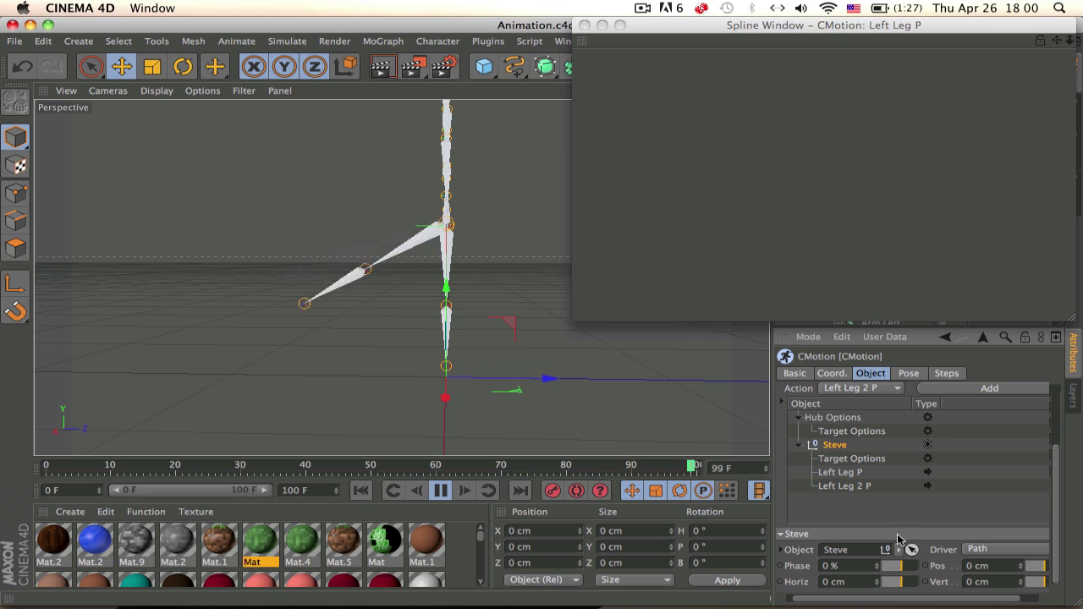
Set the Left Leg 2 P action's angle to 360° and open its curve in a separate spline window
{"action": "left_click", "coordinate": [854, 491]}
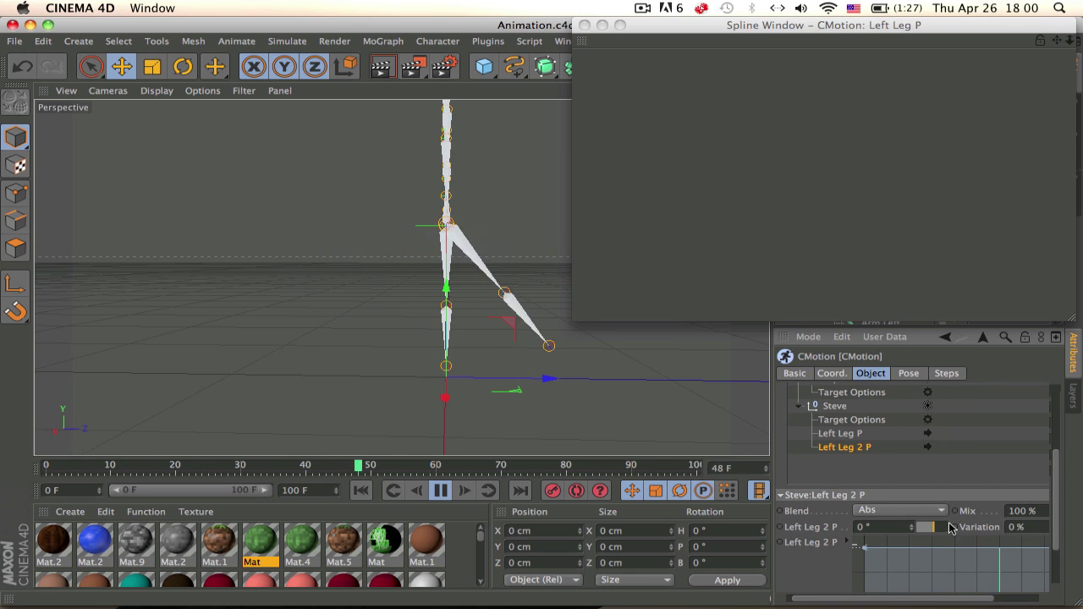
{"action": "right_click", "coordinate": [994, 543]}
{"action": "left_click", "coordinate": [888, 590]}
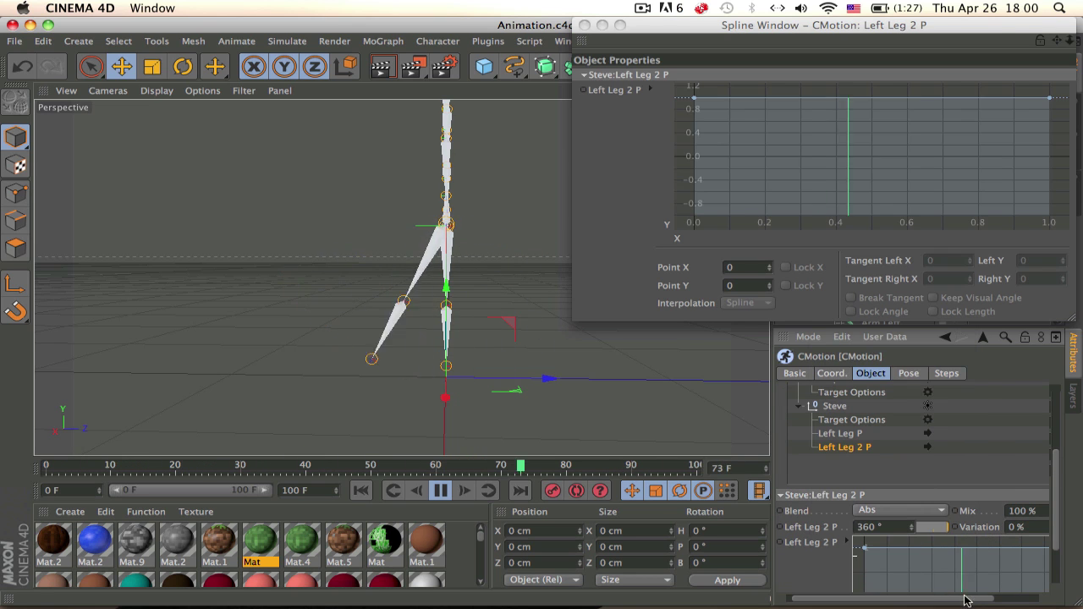
Select both end points of the Left Leg 2 P curve and set their Point Y to 0
{"action": "left_click_drag", "start_coordinate": [680, 90], "coordinate": [1068, 147]}
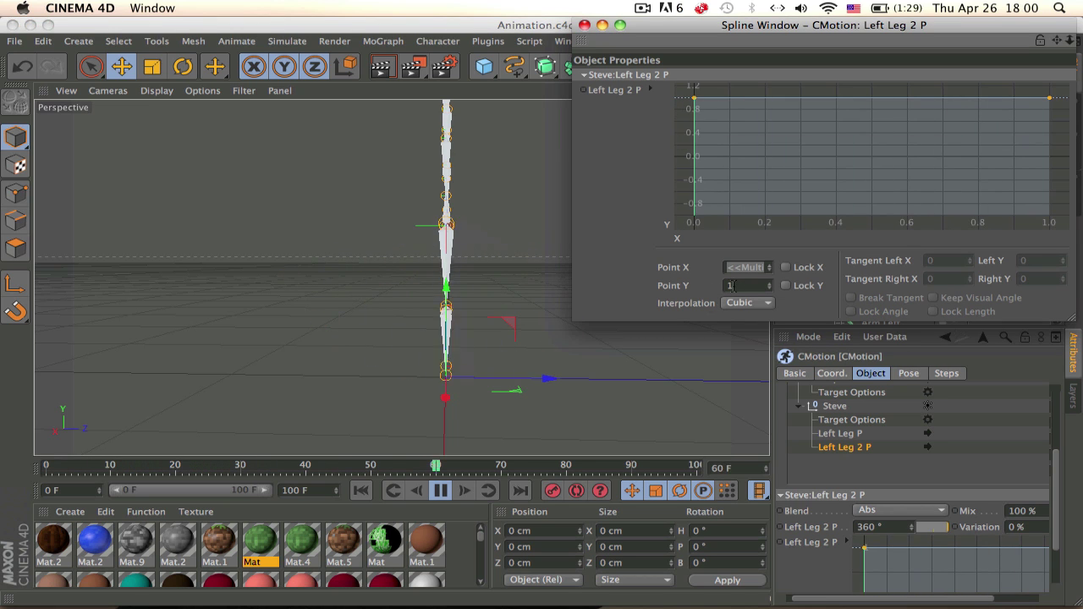
{"action": "type", "text": "0"}
{"action": "key", "text": "Return"}
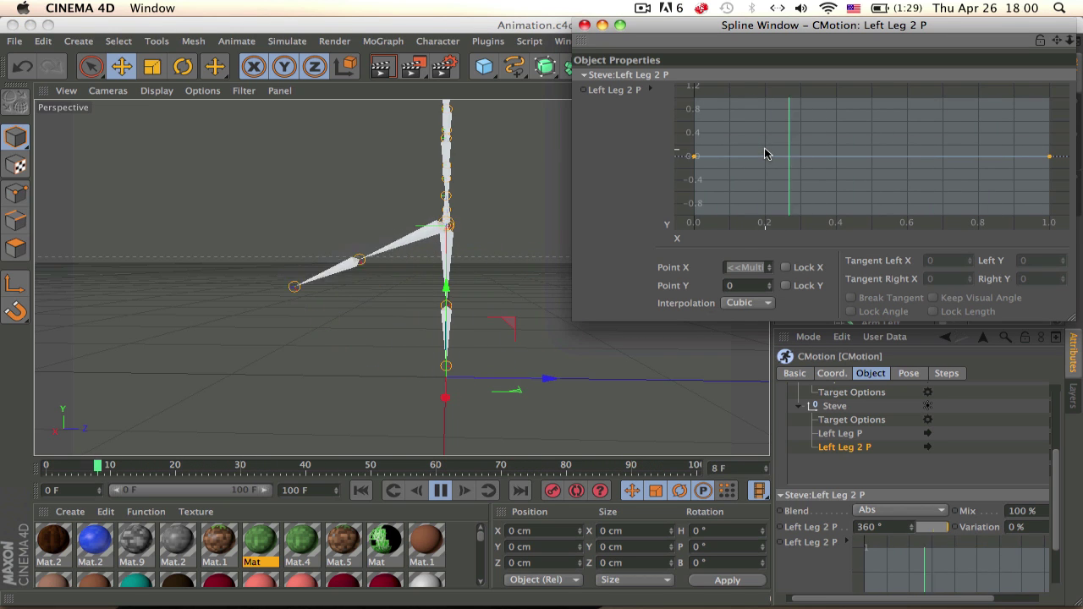
Add a point below the zero line on the Left Leg 2 P curve at Point X 0.25 and Point Y -0.2
{"action": "left_click", "coordinate": [764, 149], "text": "ctrl"}
{"action": "key", "text": "super+z"}
{"action": "left_click", "coordinate": [771, 169], "text": "ctrl"}
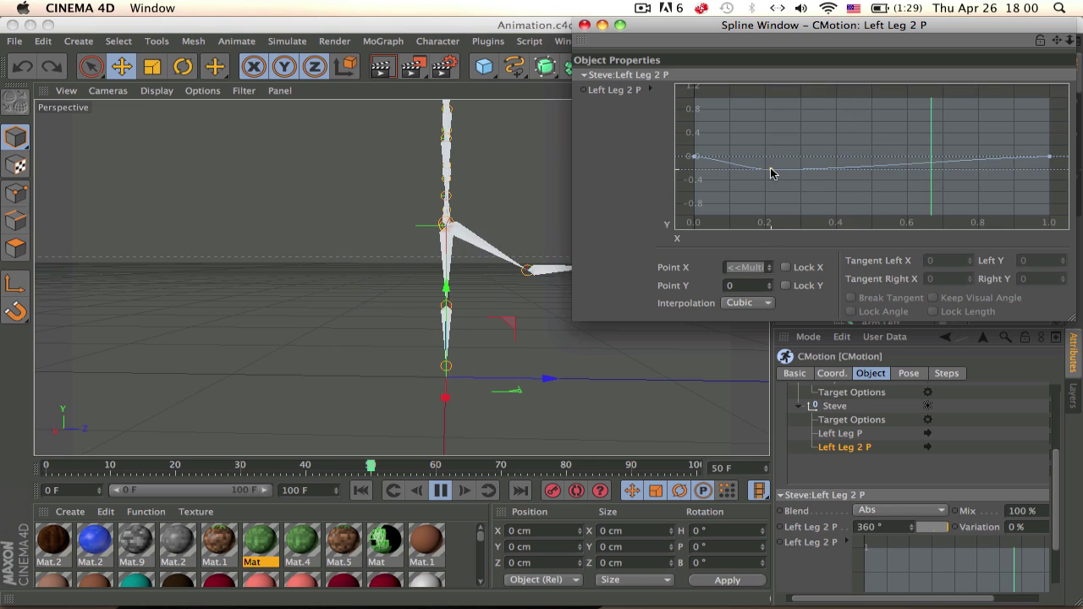
{"action": "left_click_drag", "start_coordinate": [401, 277], "coordinate": [544, 242], "text": "alt"}
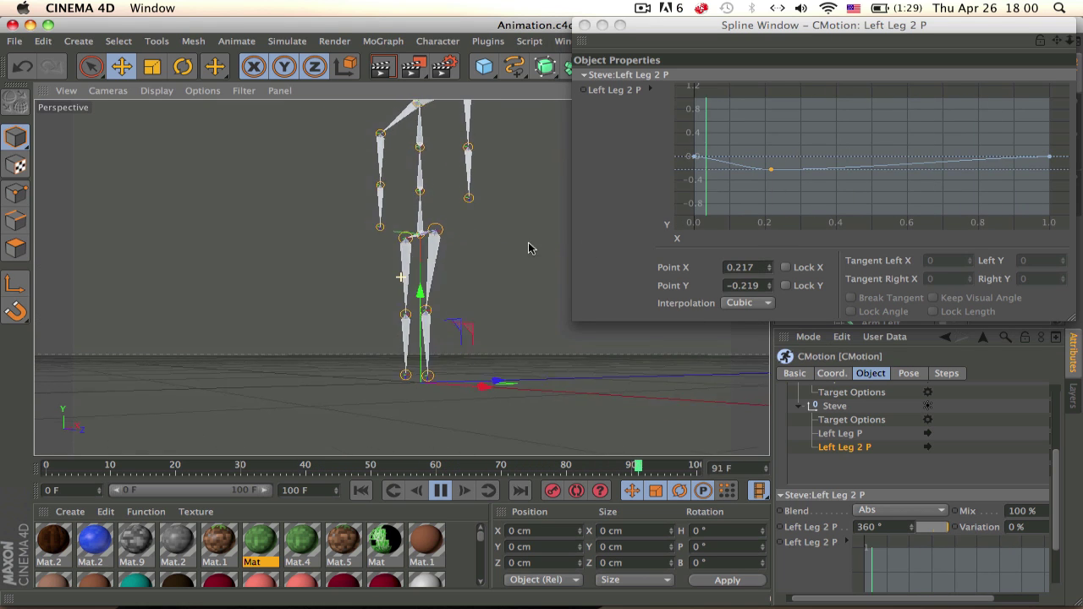
{"action": "left_click", "coordinate": [758, 266]}
{"action": "left_click", "coordinate": [761, 285]}
{"action": "key", "text": "BackSpace"}
{"action": "key", "text": "BackSpace"}
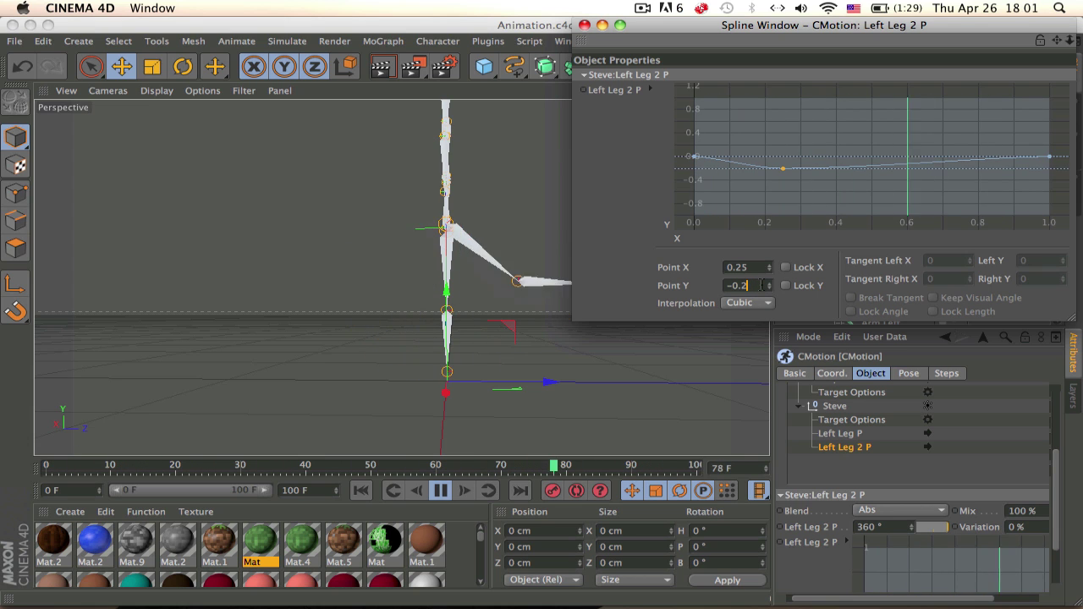
Try Point Y -0.3 for the curve point at X 0.25, then settle on -0.25
{"action": "key", "text": "BackSpace"}
{"action": "type", "text": "3"}
{"action": "key", "text": "Return"}
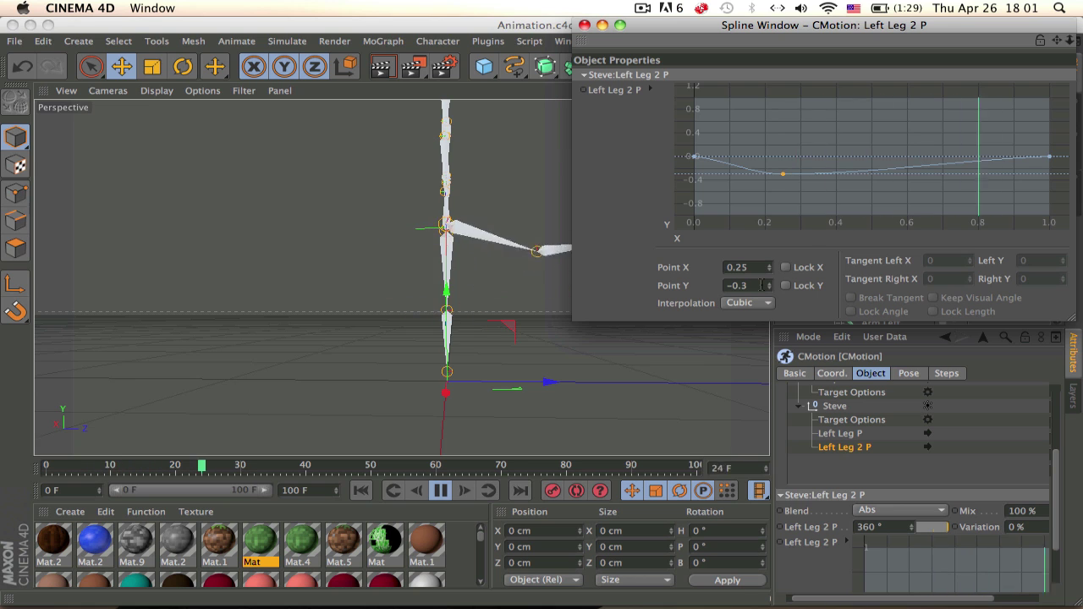
{"action": "key", "text": "BackSpace"}
{"action": "type", "text": "25"}
{"action": "key", "text": "Return"}
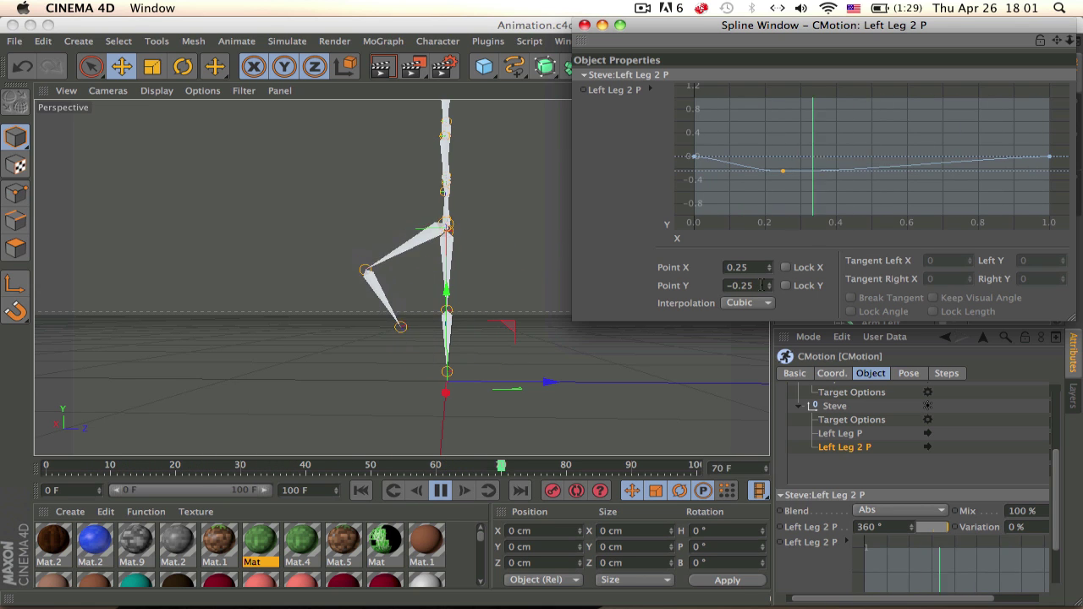
Add a second point to the Left Leg 2 P curve and set it to Point X 0.5 and Point Y -0.1
{"action": "left_click", "coordinate": [874, 173], "text": "ctrl"}
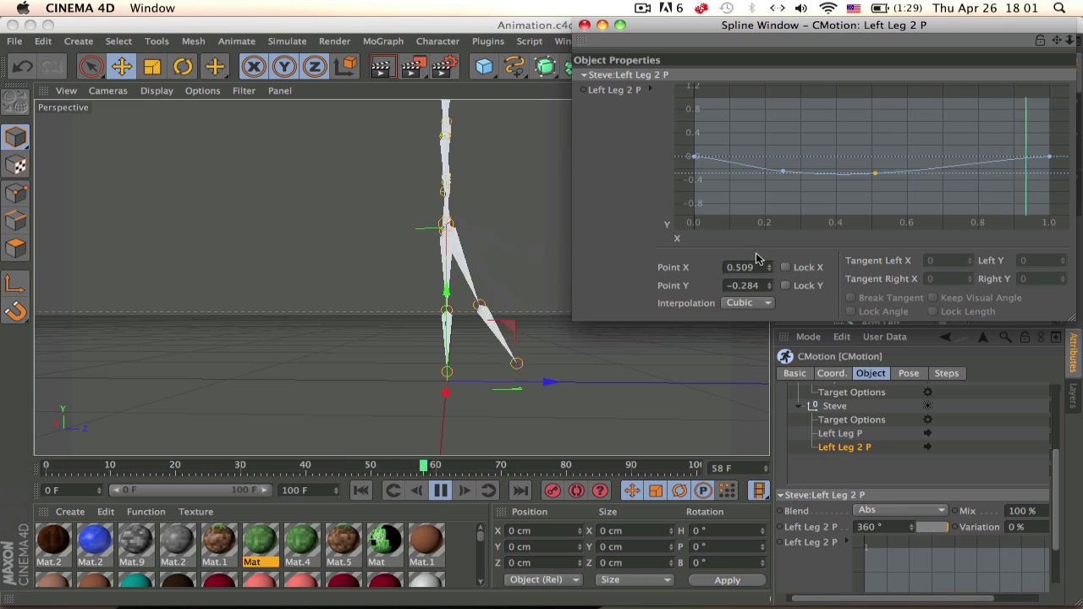
{"action": "left_click", "coordinate": [759, 267]}
{"action": "key", "text": "BackSpace"}
{"action": "key", "text": "BackSpace"}
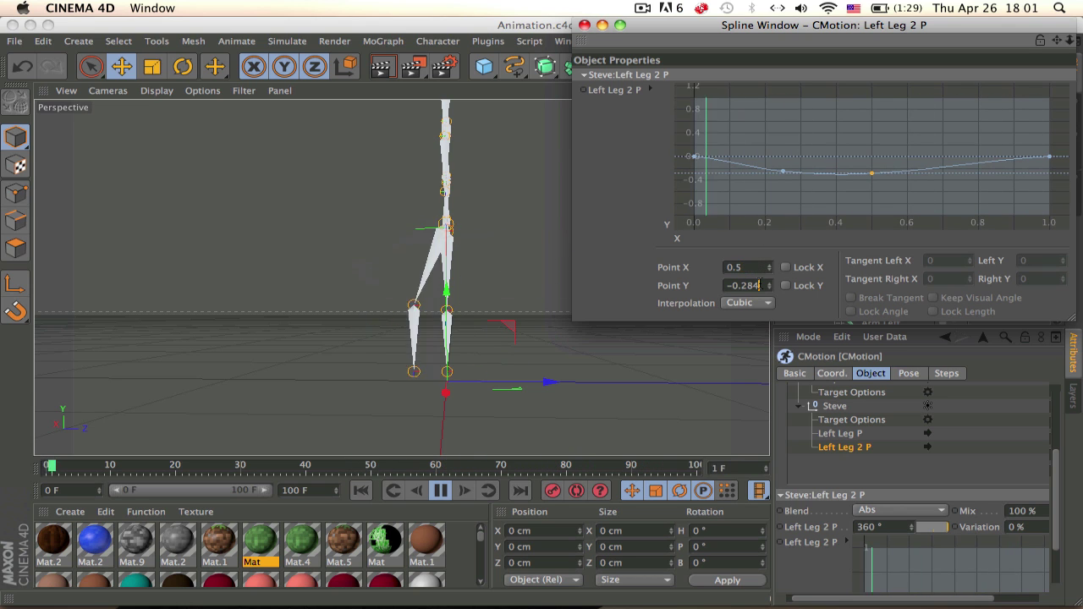
{"action": "key", "text": "BackSpace"}
{"action": "key", "text": "BackSpace"}
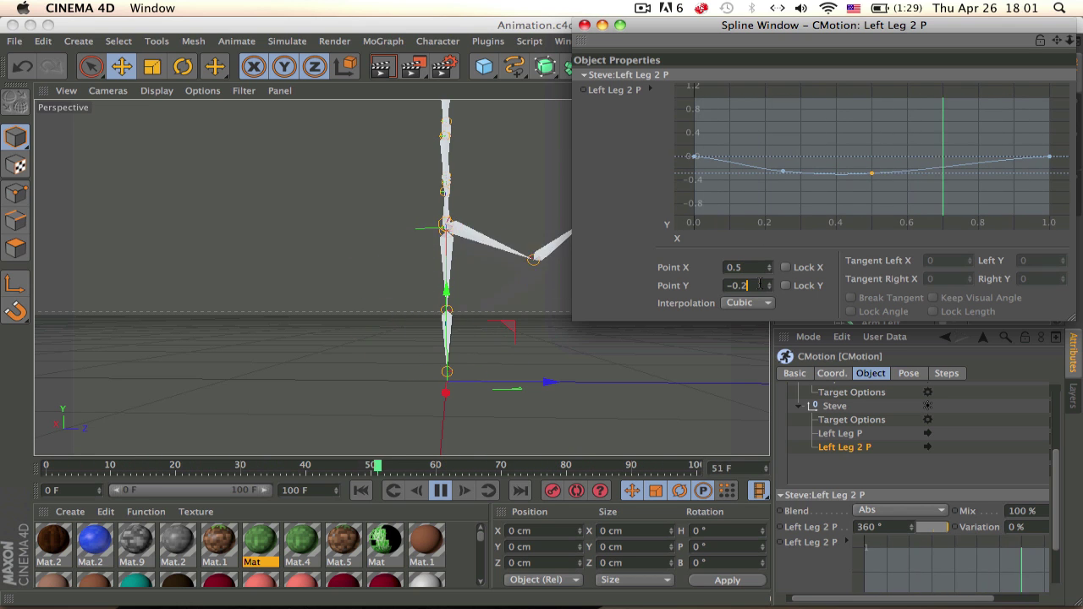
{"action": "type", "text": ".1"}
{"action": "key", "text": "Return"}
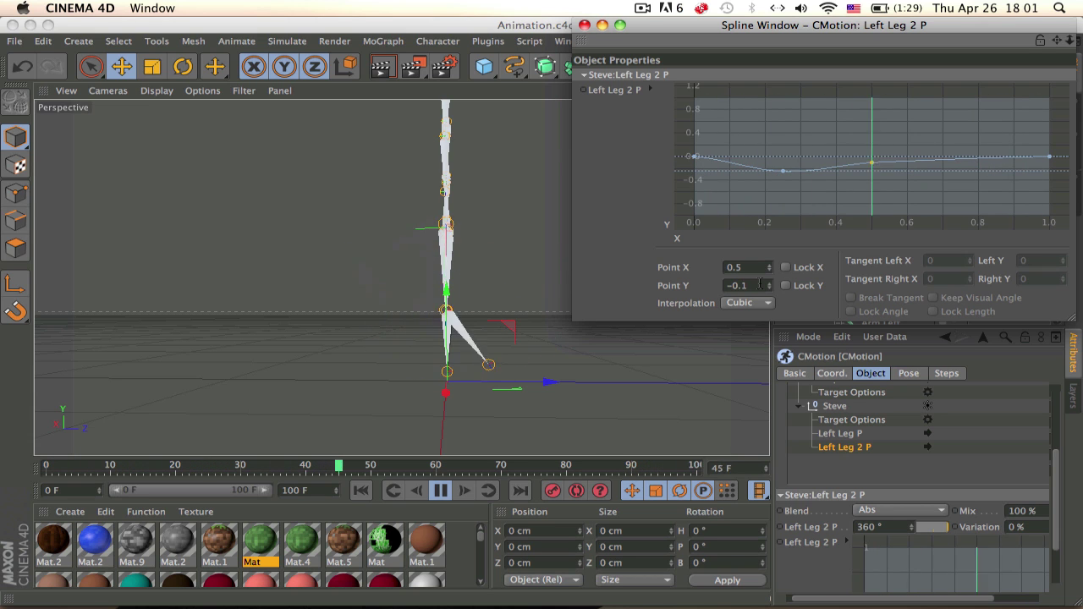
Add a third point to the Left Leg 2 P curve at Point X 0.75 and Point Y -0.05
{"action": "left_click", "coordinate": [987, 163], "text": "ctrl"}
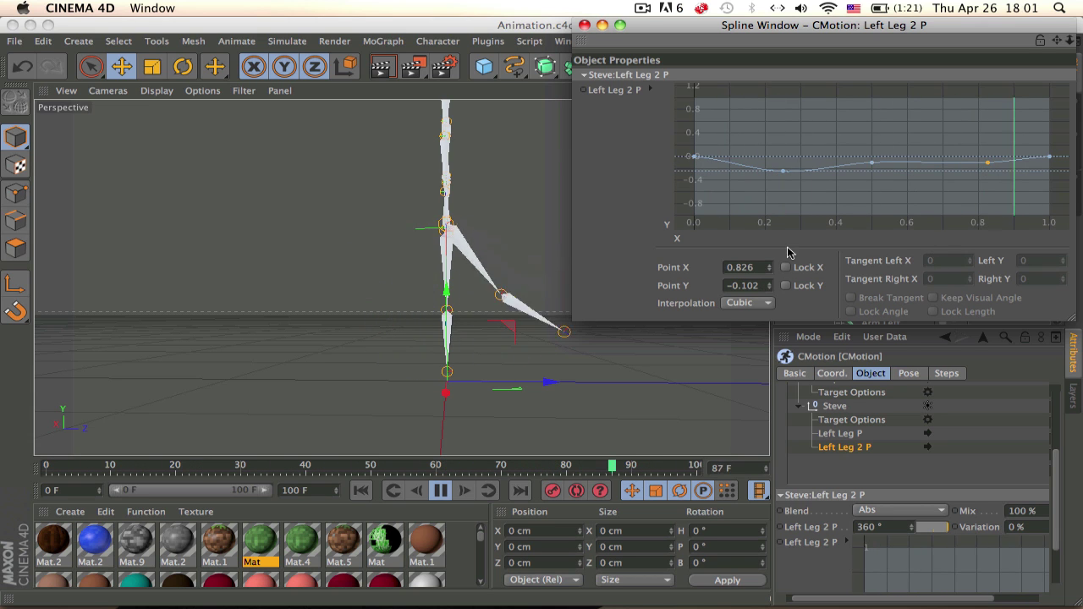
{"action": "key", "text": "BackSpace"}
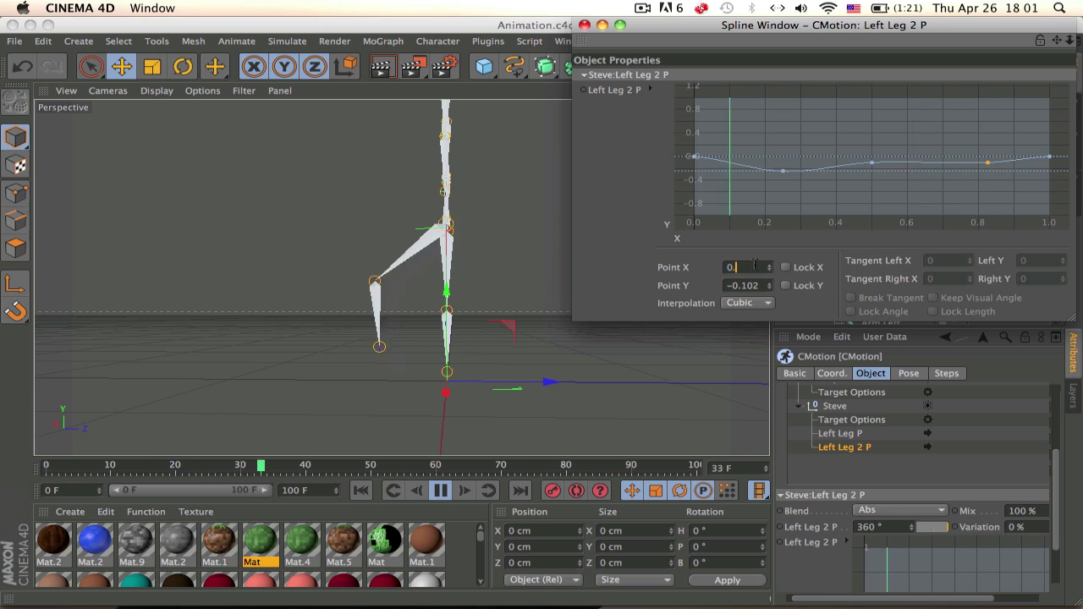
{"action": "type", "text": "5"}
{"action": "key", "text": "BackSpace"}
{"action": "key", "text": "BackSpace"}
{"action": "key", "text": "BackSpace"}
{"action": "key", "text": "BackSpace"}
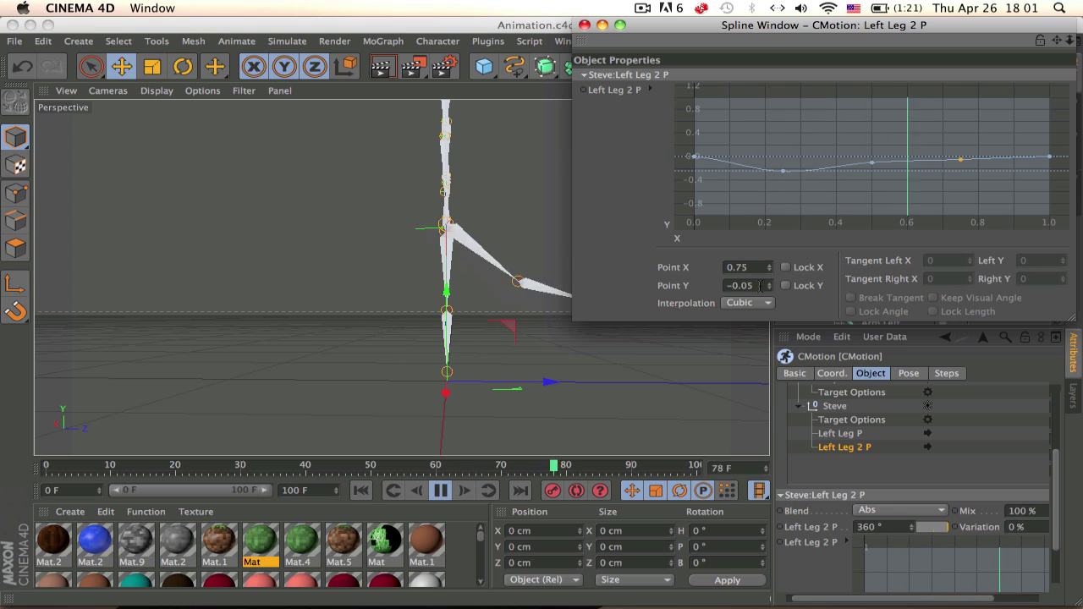
Set Point Y of the curve point at X 0.5 to -0.075 and check the knee motion in the viewport
{"action": "left_click", "coordinate": [872, 162]}
{"action": "left_click", "coordinate": [748, 286]}
{"action": "key", "text": "BackSpace"}
{"action": "type", "text": "0-0.075"}
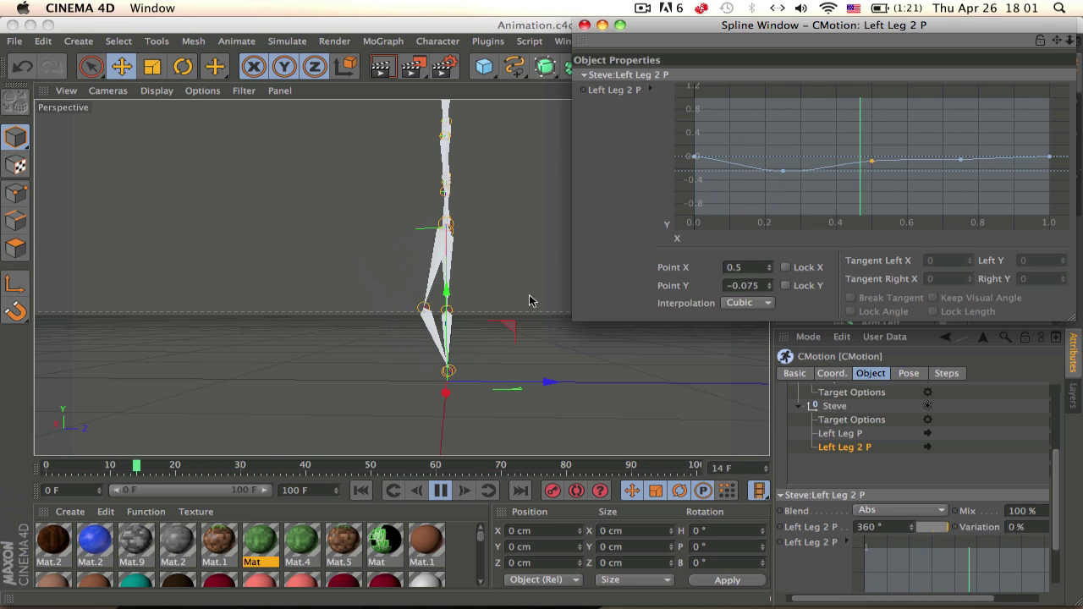
{"action": "left_click", "coordinate": [329, 156]}
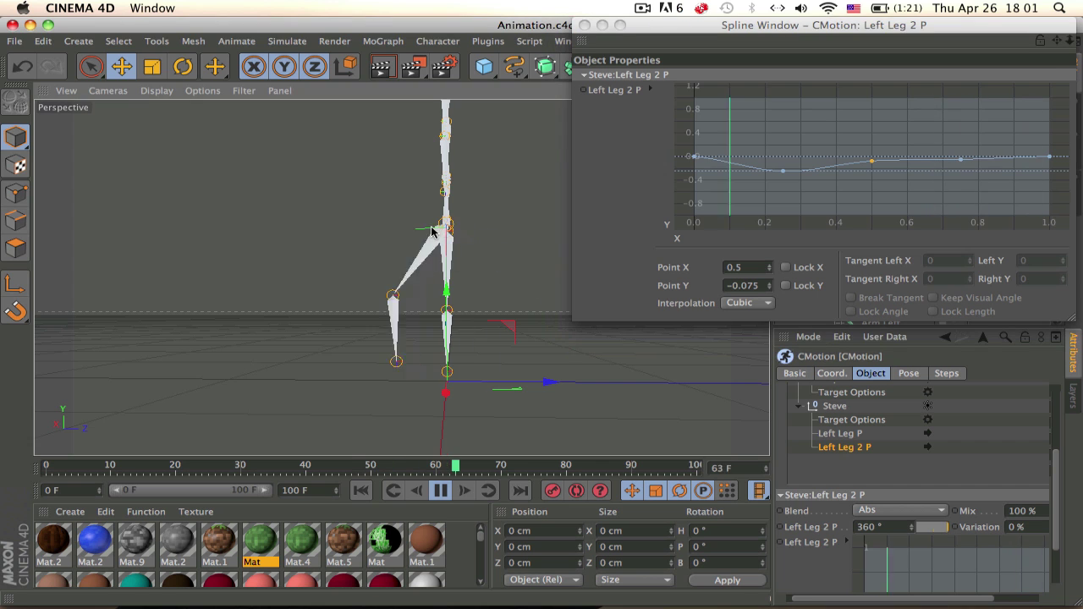
{"action": "left_click_drag", "start_coordinate": [434, 258], "coordinate": [326, 244], "text": "alt"}
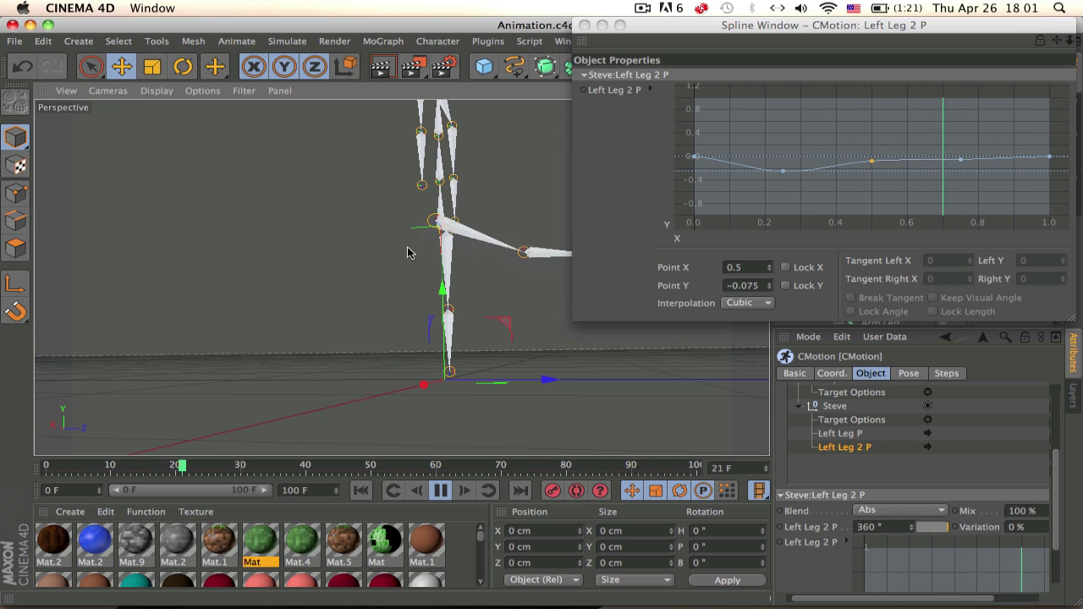
{"action": "left_click_drag", "start_coordinate": [439, 267], "coordinate": [365, 267], "text": "alt"}
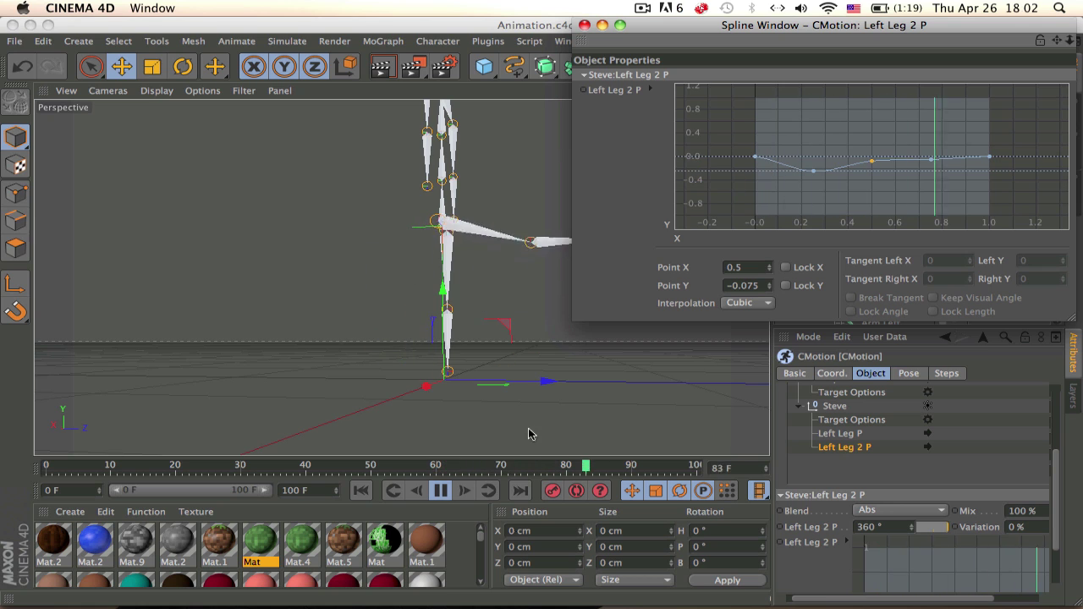
Try Spline interpolation on all Left Leg 2 P curve points and undo a trial drag of a tangent handle
{"action": "left_click_drag", "start_coordinate": [749, 128], "coordinate": [1068, 194]}
{"action": "left_click", "coordinate": [754, 305]}
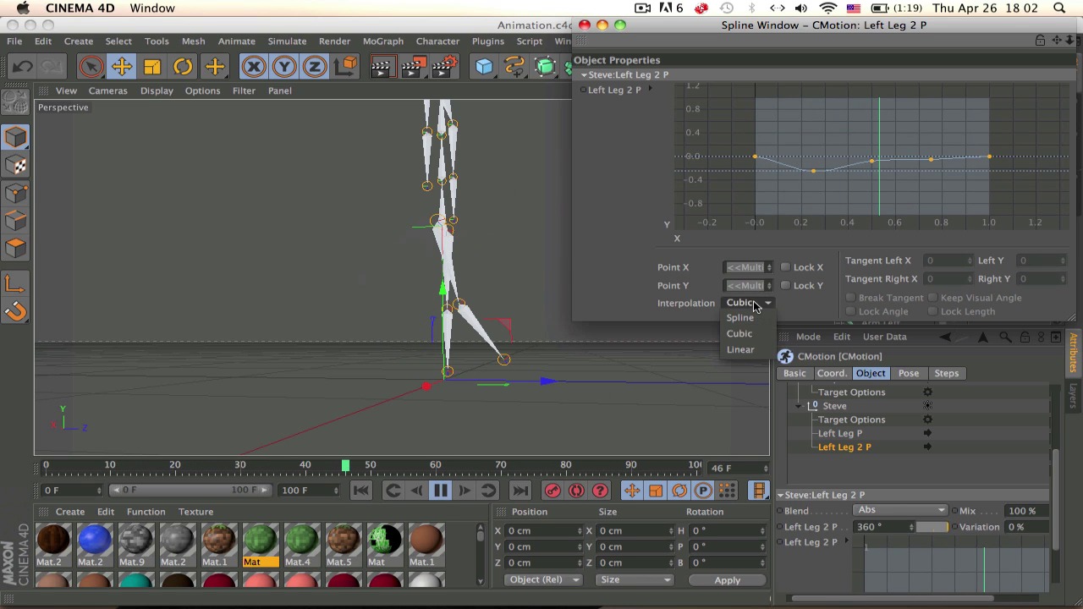
{"action": "left_click", "coordinate": [758, 323]}
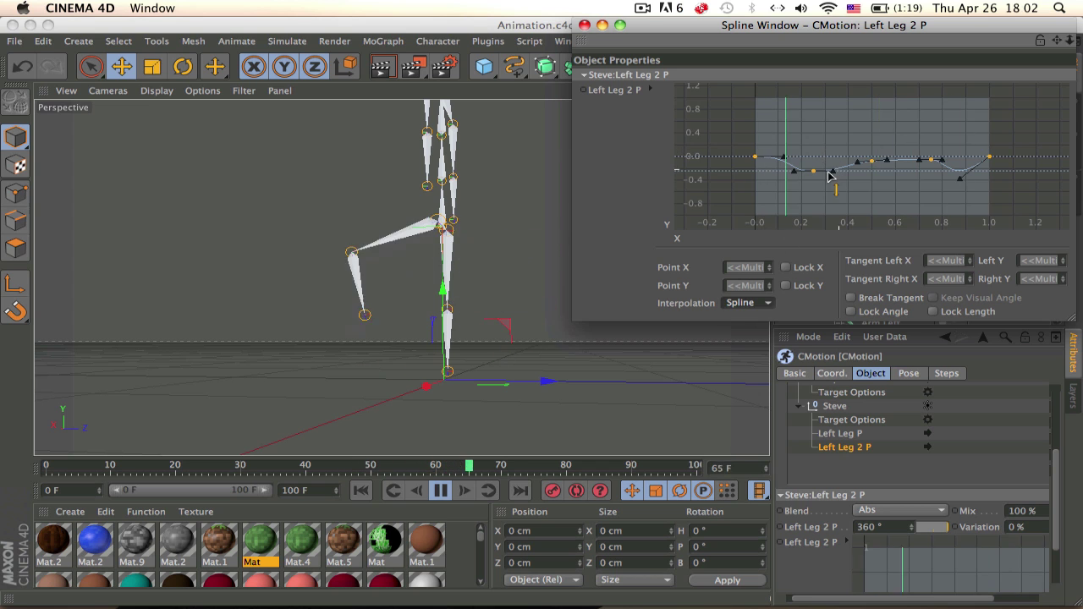
{"action": "scroll", "coordinate": [829, 174], "scroll_direction": "up", "scroll_amount": 5}
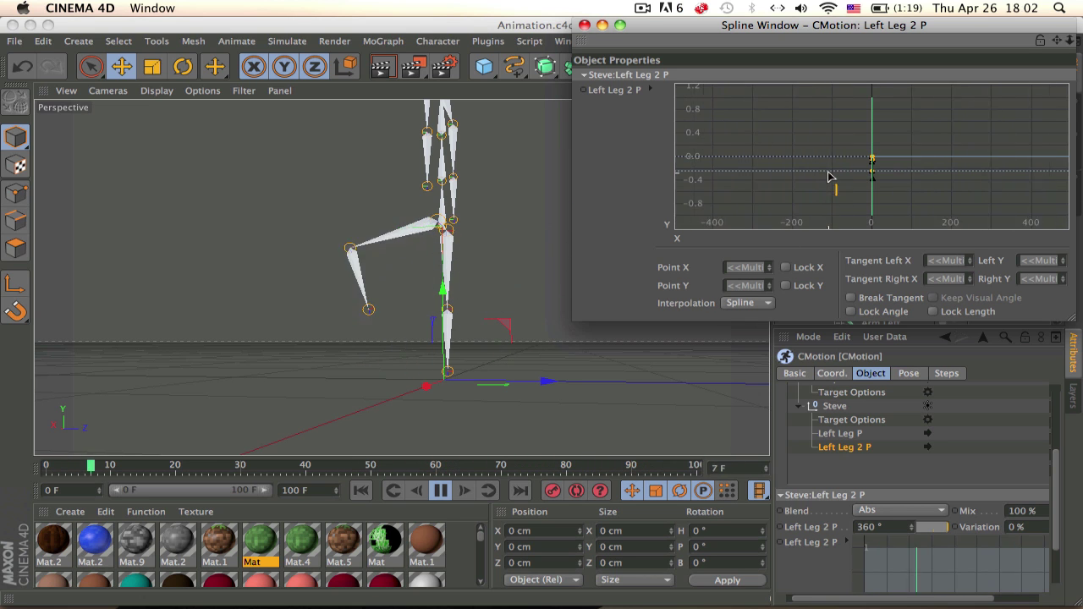
{"action": "scroll", "coordinate": [829, 176], "scroll_direction": "down", "scroll_amount": 5}
{"action": "scroll", "coordinate": [829, 176], "scroll_direction": "down", "scroll_amount": 3}
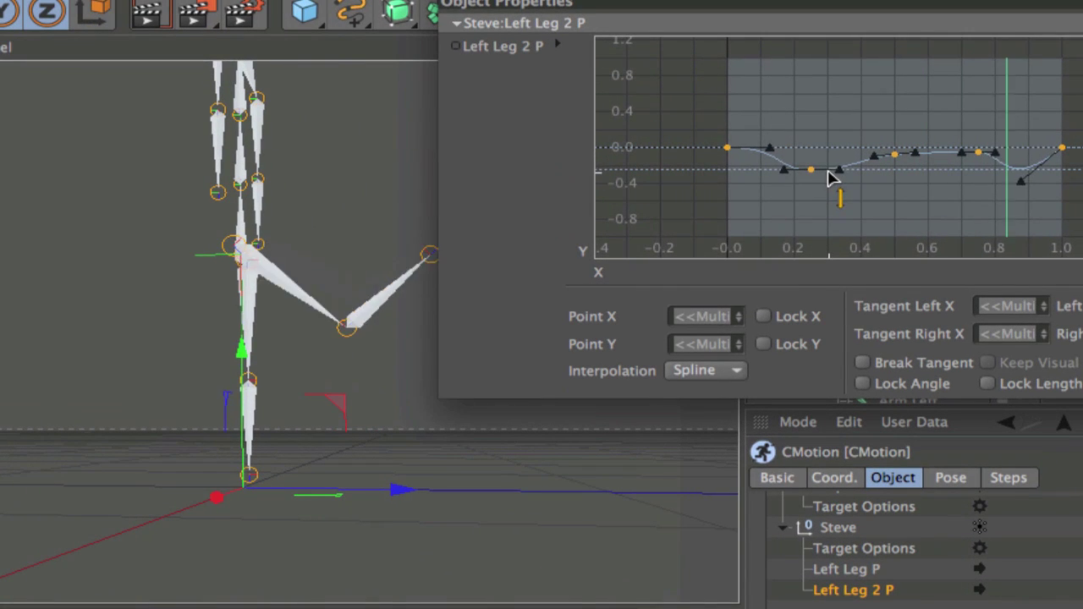
{"action": "left_click_drag", "start_coordinate": [829, 176], "coordinate": [863, 132]}
{"action": "key", "text": "super+z"}
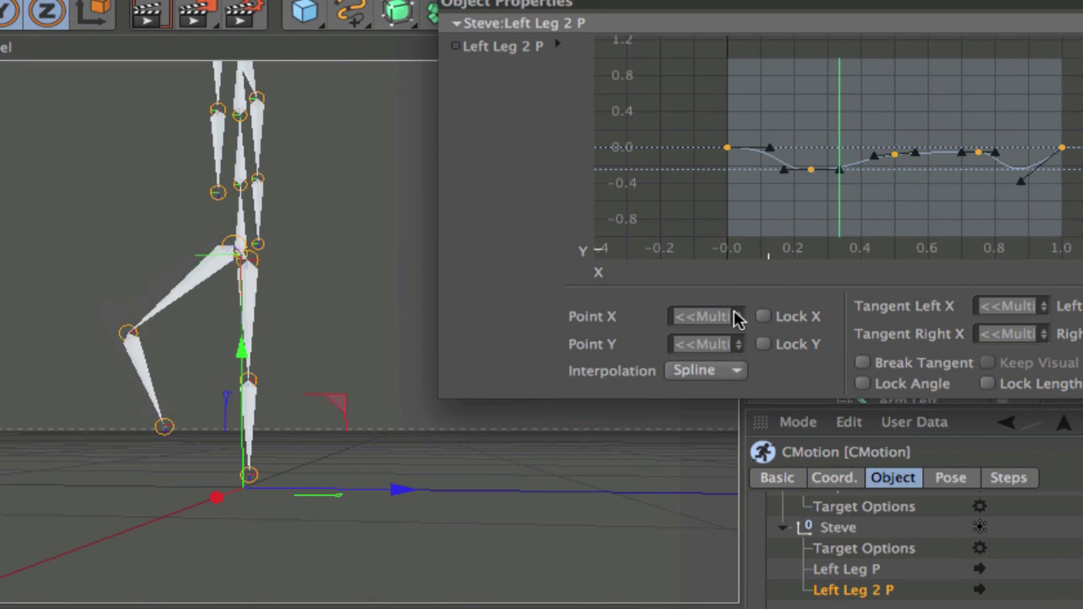
Try Linear interpolation on all curve points, set it back to Cubic, and close the spline window
{"action": "left_click", "coordinate": [732, 369]}
{"action": "left_click", "coordinate": [708, 442]}
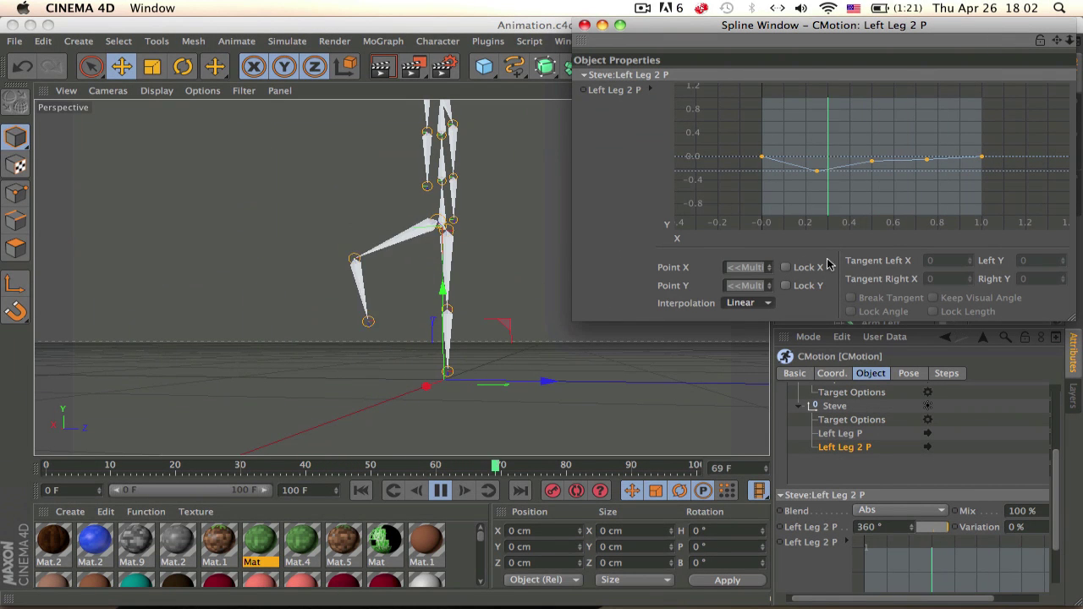
{"action": "left_click", "coordinate": [748, 302]}
{"action": "left_click", "coordinate": [736, 334]}
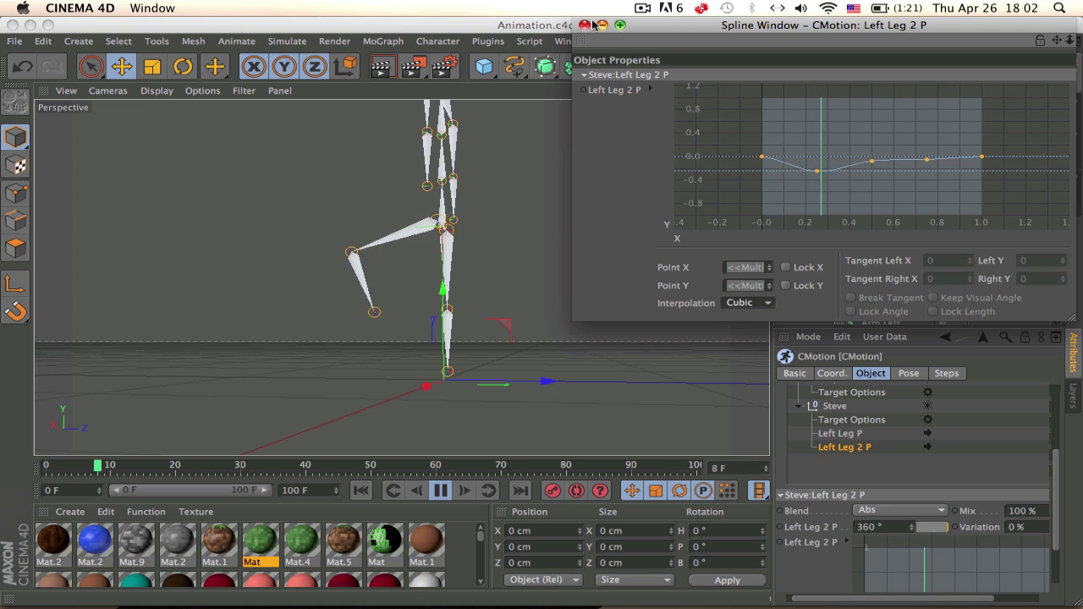
{"action": "left_click", "coordinate": [584, 24]}
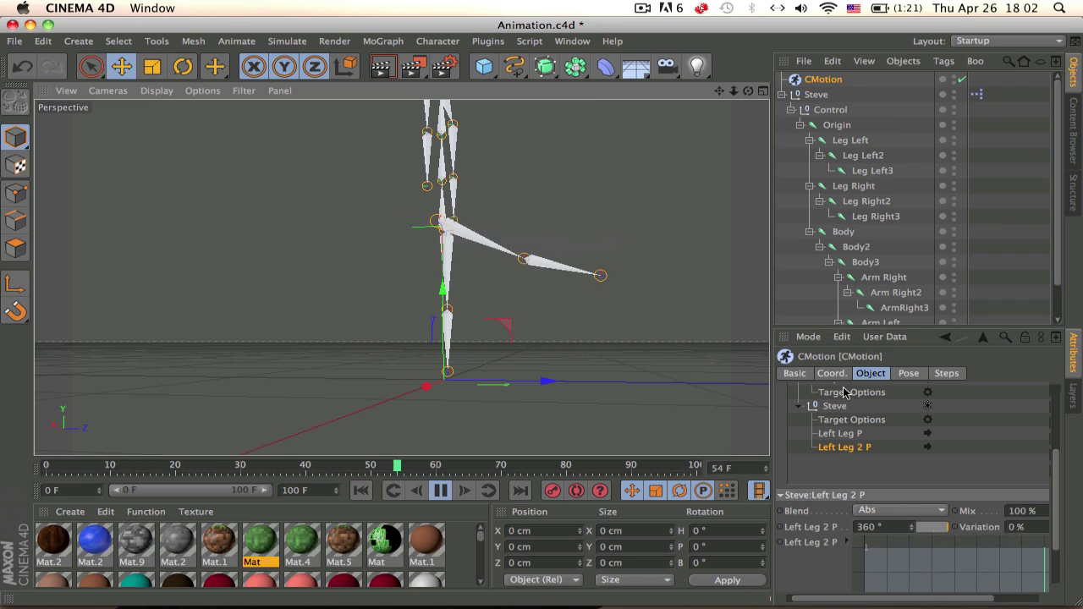
Add the Right Leg P slider to the Steve object as another CMotion action
{"action": "scroll", "coordinate": [848, 397], "scroll_direction": "up", "scroll_amount": 3}
{"action": "left_click", "coordinate": [838, 457]}
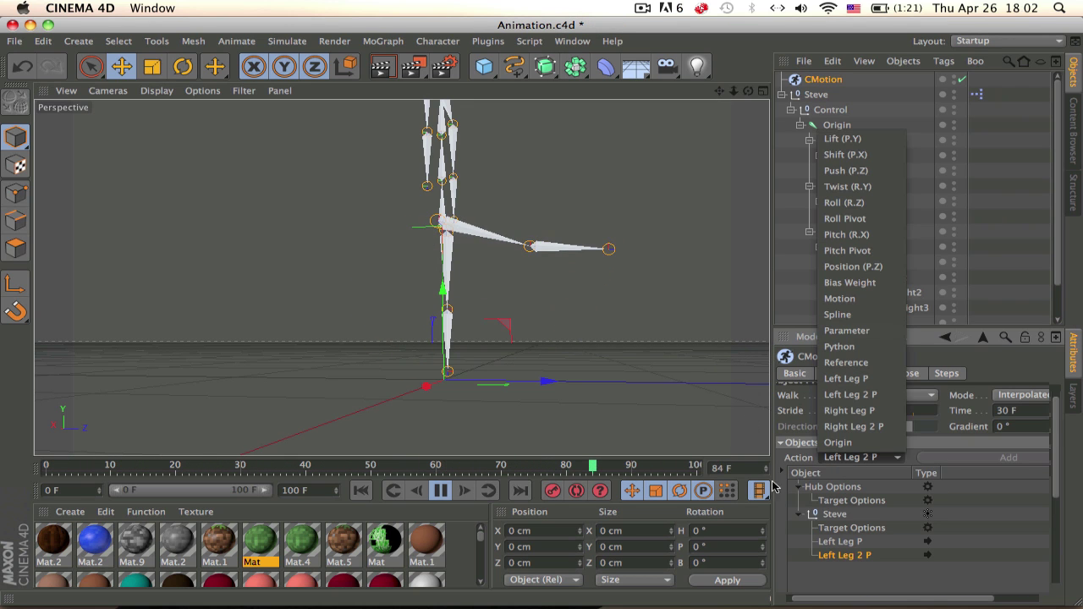
{"action": "left_click", "coordinate": [873, 411]}
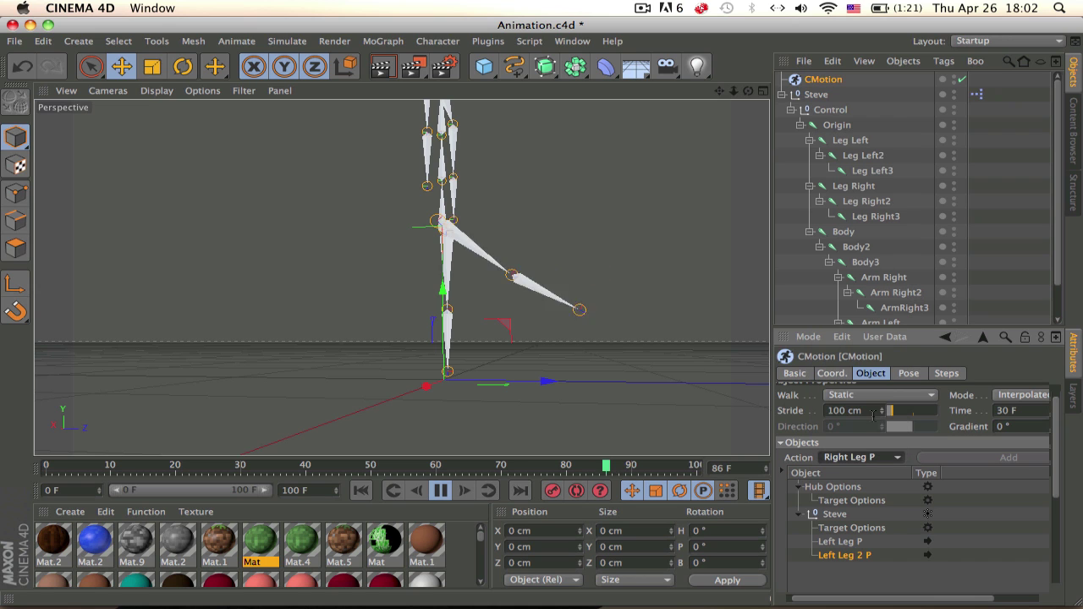
{"action": "left_click", "coordinate": [836, 514]}
{"action": "left_click", "coordinate": [990, 457]}
{"action": "left_click", "coordinate": [863, 457]}
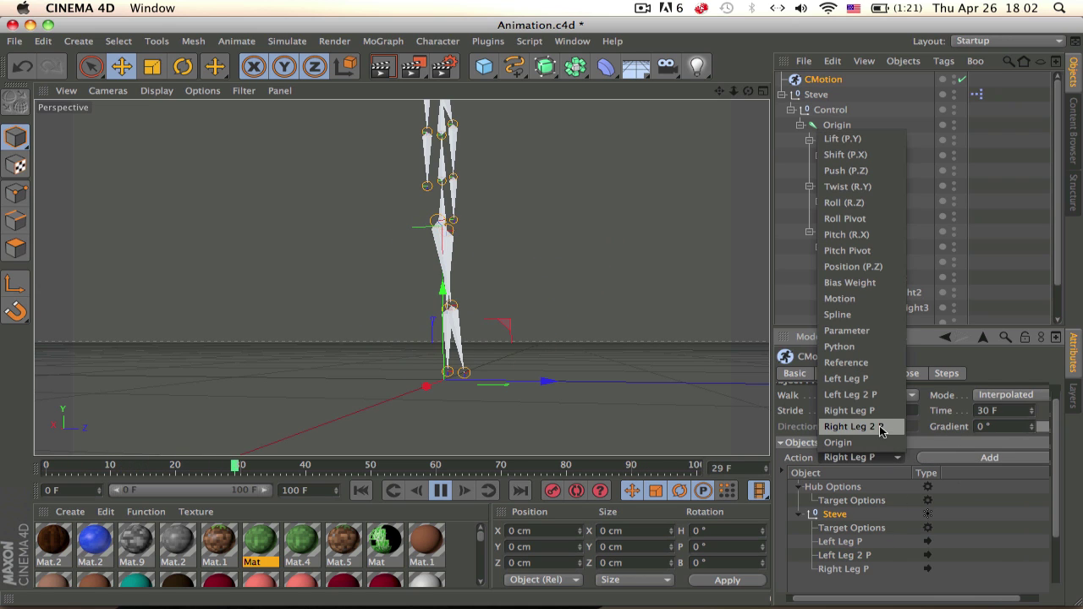
{"action": "left_click", "coordinate": [880, 453]}
Set the Right Leg P action's value to 360° and show its curve in a separate window
{"action": "left_click", "coordinate": [849, 568]}
{"action": "scroll", "coordinate": [852, 563], "scroll_direction": "down", "scroll_amount": 3}
{"action": "left_click_drag", "start_coordinate": [873, 560], "coordinate": [746, 573]}
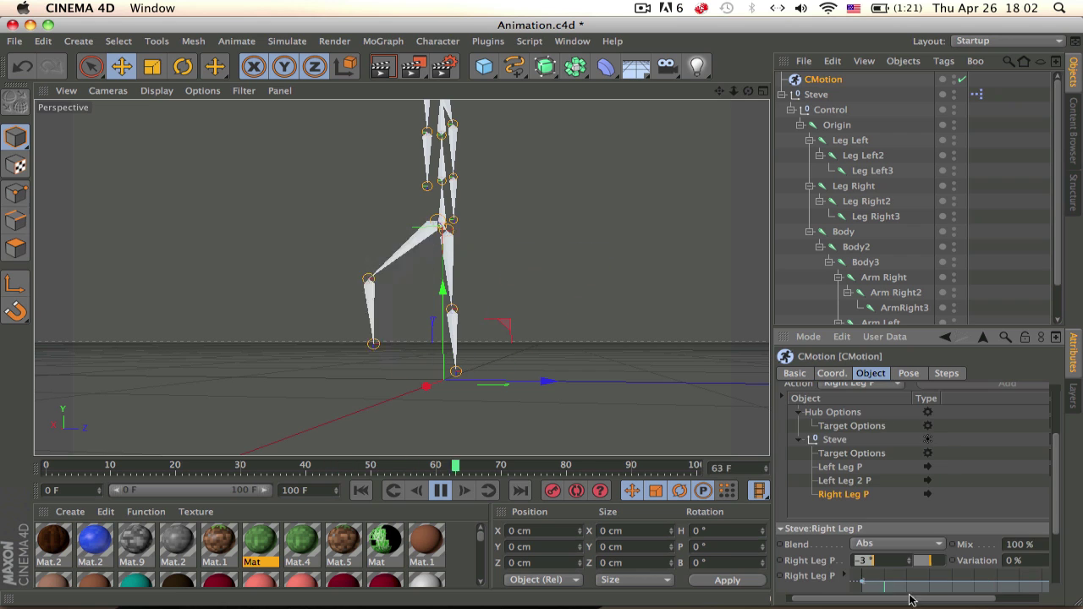
{"action": "left_click_drag", "start_coordinate": [933, 563], "coordinate": [1010, 575]}
{"action": "right_click", "coordinate": [986, 576]}
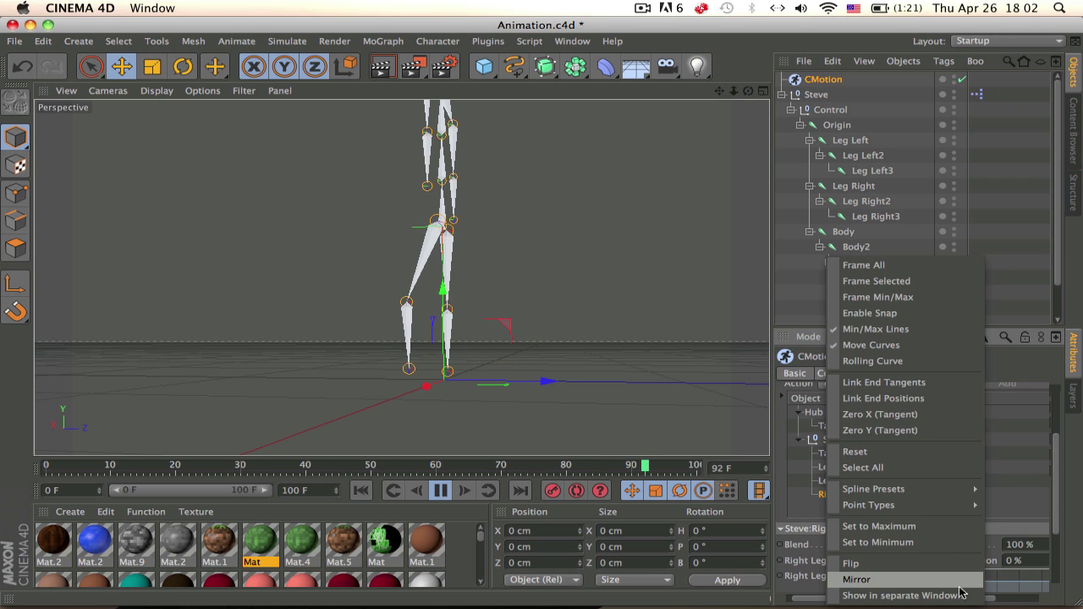
{"action": "left_click", "coordinate": [954, 595]}
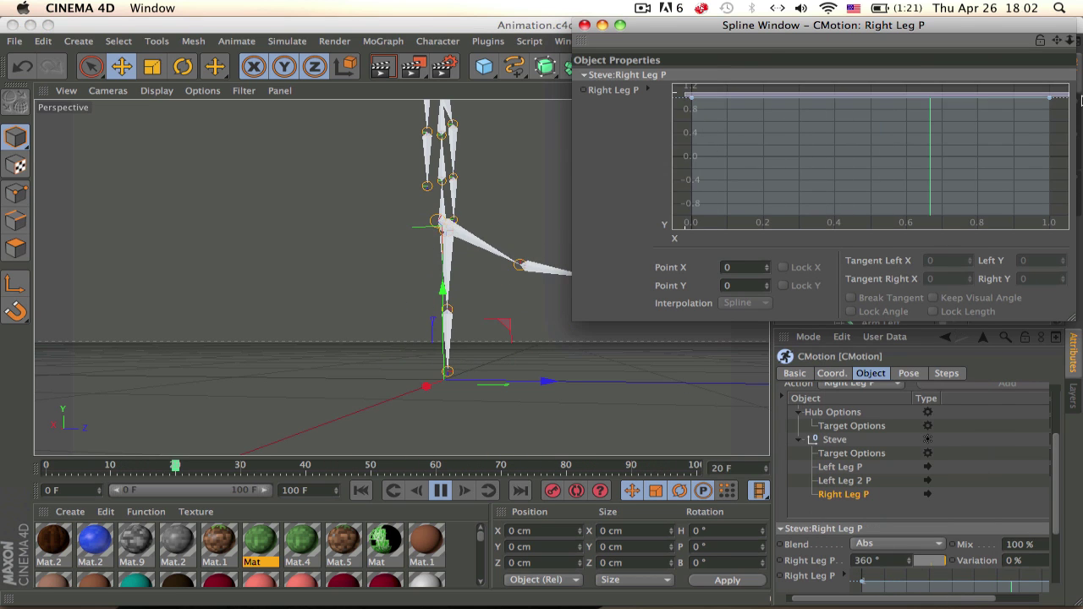
Set Point Y of all points on the Right Leg P curve to 0
{"action": "left_click_drag", "start_coordinate": [680, 91], "coordinate": [1068, 213]}
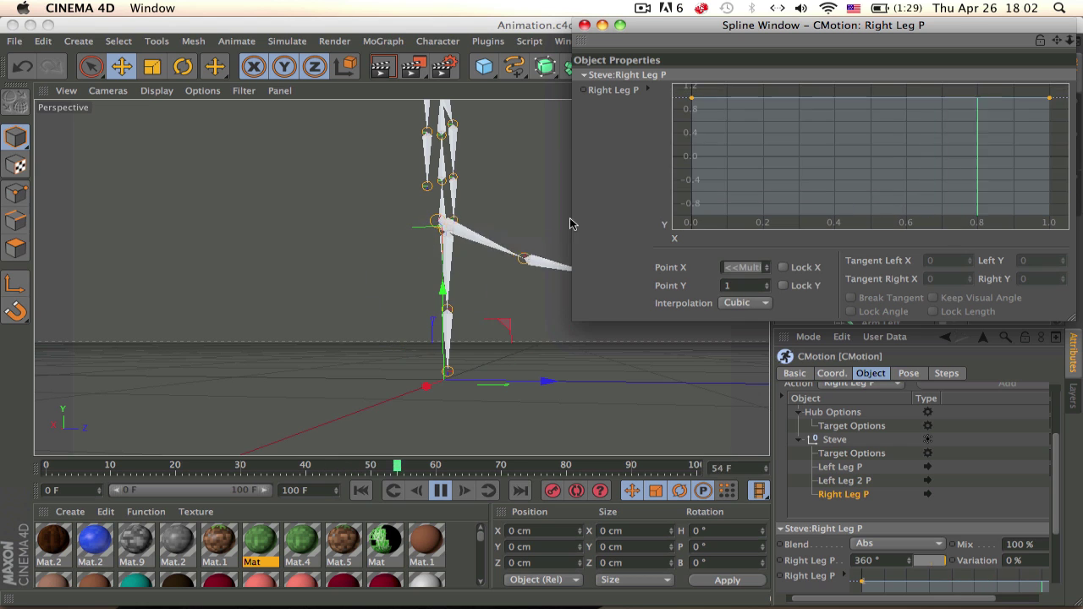
{"action": "left_click", "coordinate": [731, 285]}
{"action": "type", "text": "0"}
{"action": "key", "text": "Return"}
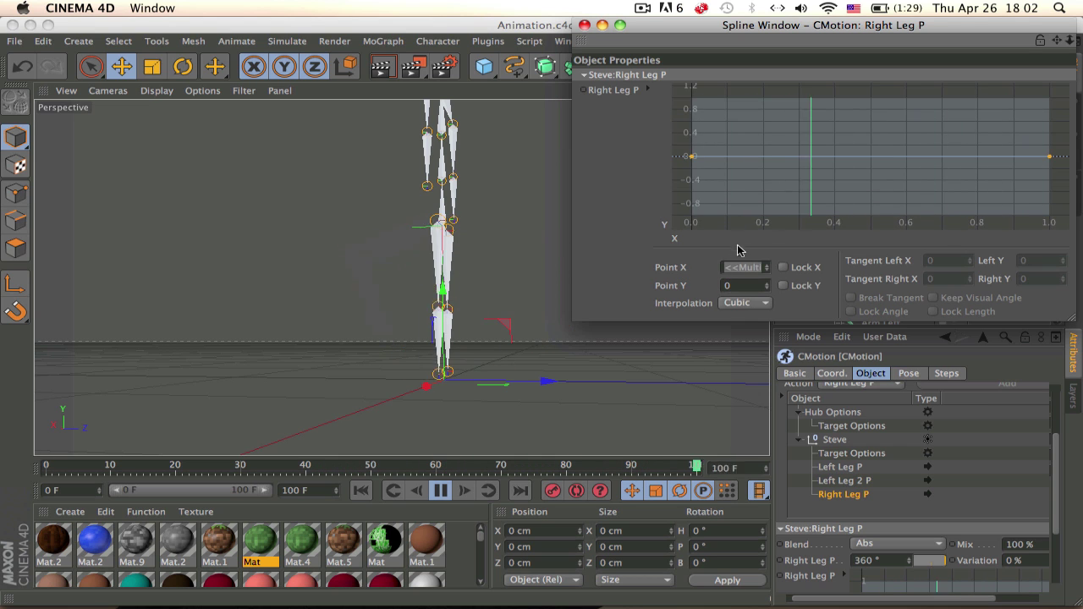
Add two points to the Right Leg P curve, at X 0.25, Y -0.2 and at X 0.75, Y 0.2
{"action": "left_click", "coordinate": [763, 165], "text": "ctrl"}
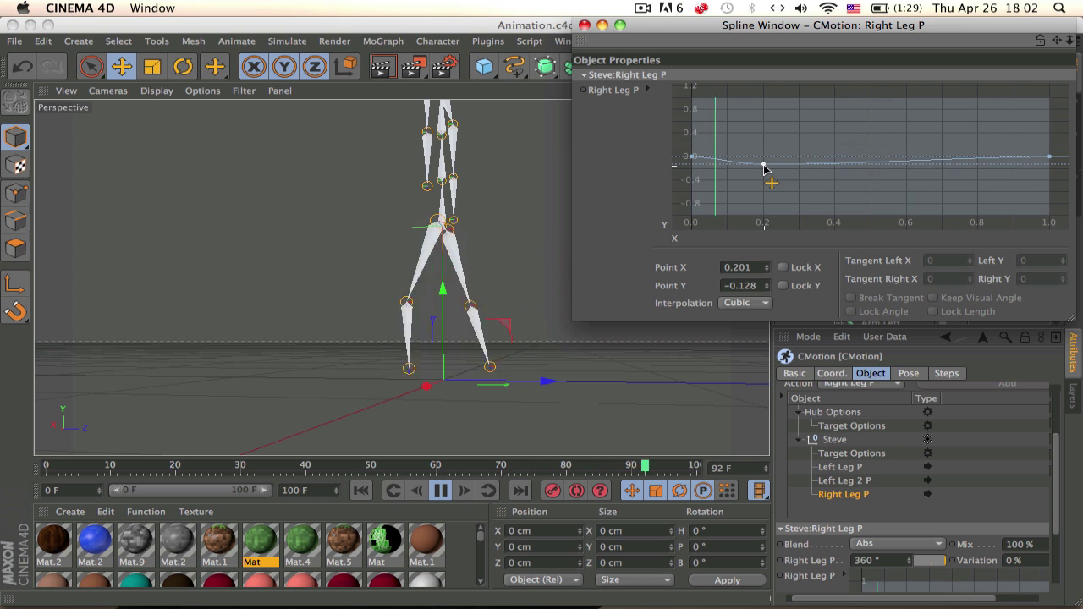
{"action": "left_click_drag", "start_coordinate": [770, 176], "coordinate": [769, 179]}
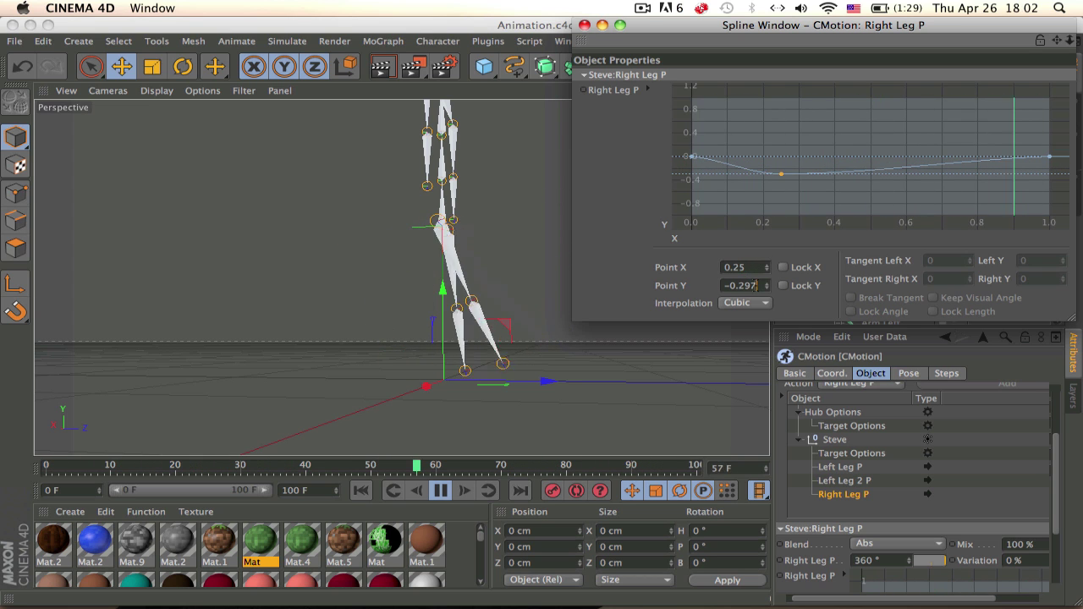
{"action": "key", "text": "Return"}
{"action": "left_click", "coordinate": [972, 146], "text": "ctrl"}
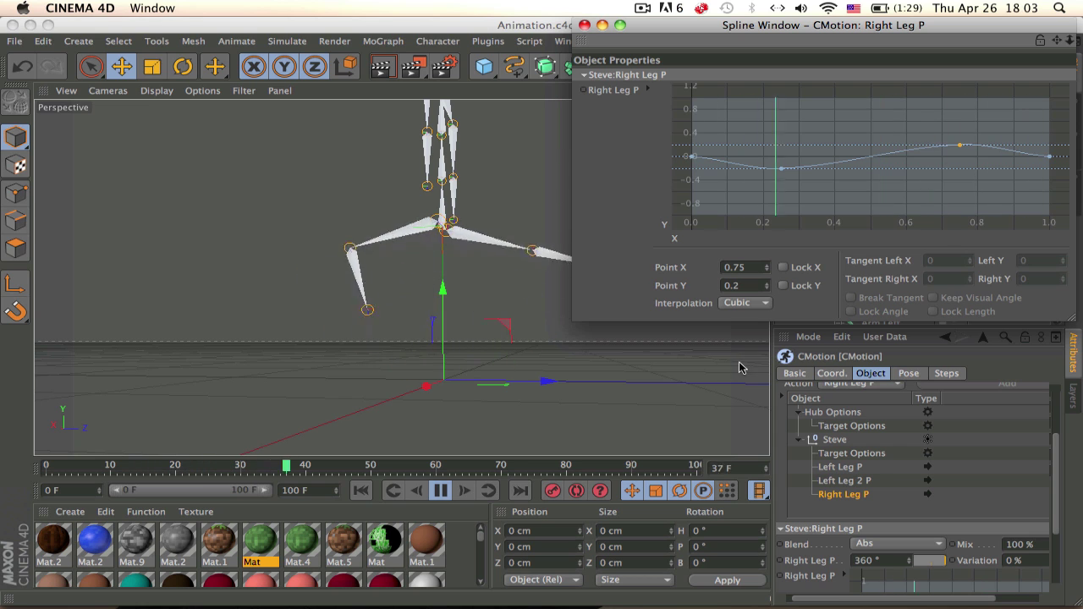
Add the Right Leg 2 P slider to the Steve object as another CMotion action
{"action": "left_click", "coordinate": [842, 389]}
{"action": "left_click", "coordinate": [871, 348]}
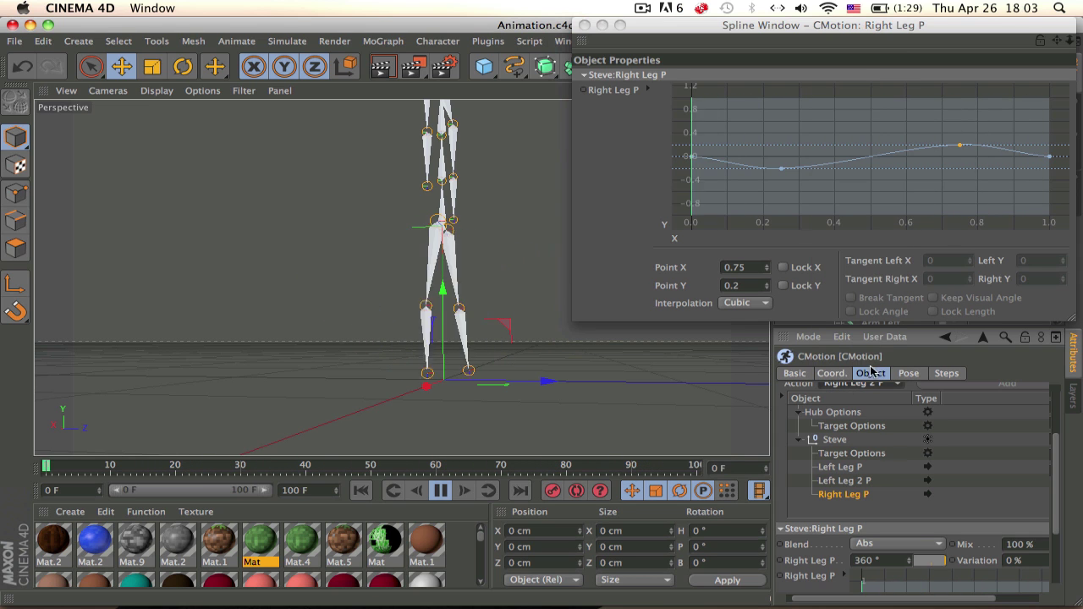
{"action": "scroll", "coordinate": [973, 430], "scroll_direction": "up", "scroll_amount": 3}
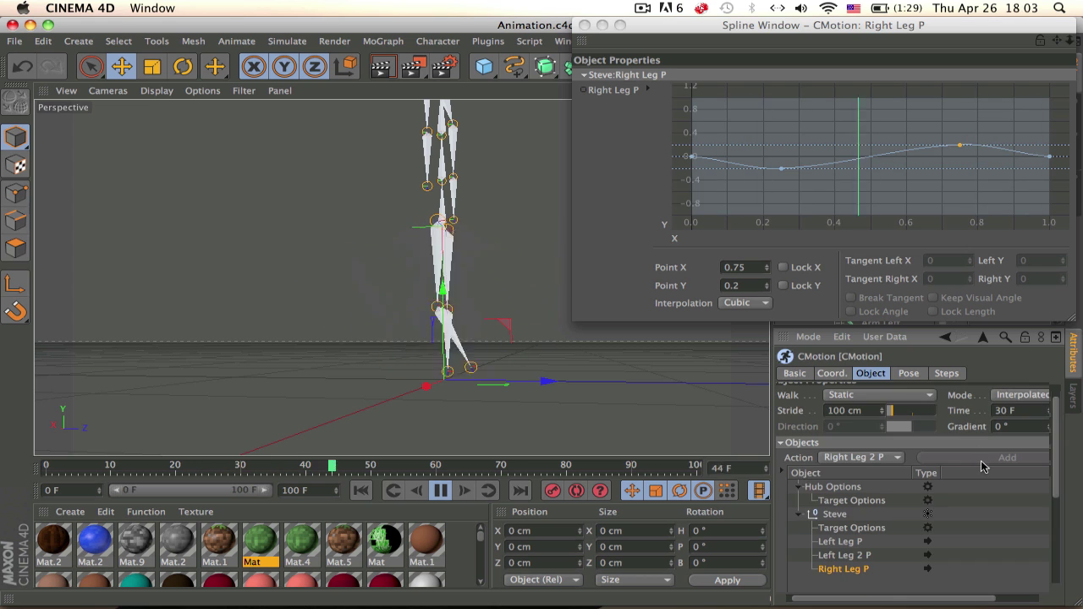
{"action": "left_click", "coordinate": [829, 515]}
{"action": "left_click", "coordinate": [990, 459]}
{"action": "scroll", "coordinate": [802, 531], "scroll_direction": "down", "scroll_amount": 3}
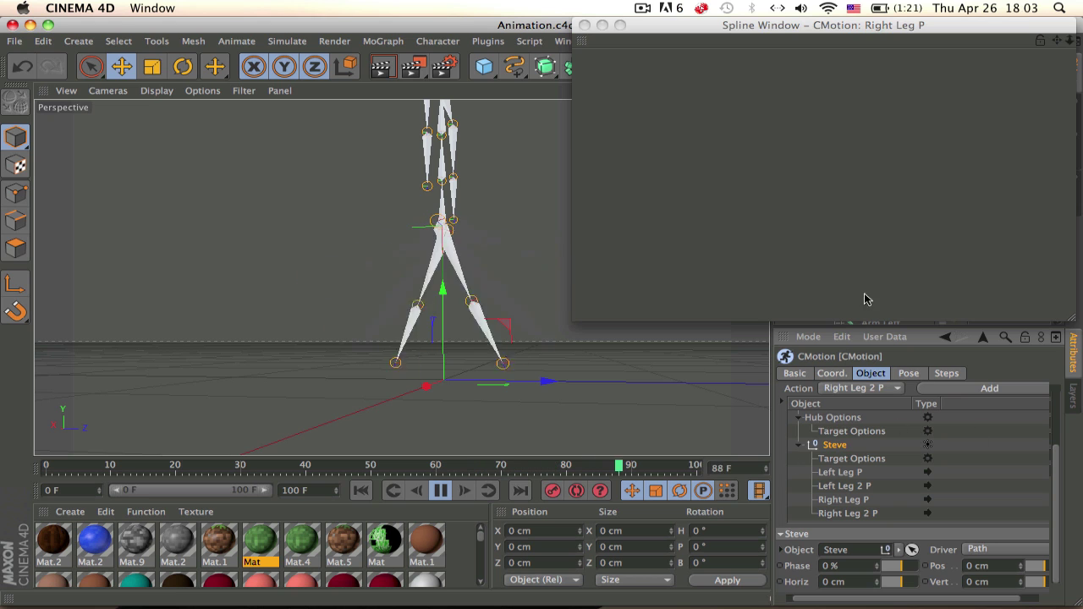
Show the Right Leg 2 P action's curve in the separate spline window and set Point Y of all its points to 0
{"action": "left_click", "coordinate": [854, 514]}
{"action": "scroll", "coordinate": [896, 567], "scroll_direction": "down", "scroll_amount": 2}
{"action": "right_click", "coordinate": [978, 597]}
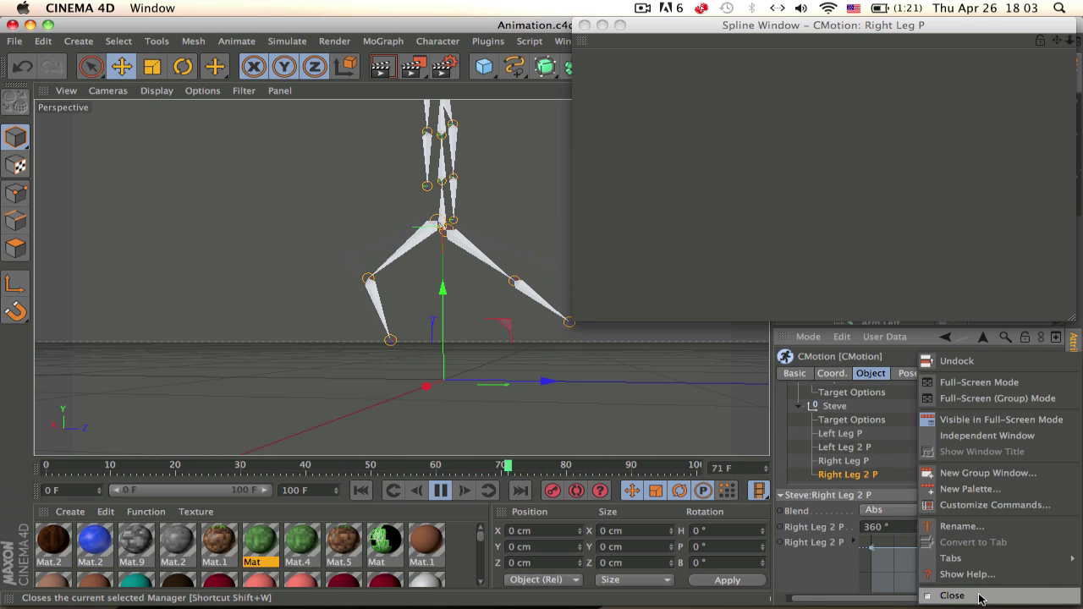
{"action": "right_click", "coordinate": [886, 568]}
{"action": "left_click", "coordinate": [914, 595]}
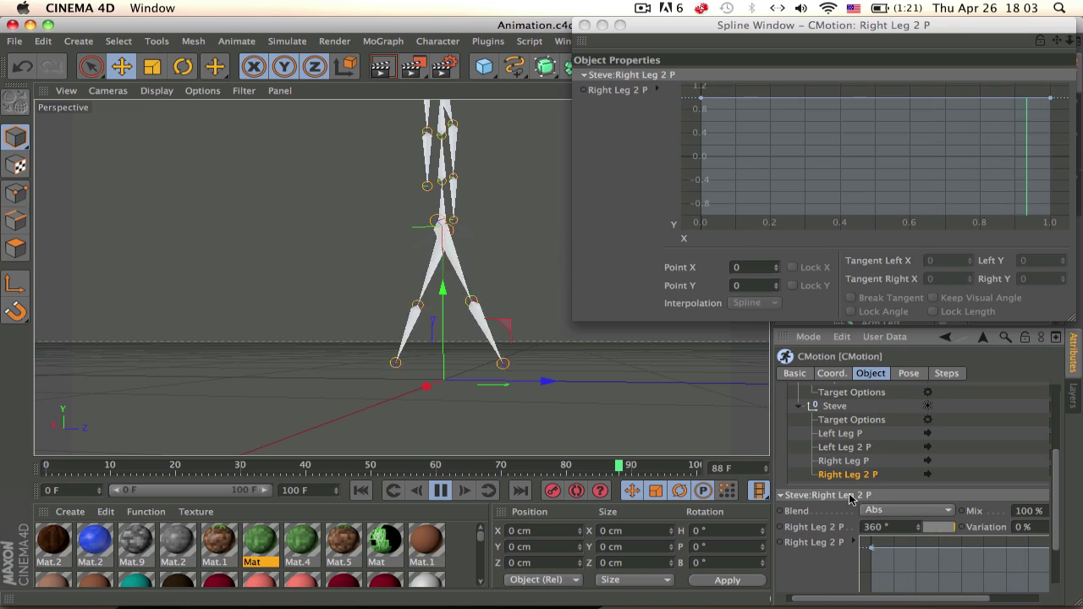
{"action": "left_click_drag", "start_coordinate": [693, 90], "coordinate": [1073, 141]}
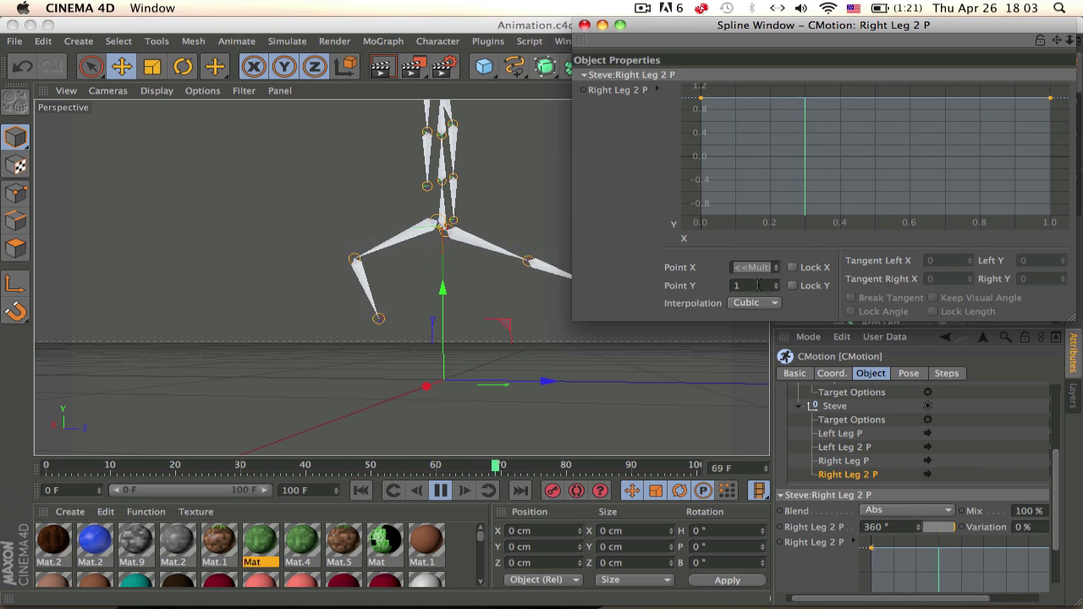
{"action": "type", "text": "0"}
{"action": "key", "text": "Return"}
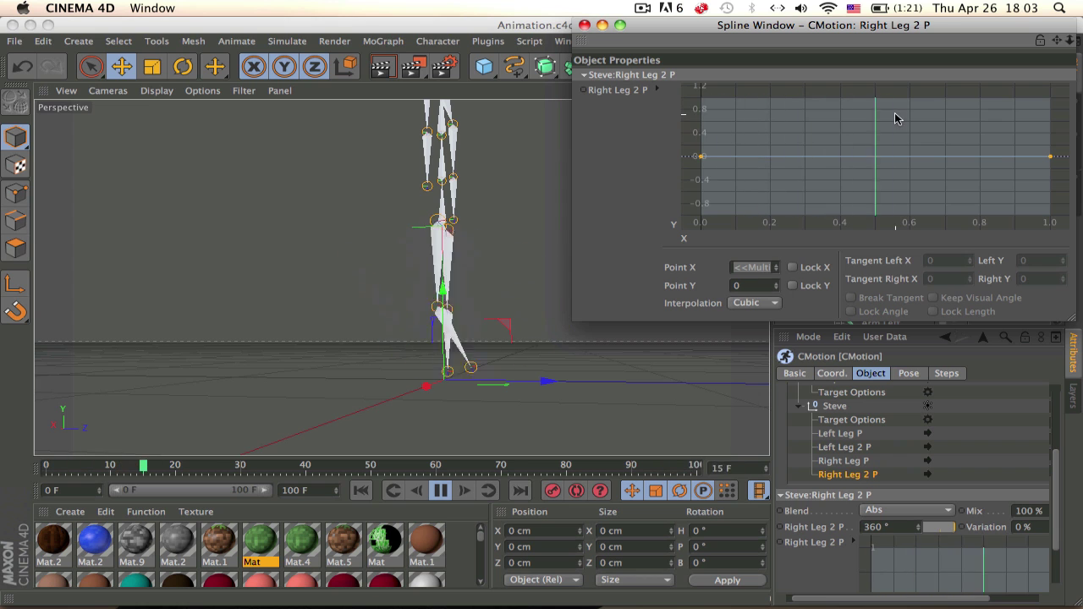
{"action": "left_click", "coordinate": [759, 153], "text": "ctrl"}
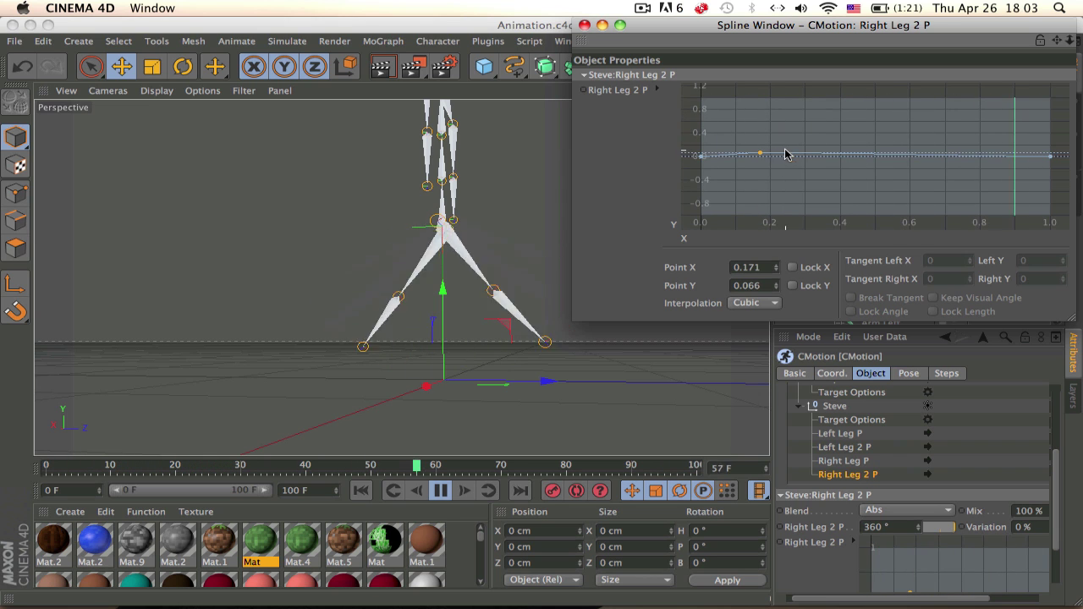
{"action": "left_click", "coordinate": [544, 210]}
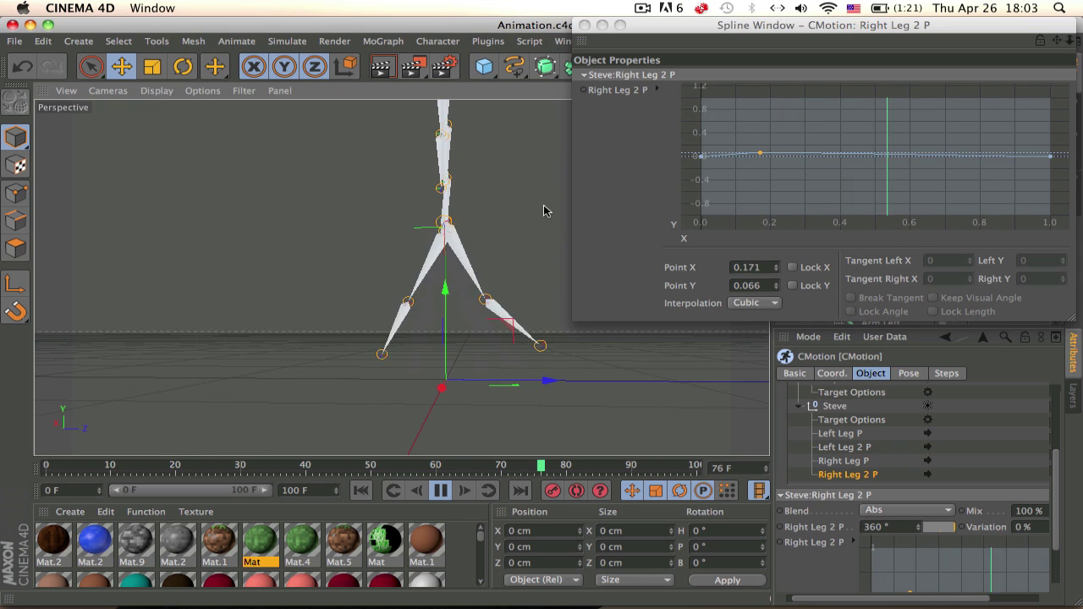
{"action": "key", "text": "super+z"}
Add three Right Leg 2 P curve points at about X 0.17, 0.56 and 0.88, near Y -0.3, and close the spline window
{"action": "left_click", "coordinate": [758, 174], "text": "ctrl"}
{"action": "left_click", "coordinate": [897, 177], "text": "ctrl"}
{"action": "left_click", "coordinate": [1010, 174], "text": "ctrl"}
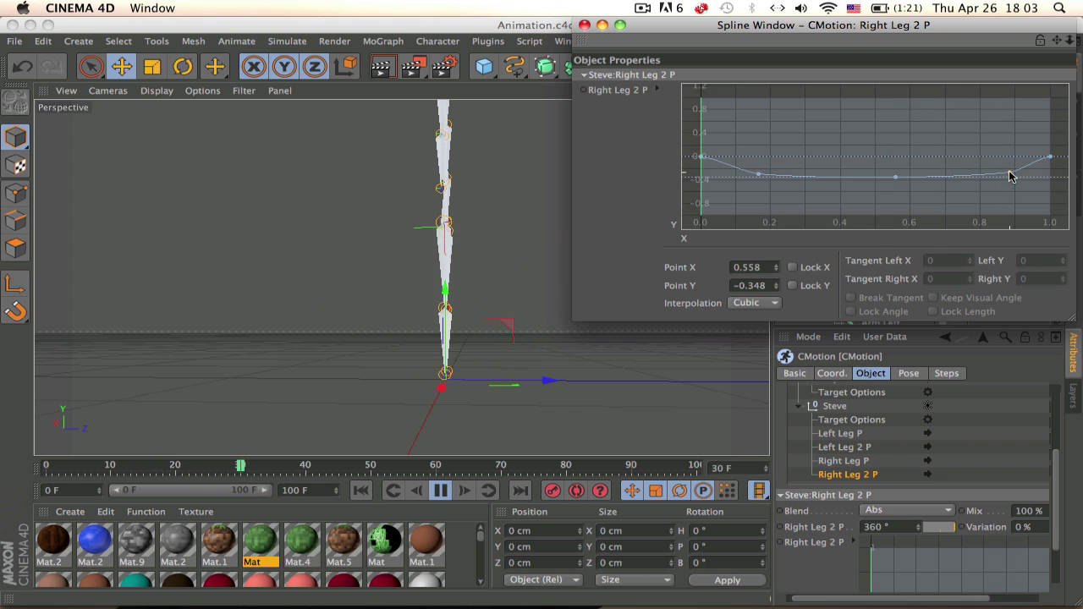
{"action": "left_click", "coordinate": [760, 176]}
{"action": "left_click_drag", "start_coordinate": [488, 285], "coordinate": [654, 126], "text": "alt"}
{"action": "left_click", "coordinate": [587, 26]}
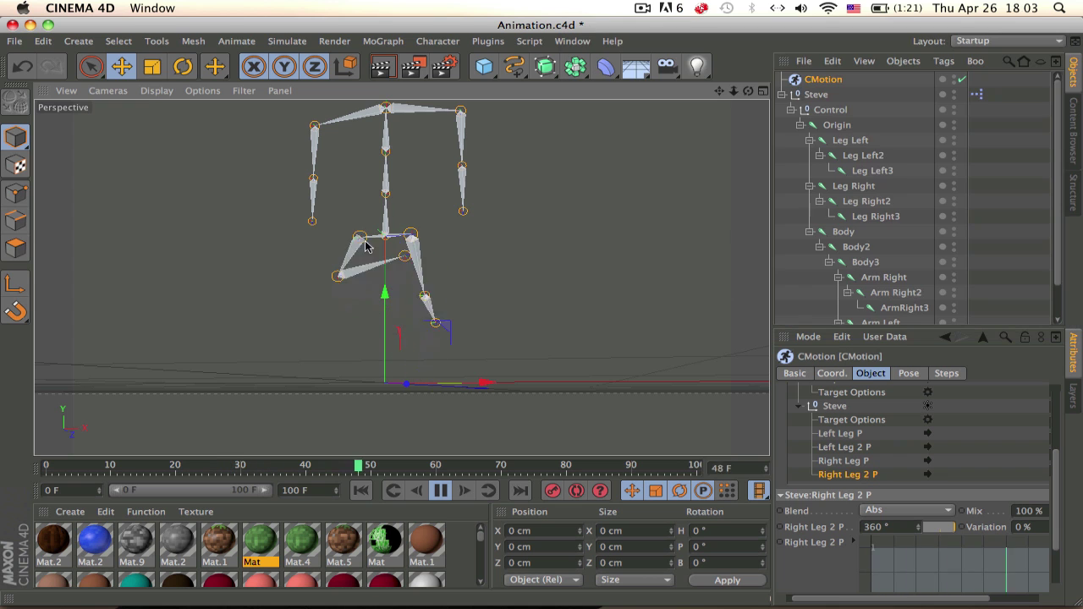
Open Steve's XPresso expression and reposition the Leg Left, Leg Left2 and Leg Right2 nodes to reveal their connections
{"action": "mouse_move", "coordinate": [533, 330]}
{"action": "left_mouse_down", "text": "alt"}
{"action": "mouse_move", "coordinate": [539, 302]}
{"action": "mouse_move", "coordinate": [502, 300]}
{"action": "mouse_move", "coordinate": [360, 242]}
{"action": "mouse_move", "coordinate": [256, 223]}
{"action": "mouse_move", "coordinate": [316, 321]}
{"action": "mouse_move", "coordinate": [435, 297]}
{"action": "mouse_move", "coordinate": [525, 324]}
{"action": "left_mouse_up", "text": "alt"}
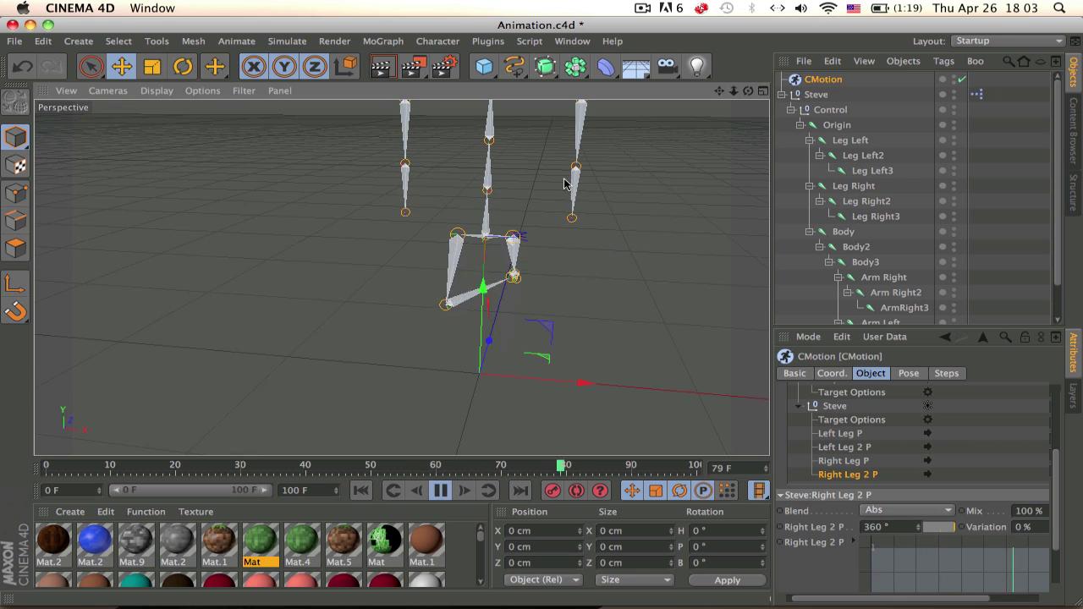
{"action": "left_click_drag", "start_coordinate": [475, 282], "coordinate": [522, 184], "text": "alt"}
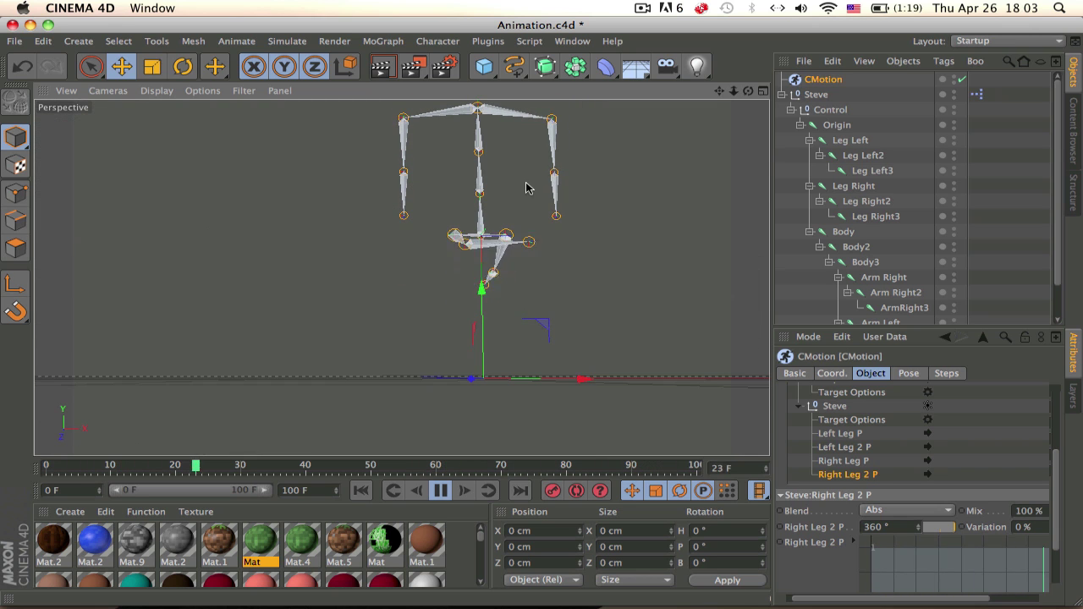
{"action": "double_click", "coordinate": [976, 94]}
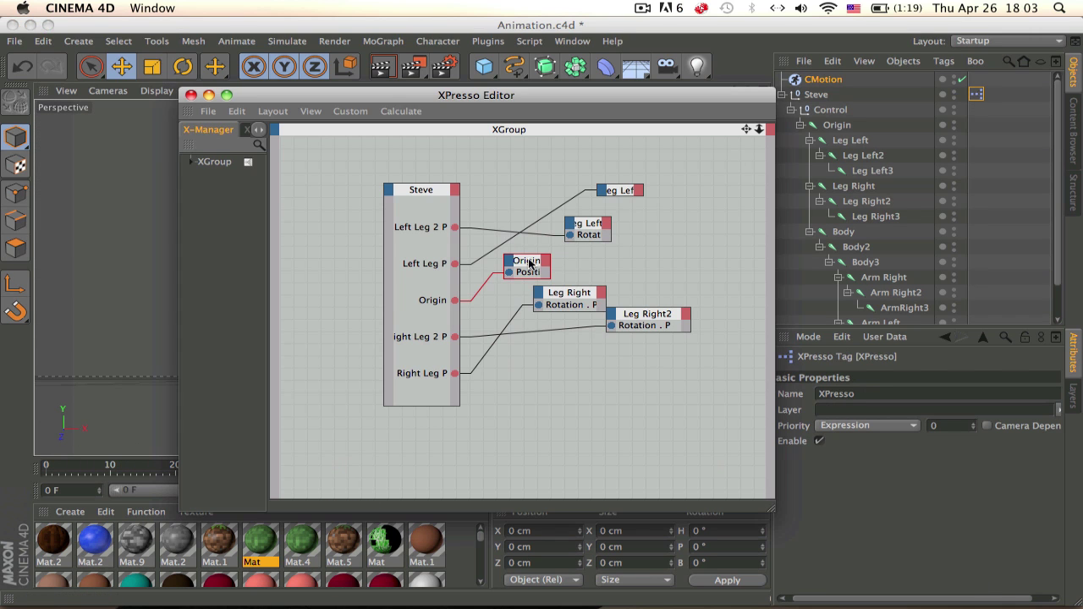
{"action": "left_click_drag", "start_coordinate": [590, 226], "coordinate": [659, 229]}
{"action": "left_click_drag", "start_coordinate": [622, 191], "coordinate": [641, 191]}
{"action": "left_click_drag", "start_coordinate": [649, 326], "coordinate": [655, 329]}
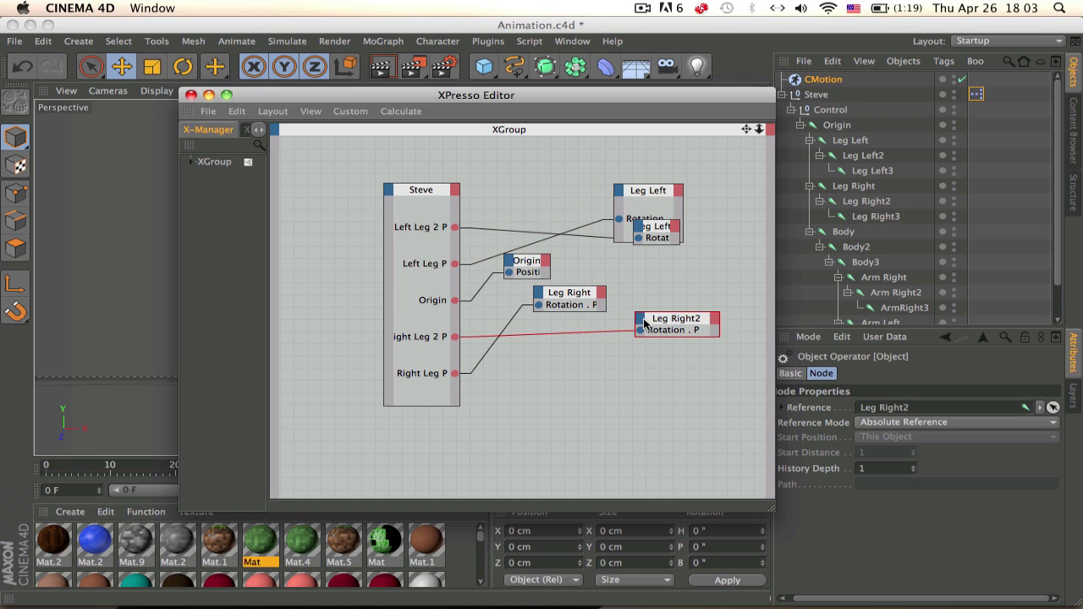
Try adding a Rotation . H input port to the Leg Right2 node and close the XPresso Editor
{"action": "left_click", "coordinate": [643, 323]}
{"action": "mouse_move", "coordinate": [677, 345]}
{"action": "mouse_move", "coordinate": [768, 409]}
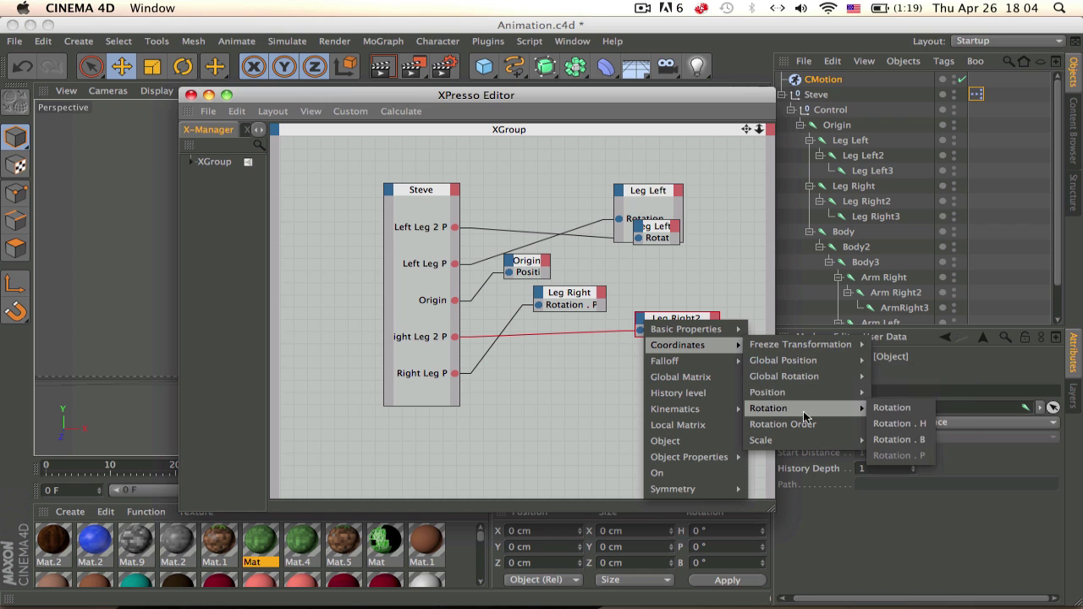
{"action": "left_click", "coordinate": [899, 423]}
{"action": "left_click_drag", "start_coordinate": [637, 328], "coordinate": [641, 333]}
{"action": "left_click", "coordinate": [191, 95]}
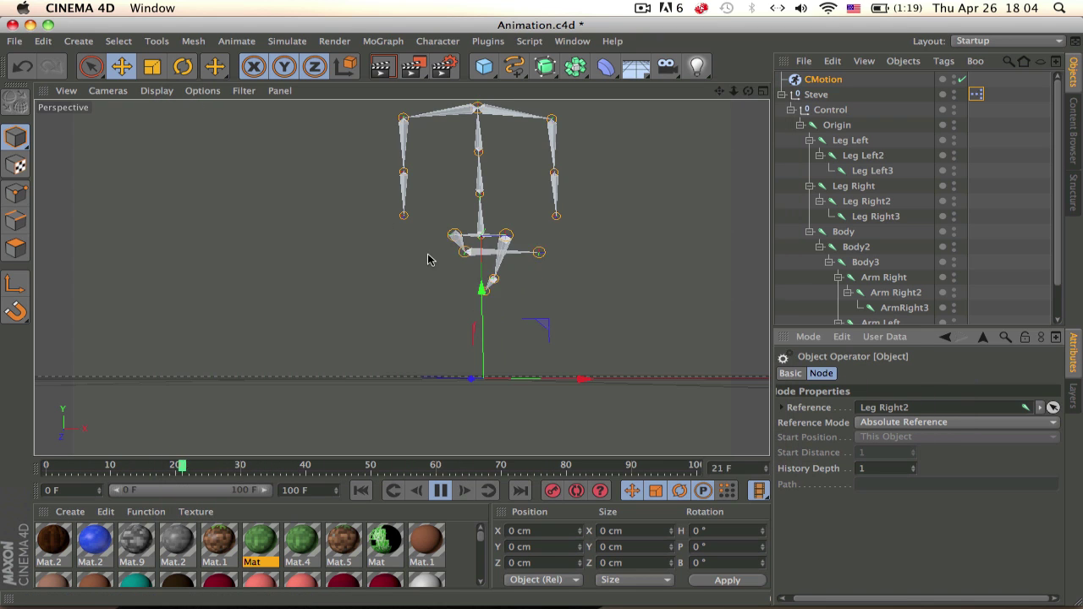
Delete the Right Leg 2 P action from the CMotion object and undo the deletion
{"action": "left_click", "coordinate": [837, 95]}
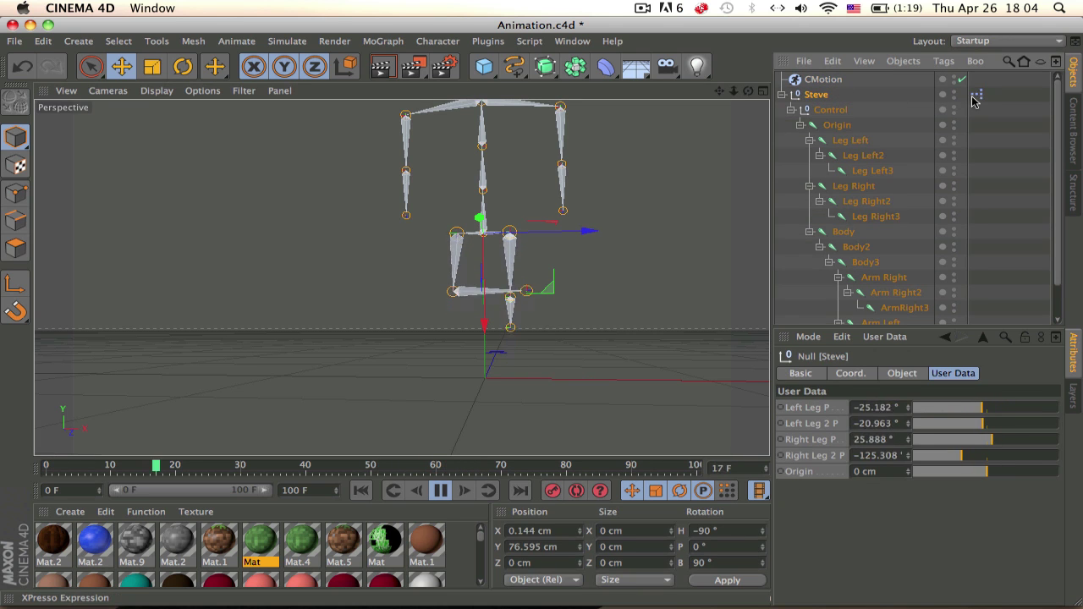
{"action": "left_click", "coordinate": [822, 79]}
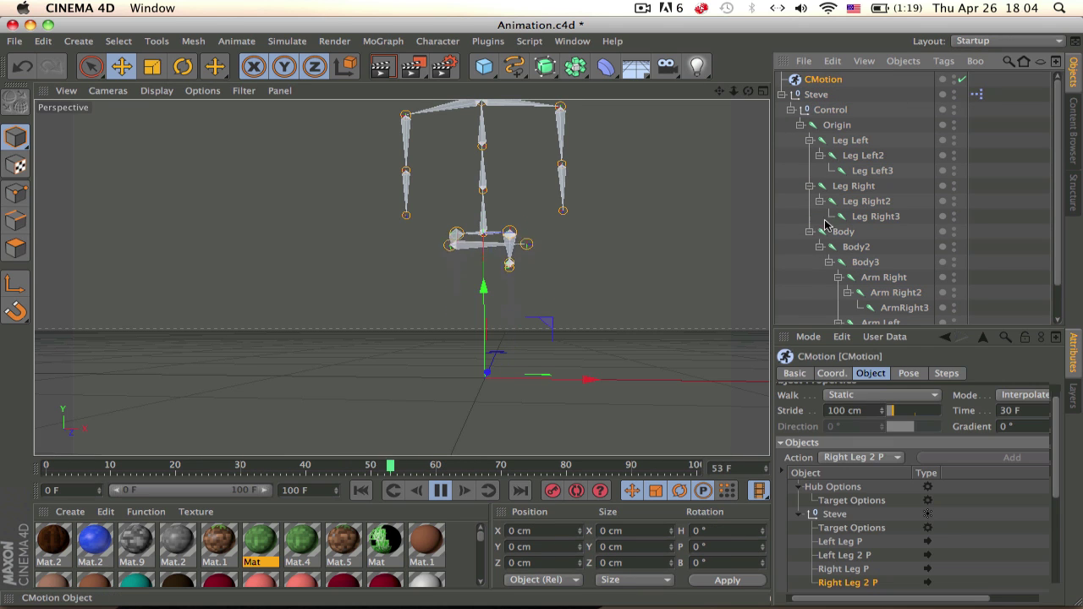
{"action": "left_click", "coordinate": [849, 583]}
{"action": "key", "text": "Delete"}
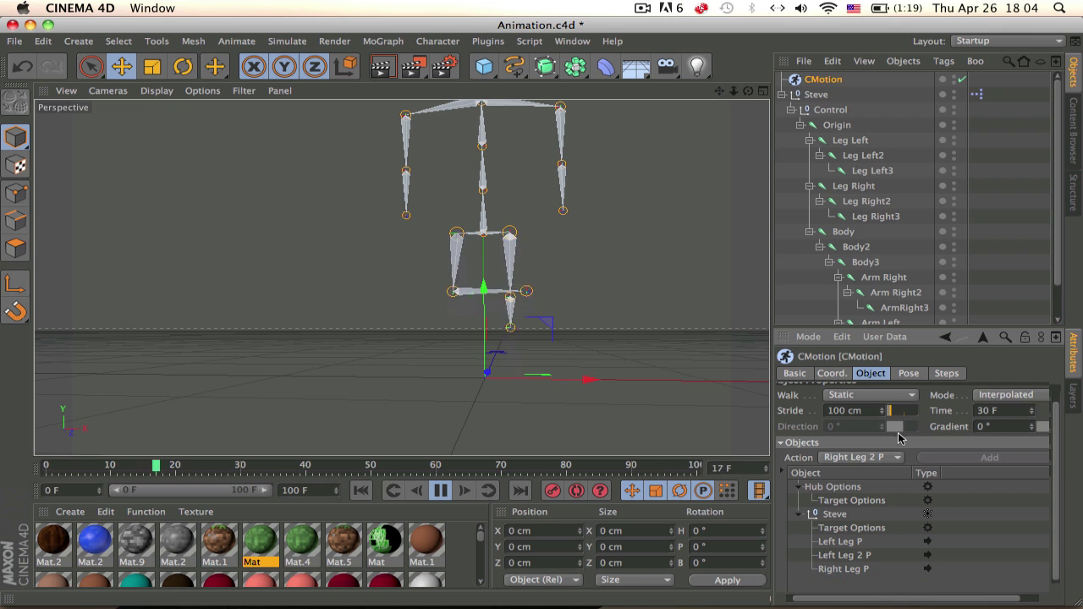
{"action": "key", "text": "super+z"}
{"action": "key", "text": "super+z"}
Examine how both legs bend during playback from several sides and select the Leg Left joint in the viewport
{"action": "left_click_drag", "start_coordinate": [401, 276], "coordinate": [300, 121], "text": "alt"}
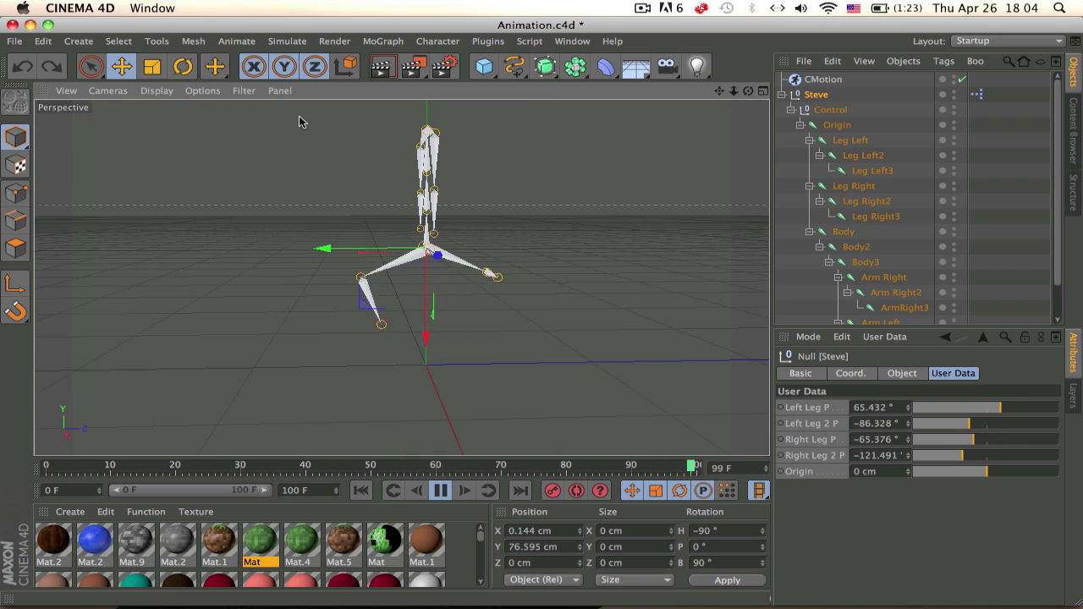
{"action": "mouse_move", "coordinate": [471, 188]}
{"action": "left_mouse_down", "text": "alt"}
{"action": "mouse_move", "coordinate": [363, 158]}
{"action": "mouse_move", "coordinate": [488, 196]}
{"action": "mouse_move", "coordinate": [479, 192]}
{"action": "left_mouse_up", "text": "alt"}
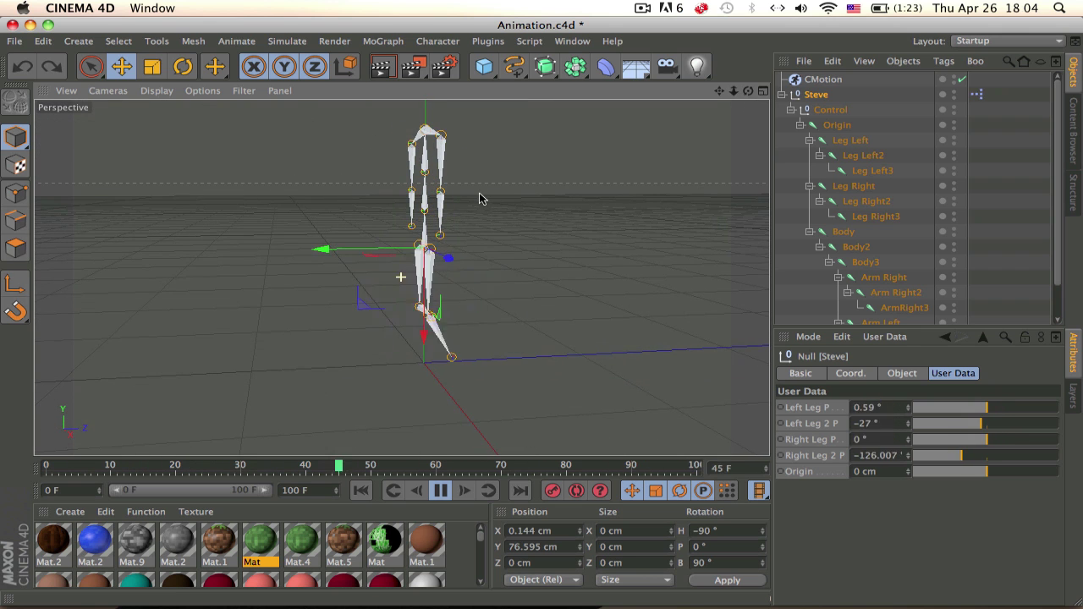
{"action": "left_click_drag", "start_coordinate": [409, 197], "coordinate": [677, 195], "text": "alt"}
{"action": "left_click_drag", "start_coordinate": [400, 194], "coordinate": [289, 287], "text": "alt"}
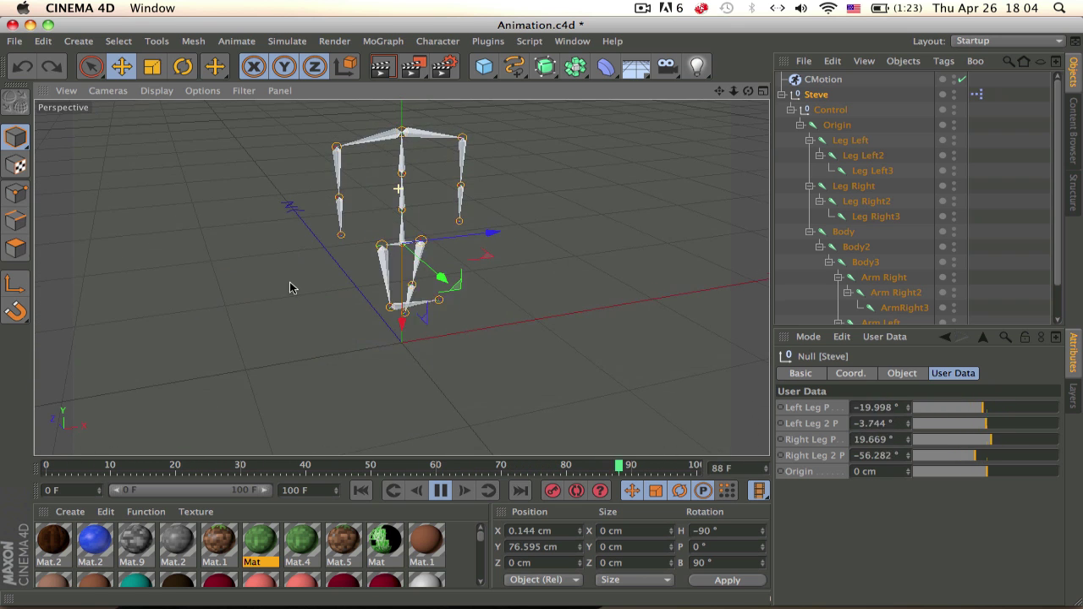
{"action": "left_click_drag", "start_coordinate": [397, 192], "coordinate": [547, 194], "text": "alt"}
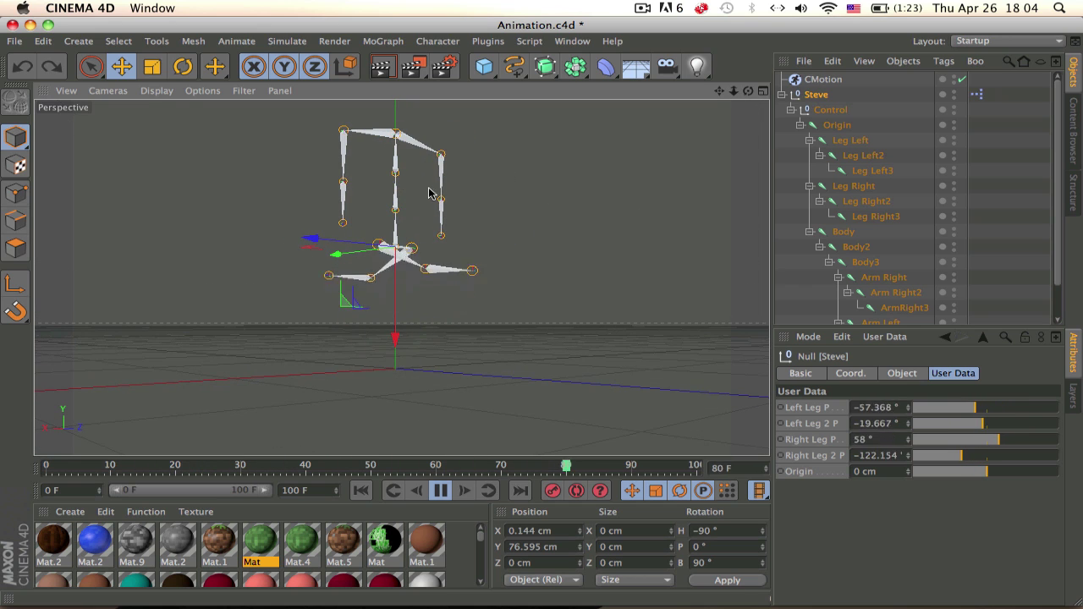
{"action": "left_click_drag", "start_coordinate": [725, 251], "coordinate": [636, 213], "text": "alt"}
{"action": "left_click_drag", "start_coordinate": [465, 204], "coordinate": [322, 184], "text": "alt"}
{"action": "left_click", "coordinate": [476, 246]}
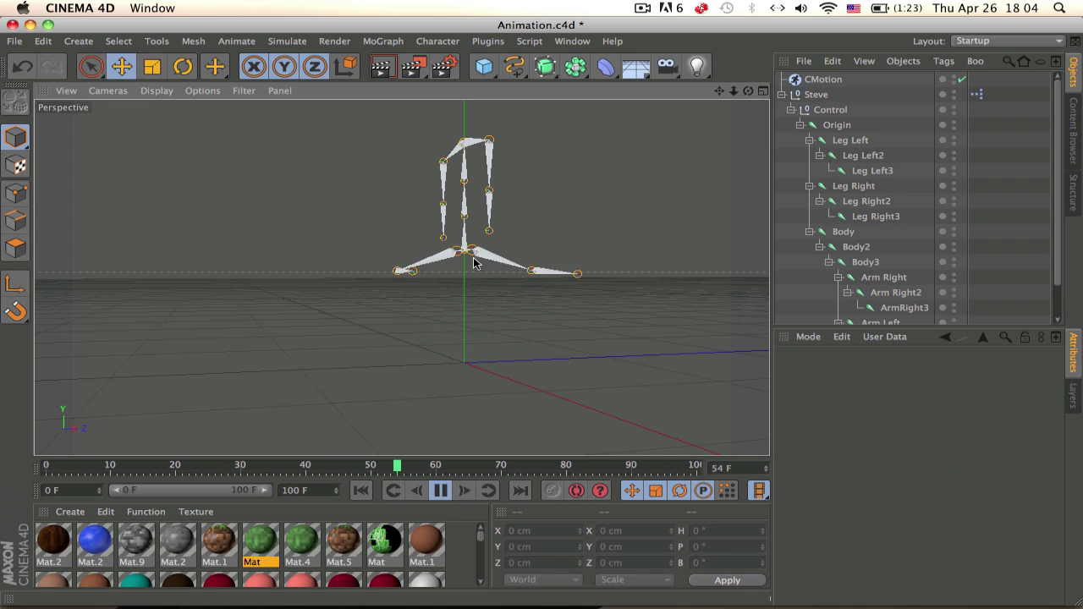
{"action": "left_click", "coordinate": [472, 265]}
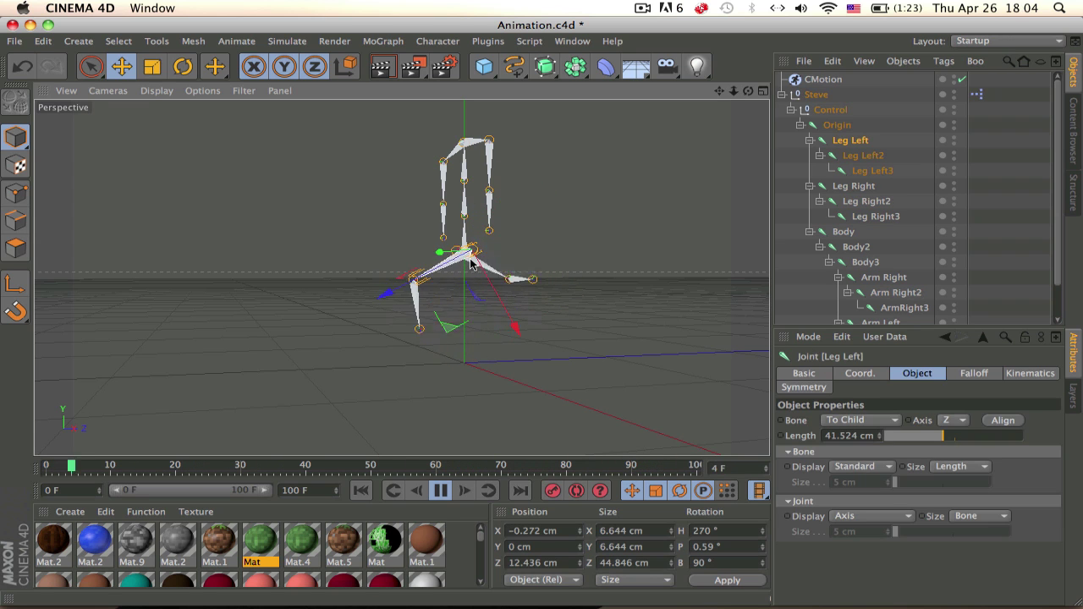